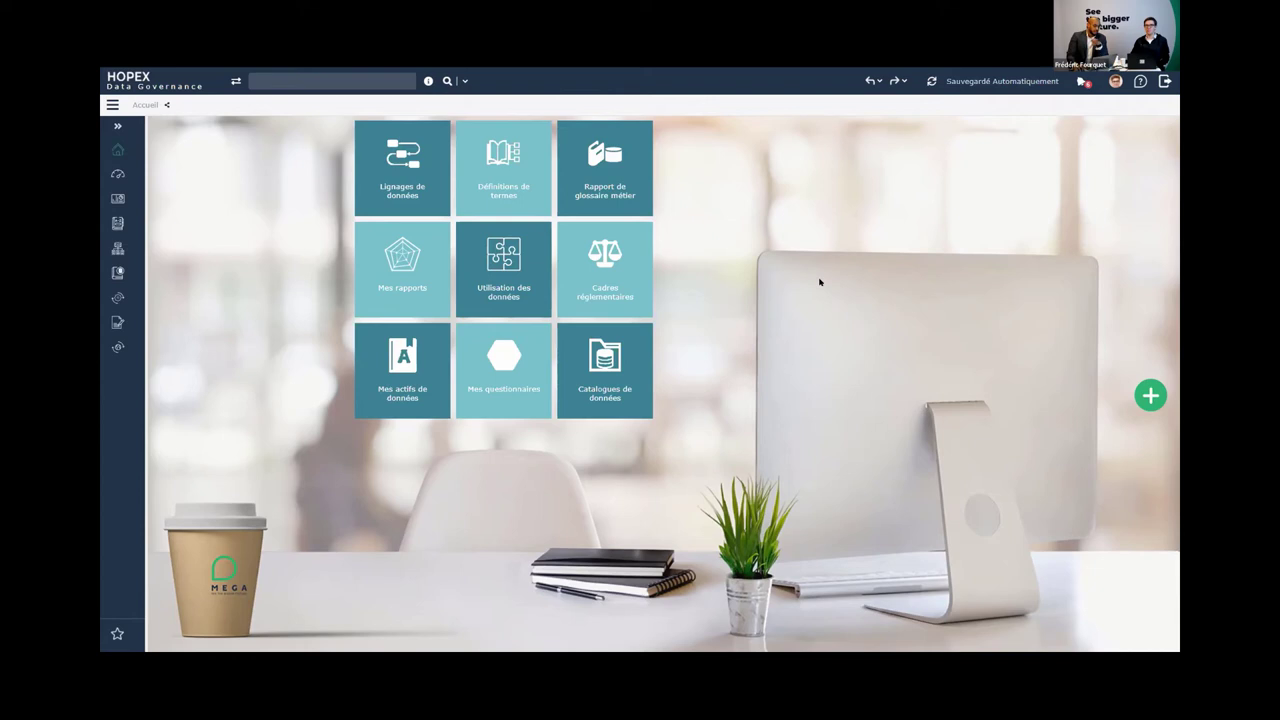
Open the Catalogues de données inventory and collapse the Airport Data Catalog tree.
click(119, 127)
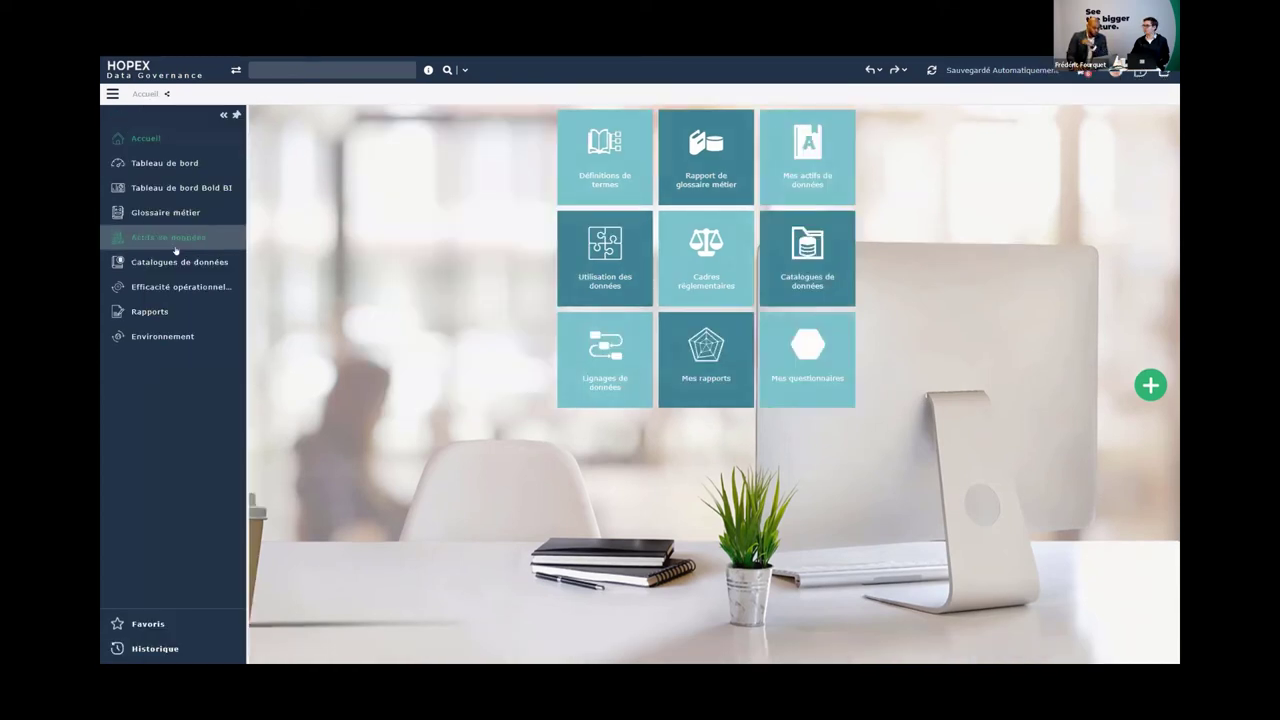
click(167, 273)
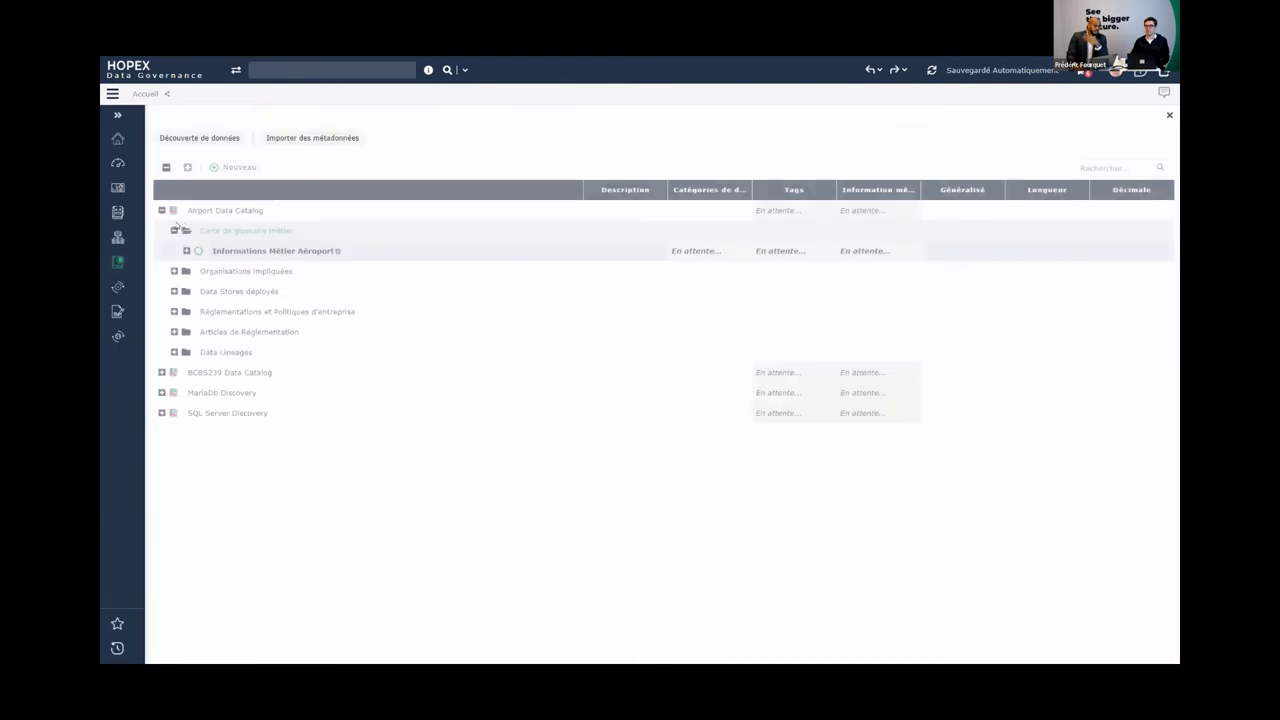
click(160, 211)
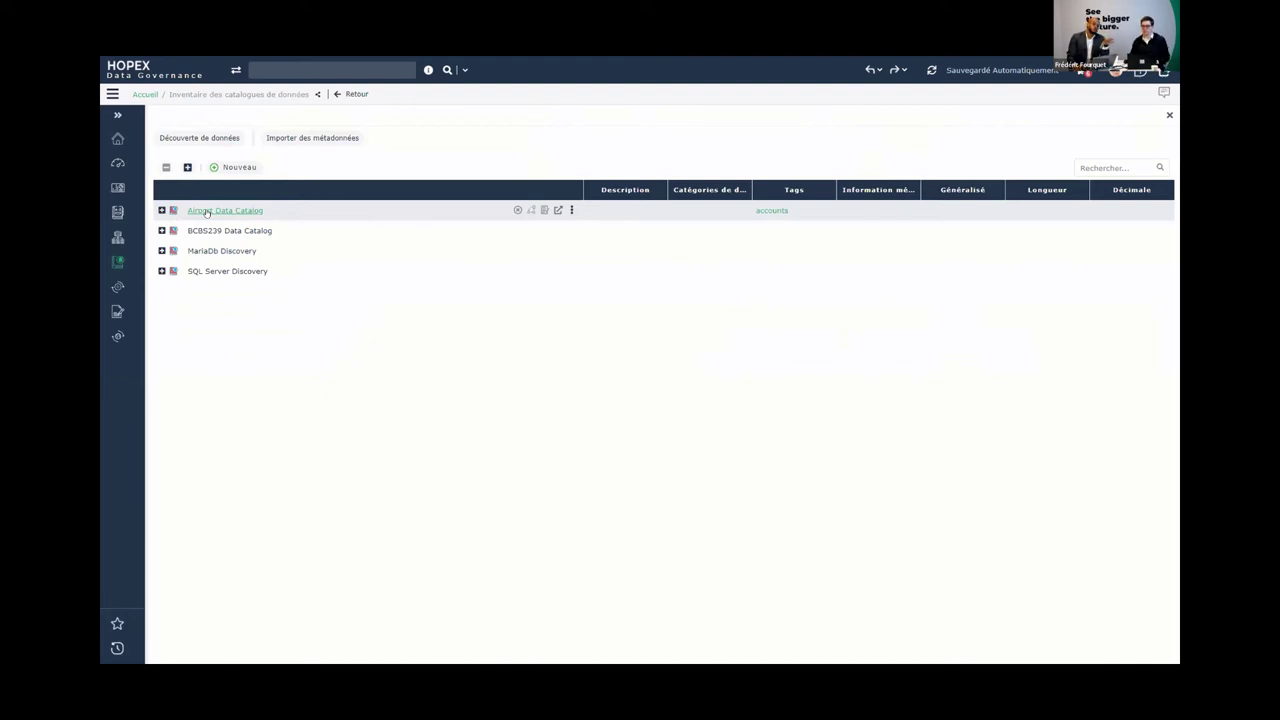
Launch Online Data Discovery from the catalog inventory and choose Cassandra as the data source.
click(219, 143)
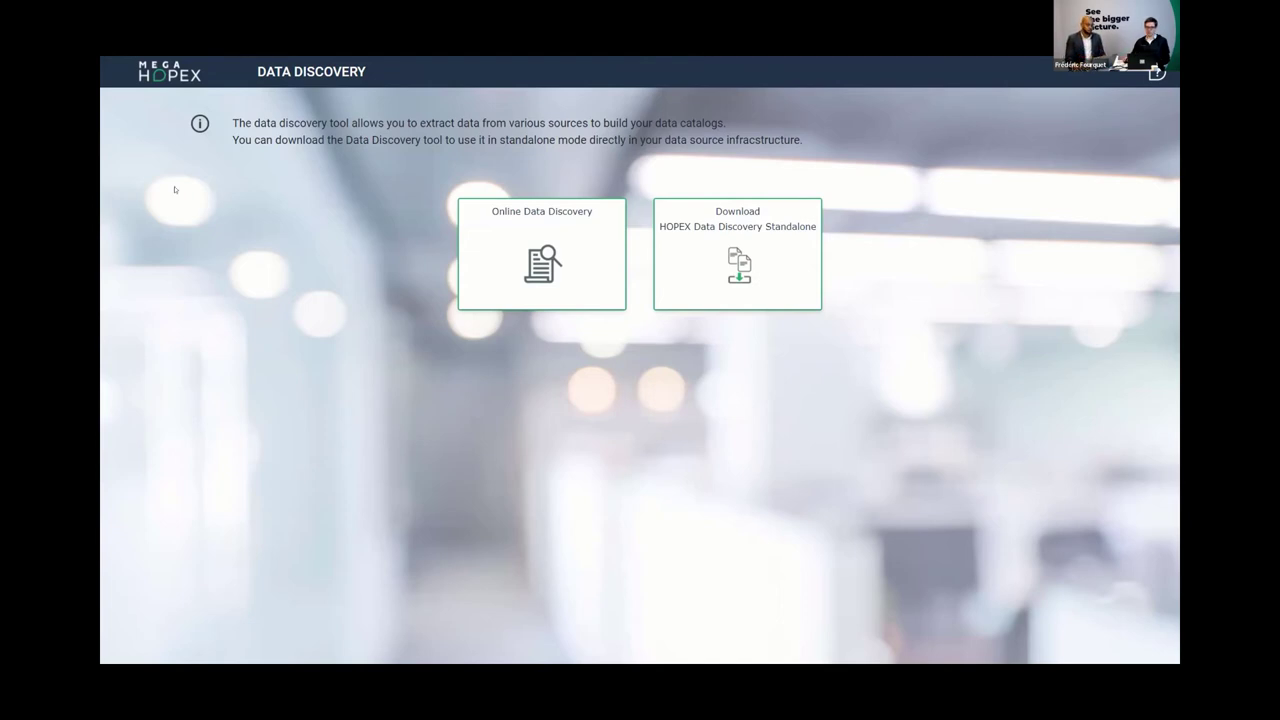
click(580, 251)
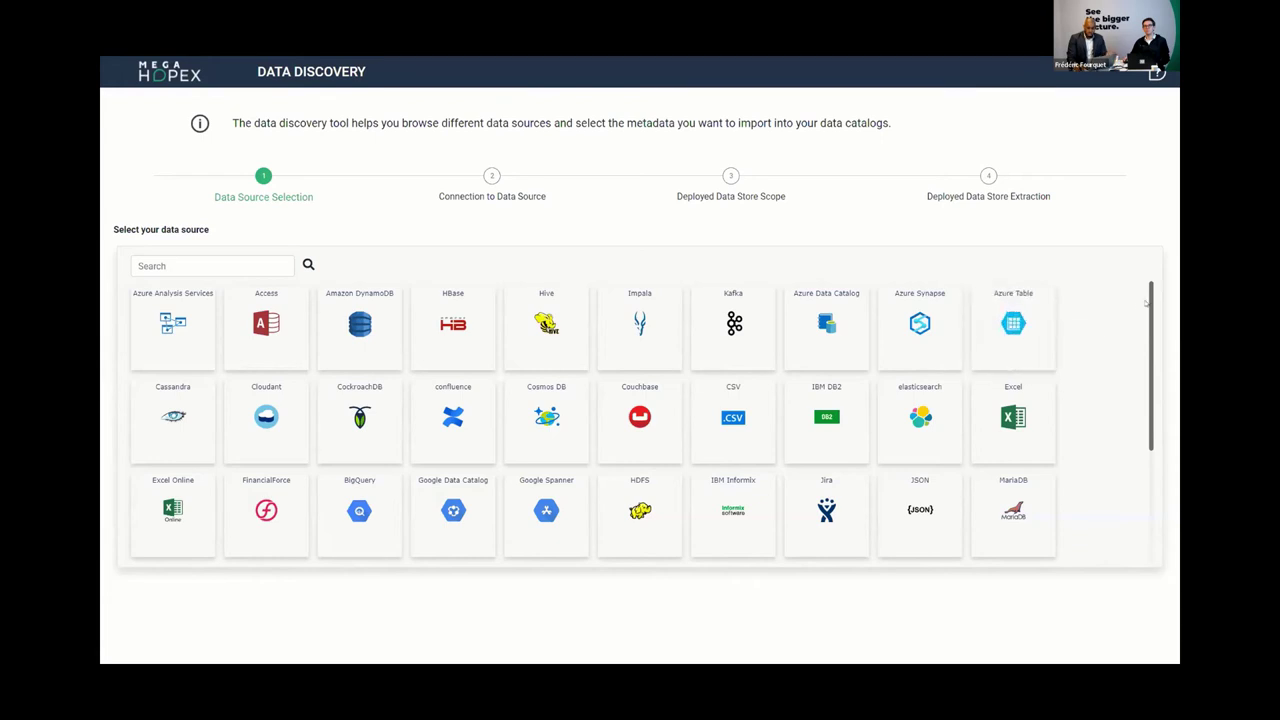
mouse_move(1149, 307)
mouse_down()
mouse_move(1150, 396)
mouse_move(1158, 289)
mouse_up()
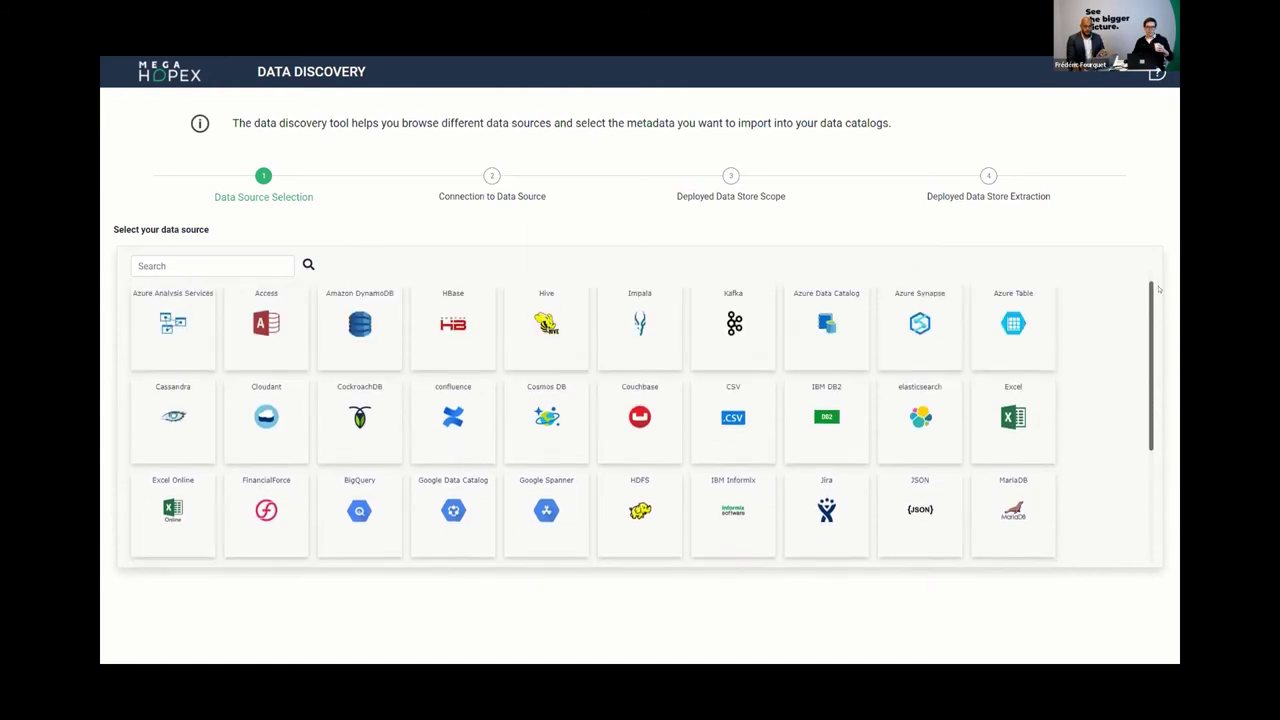
click(170, 421)
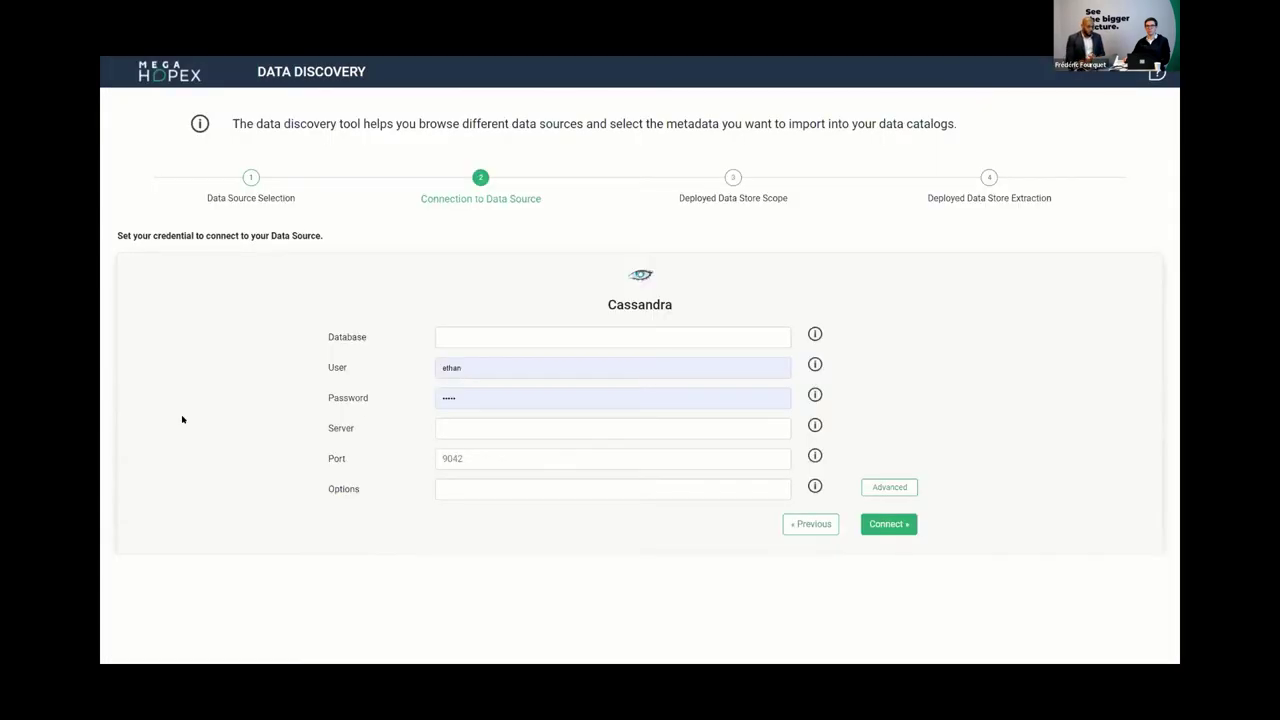
Connect to the Cassandra source with server vp-hadoop, leaving the user and password fields empty.
drag(481, 397, 436, 400)
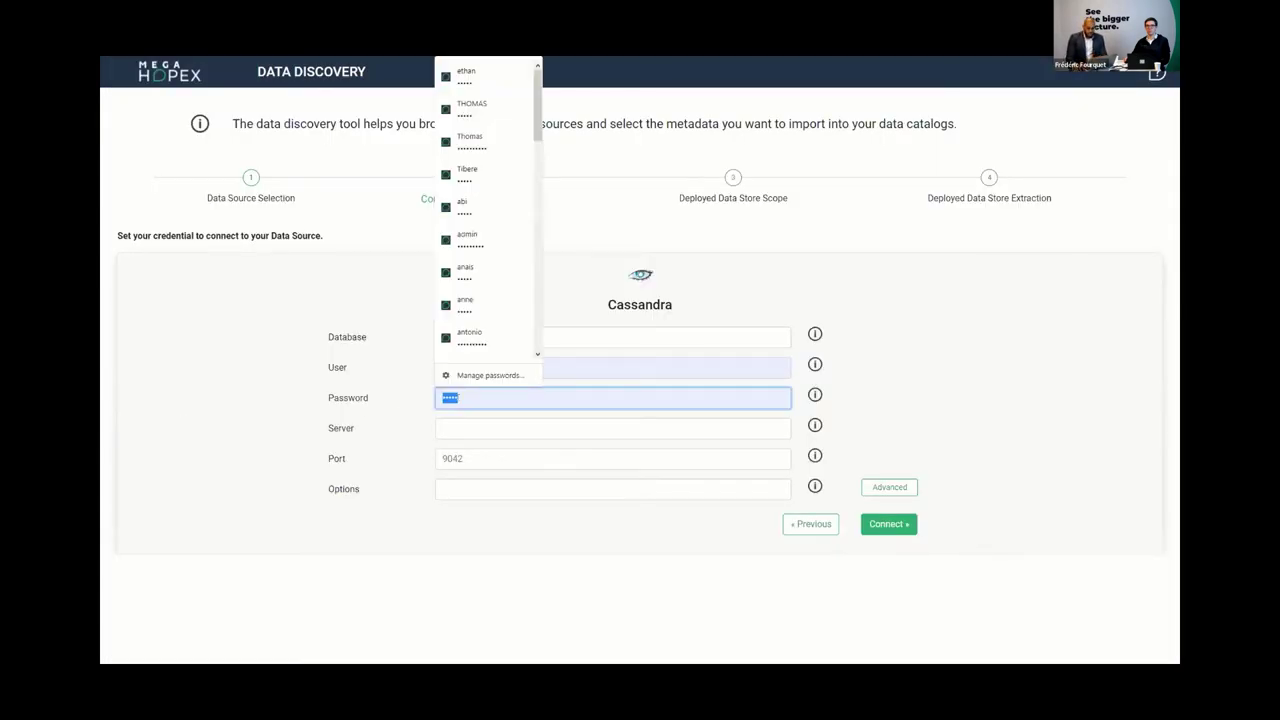
key(BackSpace)
double_click(478, 370)
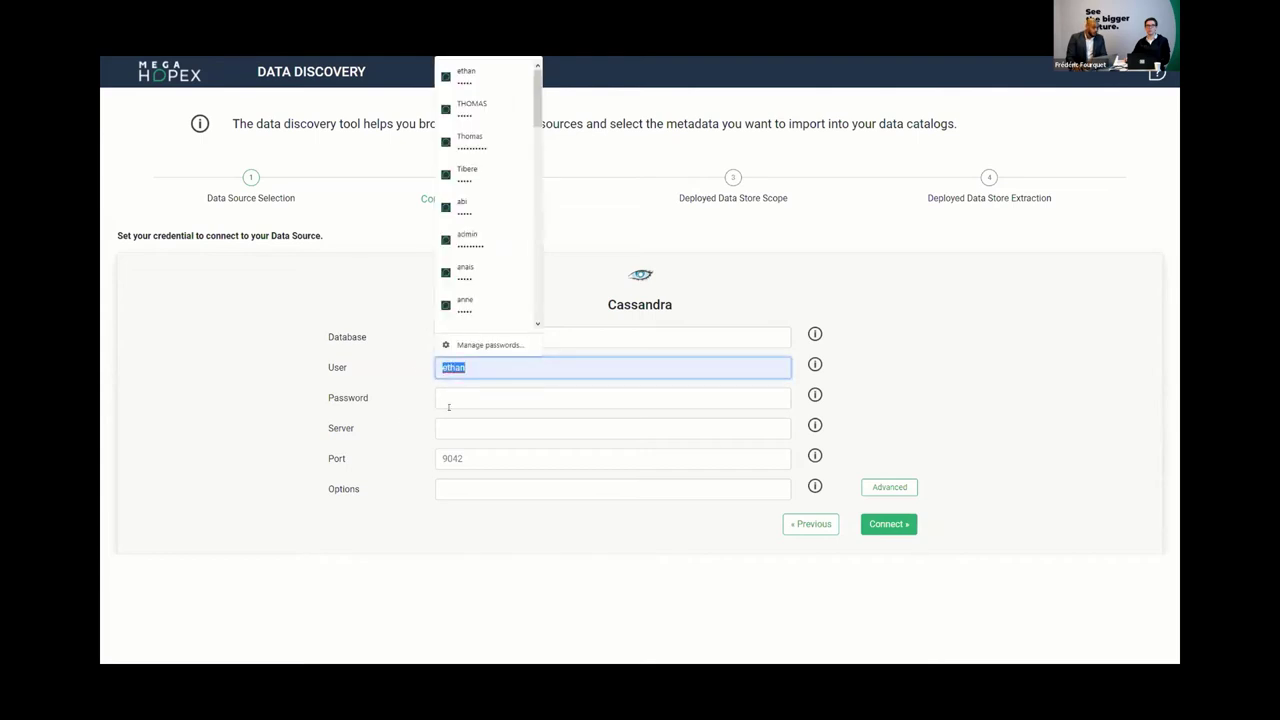
key(BackSpace)
click(465, 428)
key(Down)
key(Return)
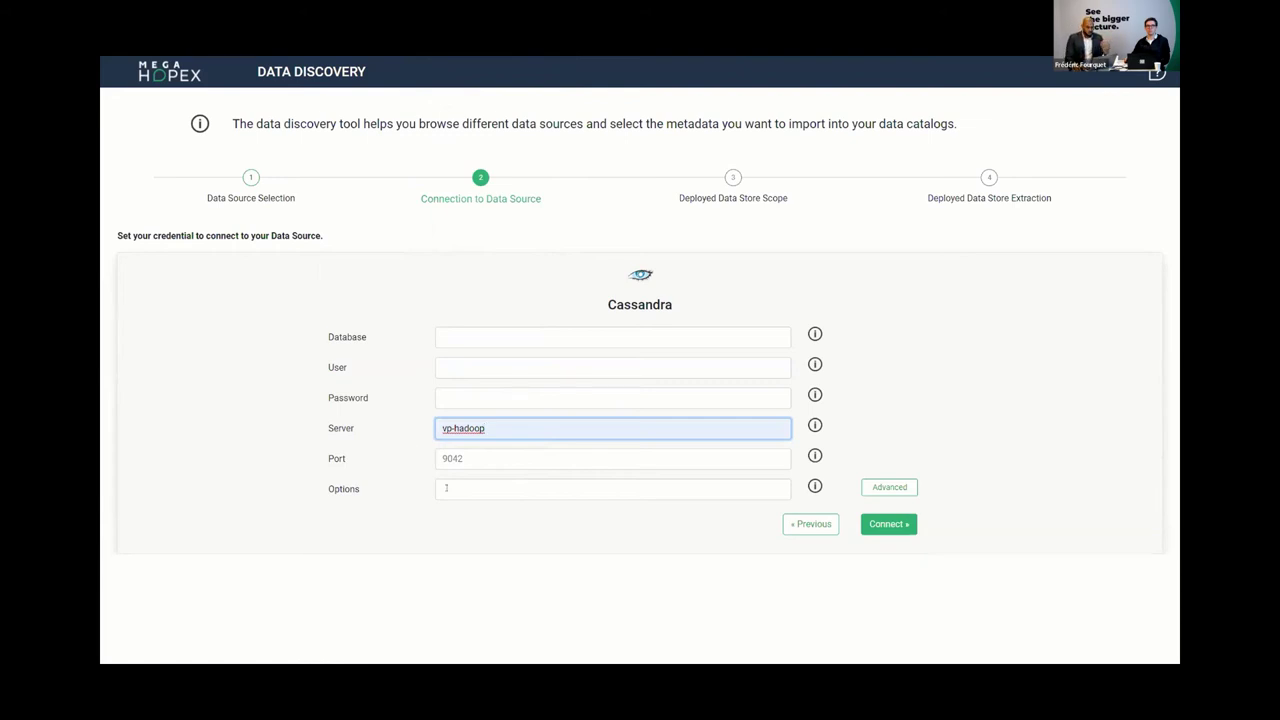
click(887, 536)
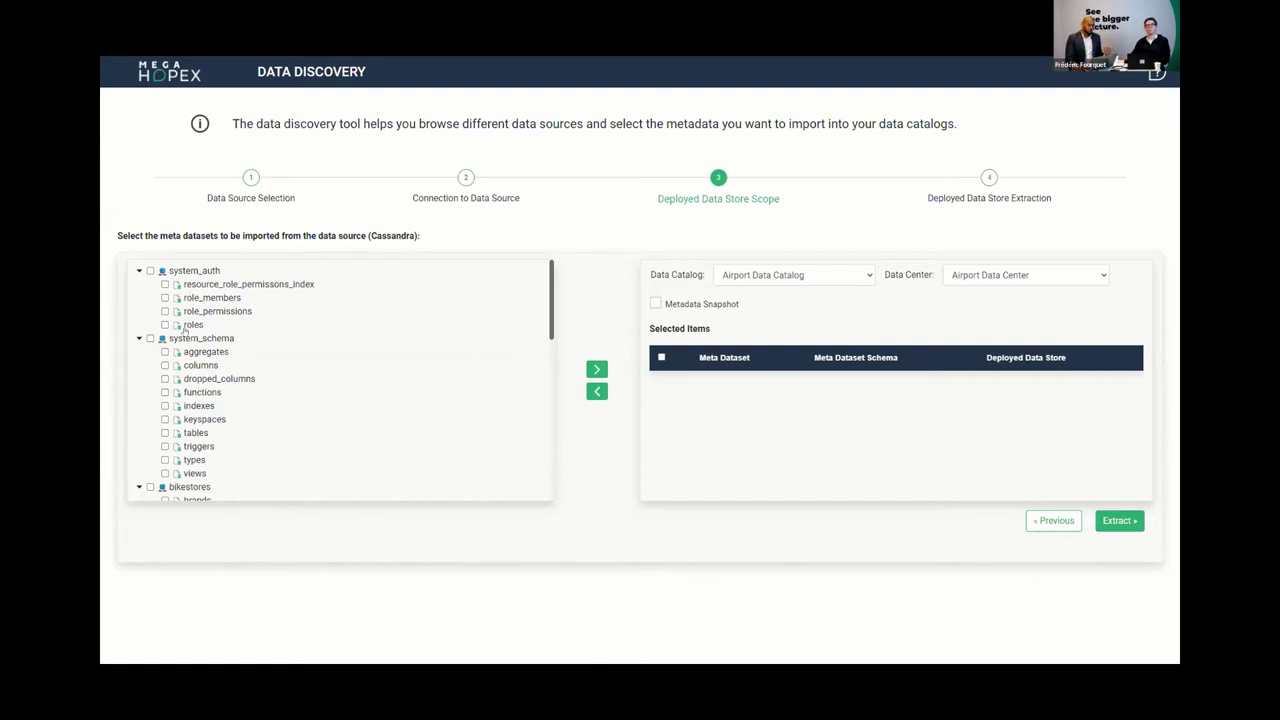
Mark all meta datasets under system_auth and system_schema for import and look through the remaining schemas.
click(150, 270)
click(150, 338)
scroll(165, 406, down, 1)
scroll(162, 400, down, 2)
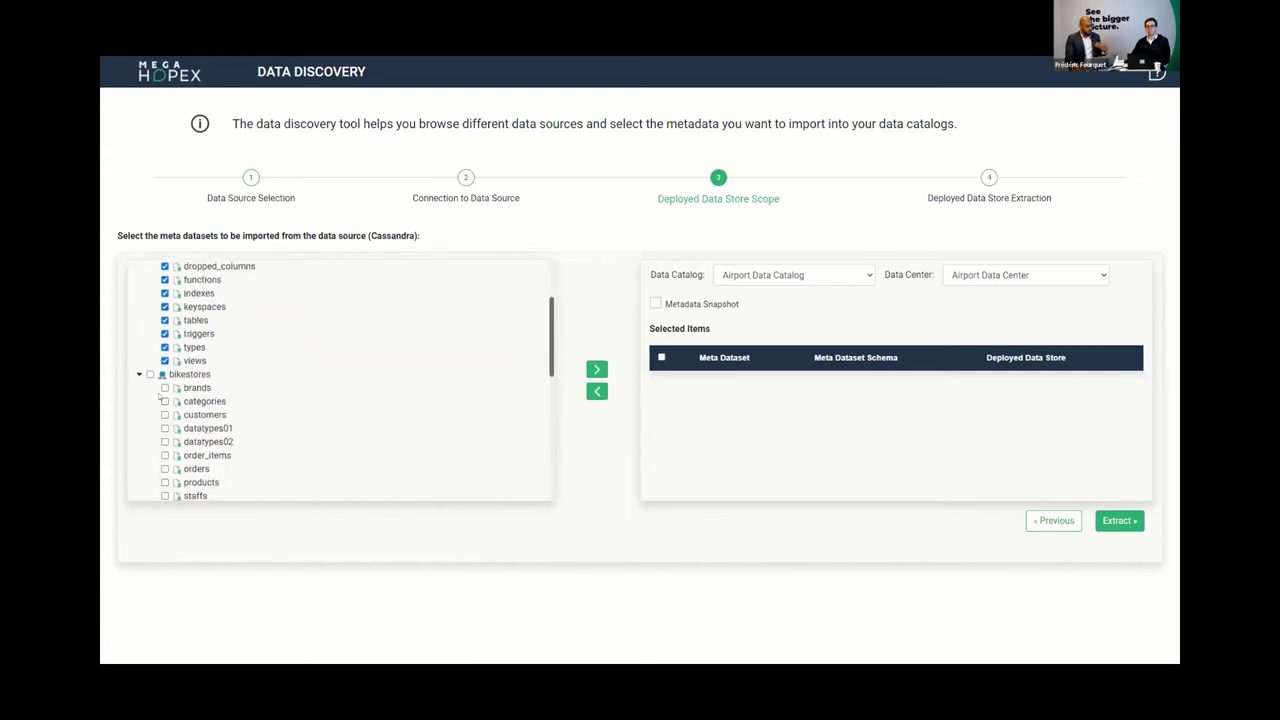
scroll(250, 376, up, 2)
scroll(257, 383, down, 3)
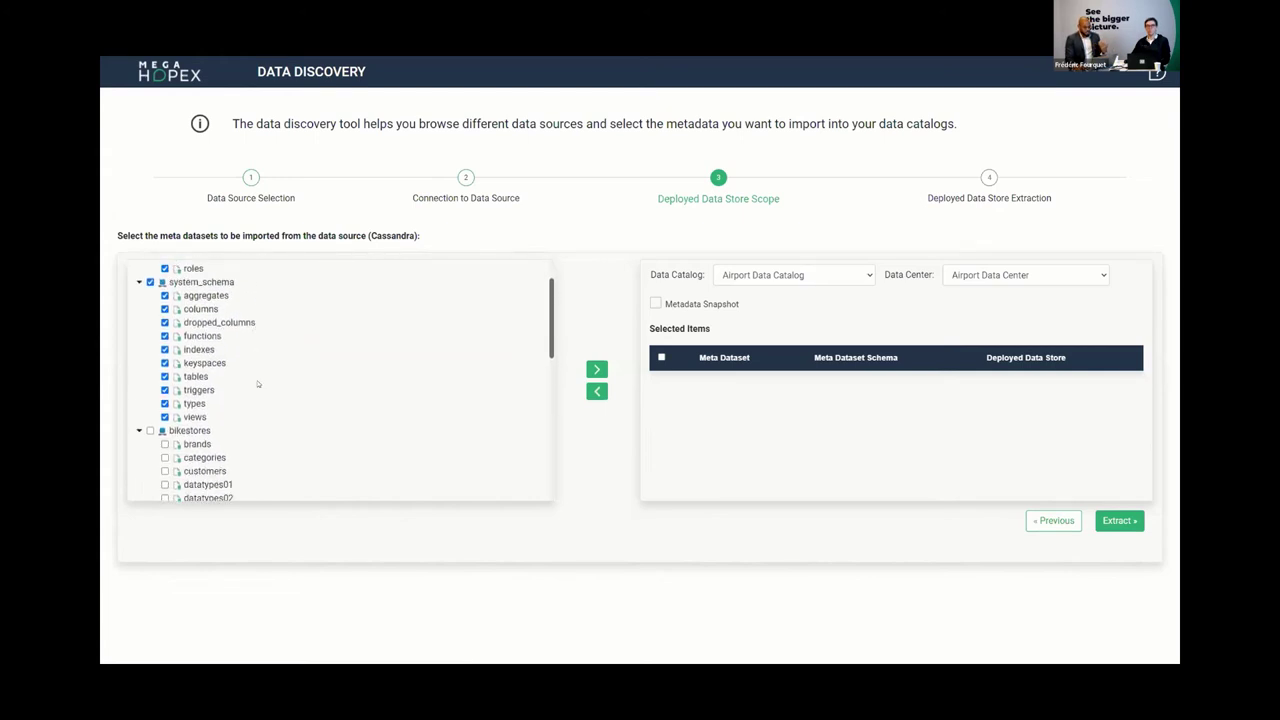
scroll(258, 387, down, 1)
scroll(258, 387, down, 4)
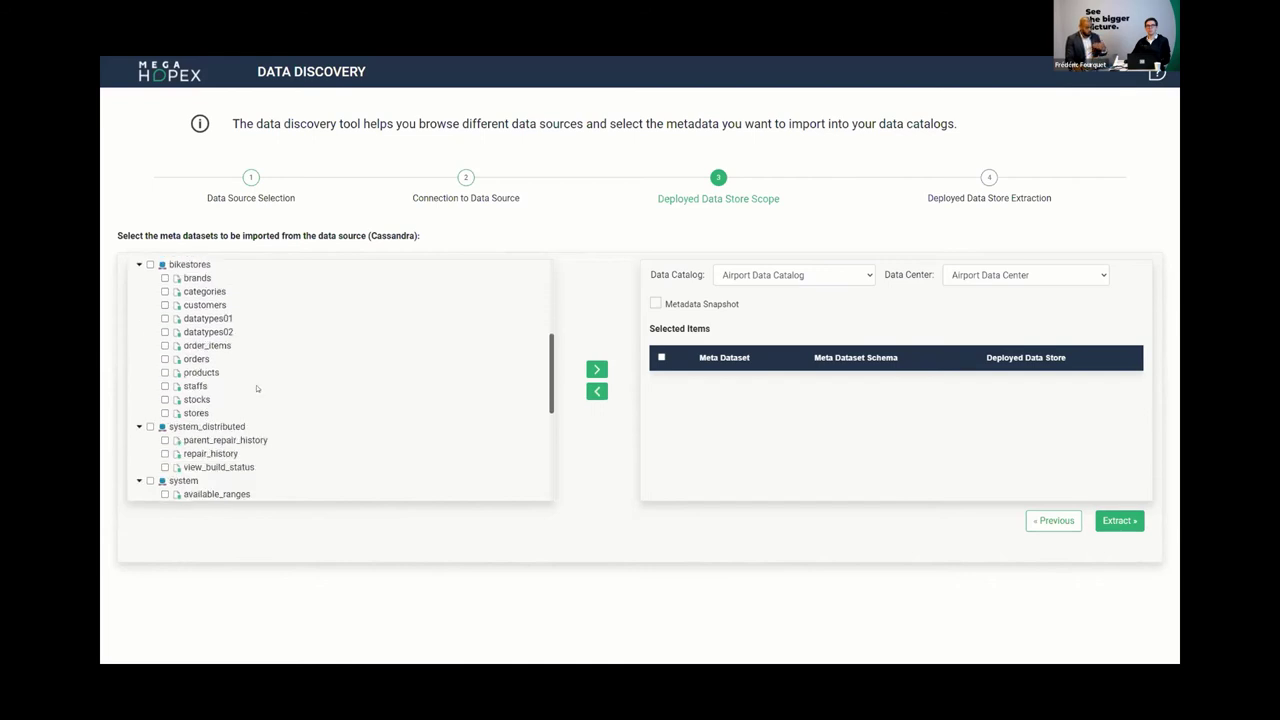
scroll(257, 394, down, 3)
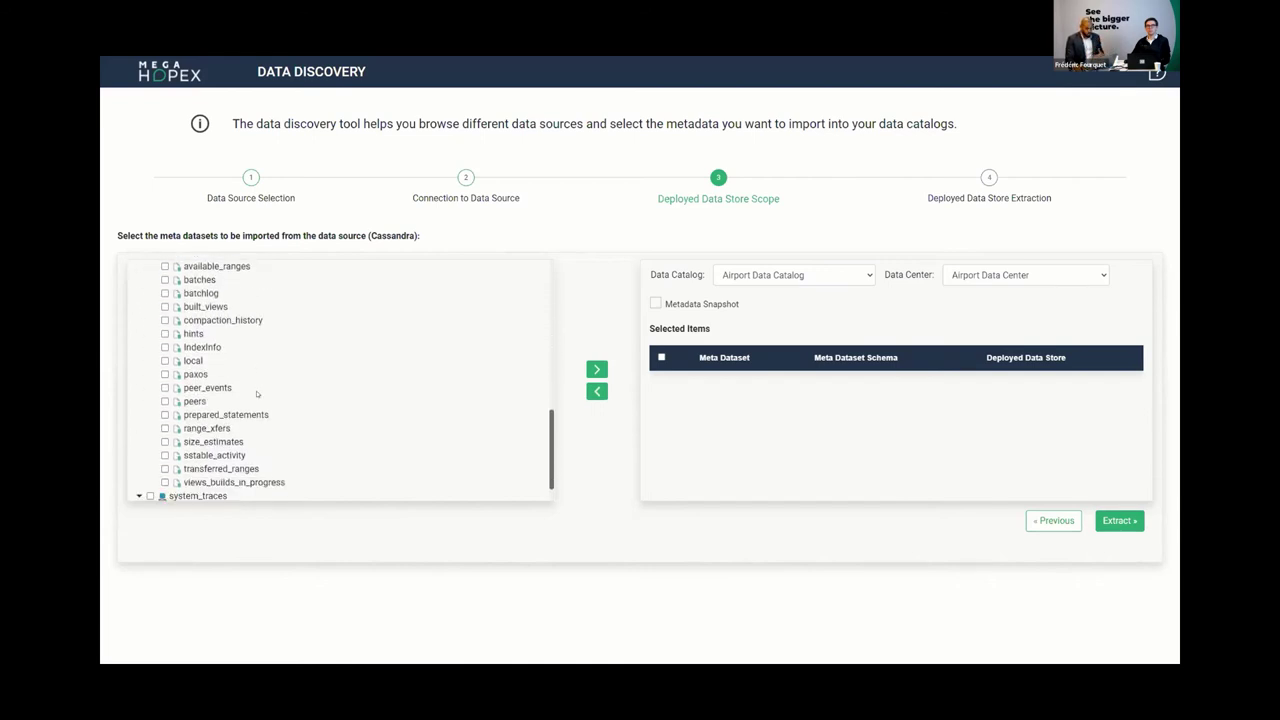
Choose Airport Data Catalog as the target catalog and add the marked meta datasets to the selected items.
click(833, 276)
click(820, 296)
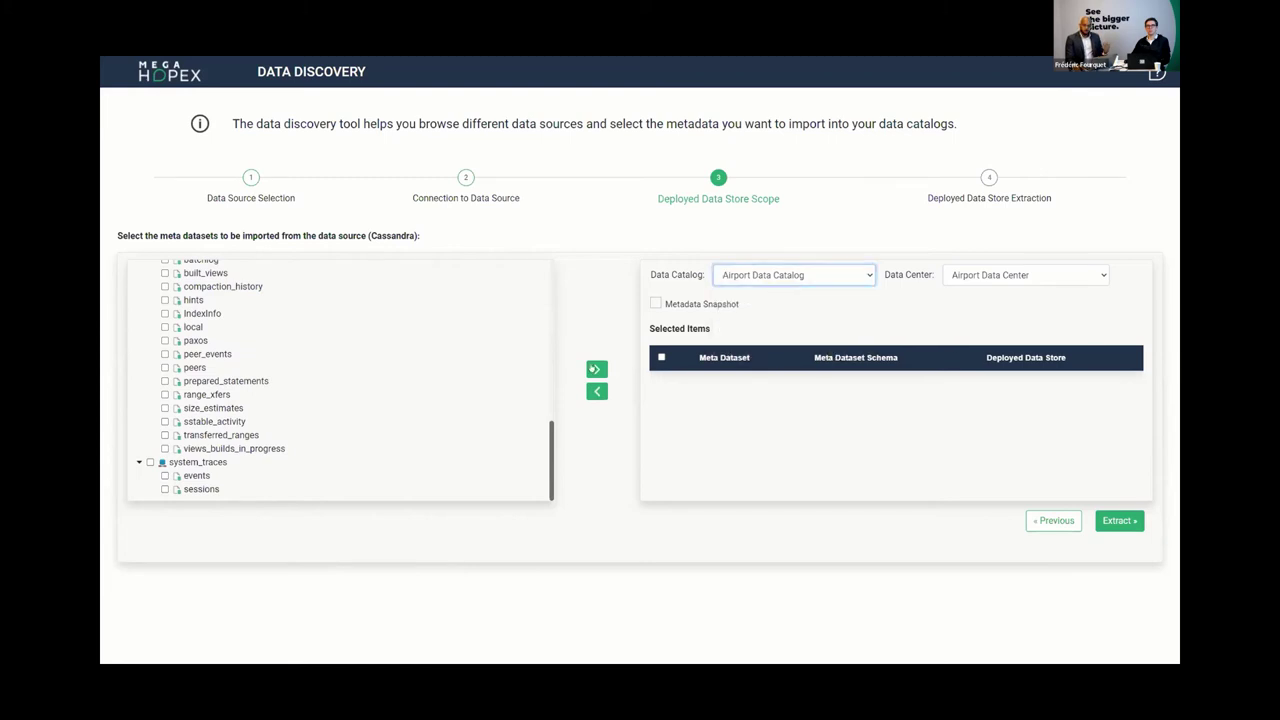
click(596, 369)
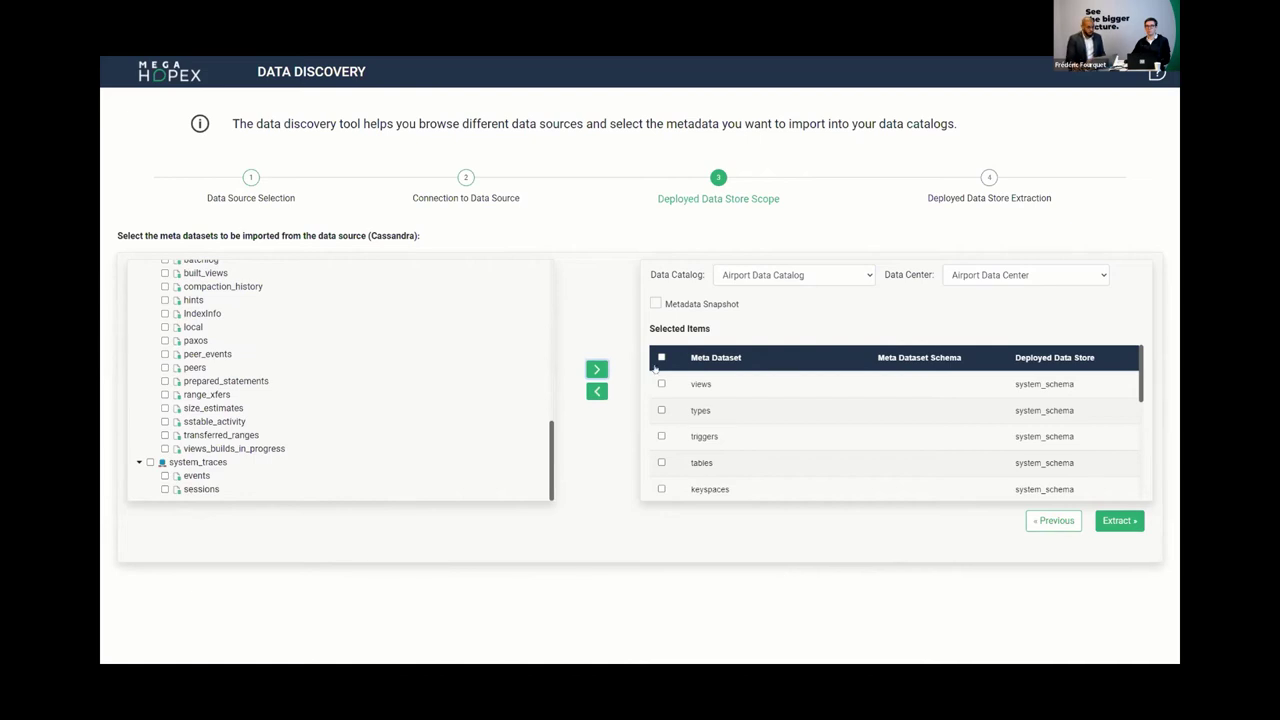
Switch back to HOPEX Data Governance and expand Airport Data Catalog down to the deployed data store rh_sighma_db.
key(F11)
click(170, 76)
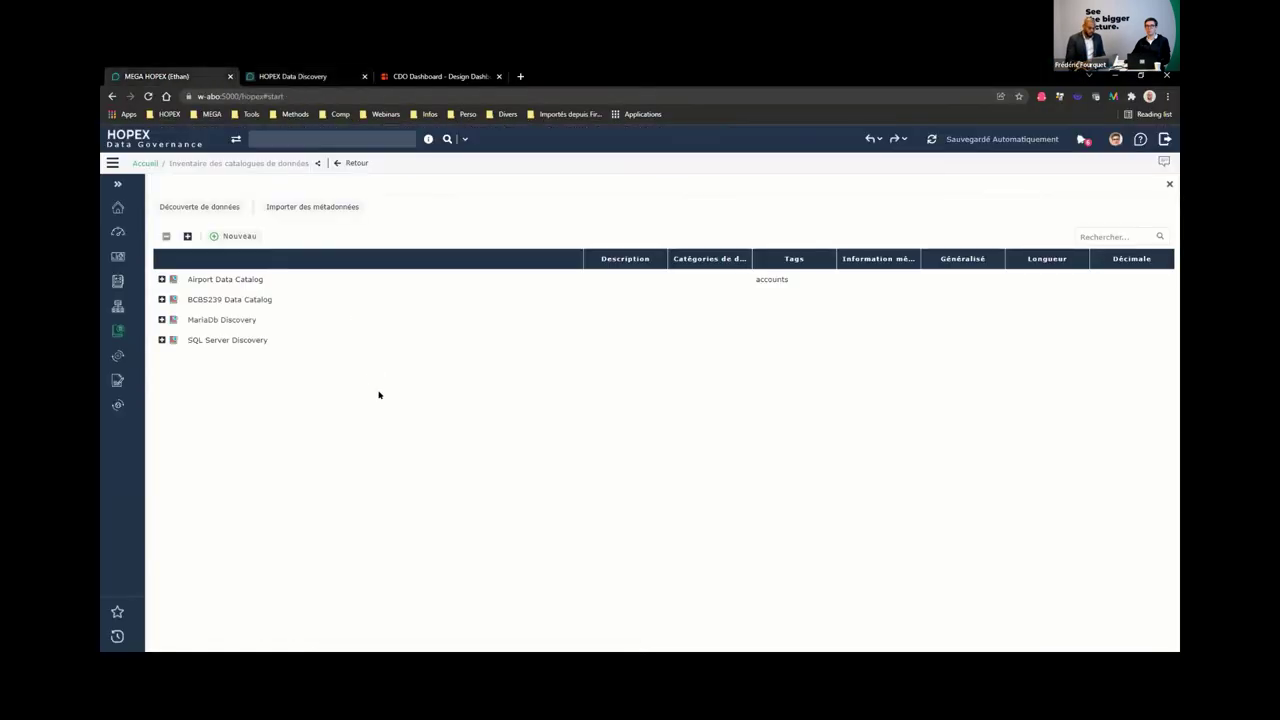
key(F11)
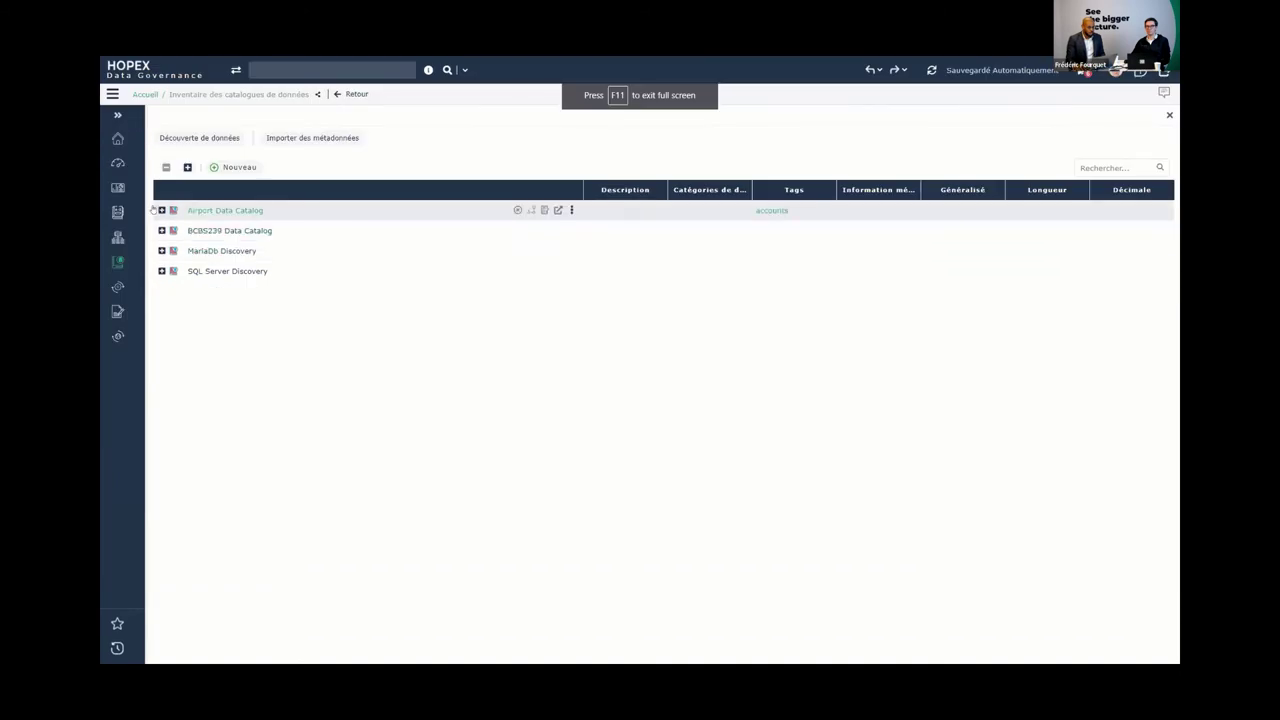
click(160, 210)
click(172, 271)
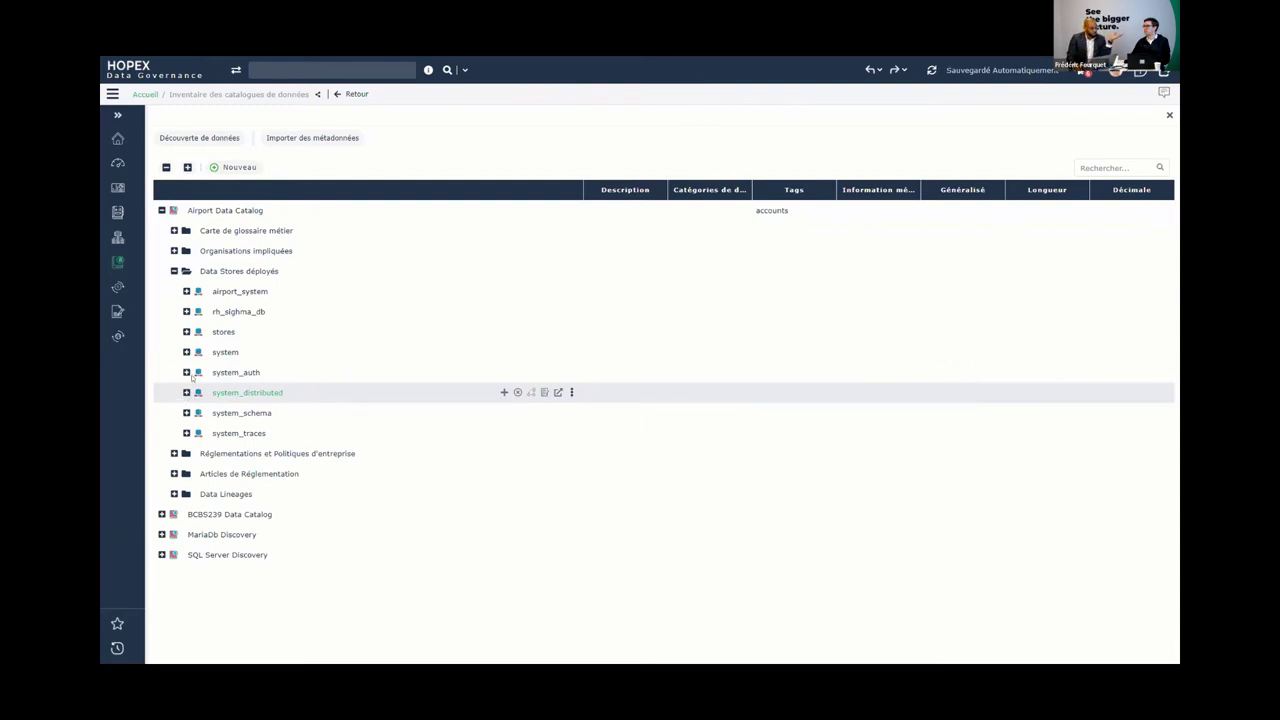
click(186, 312)
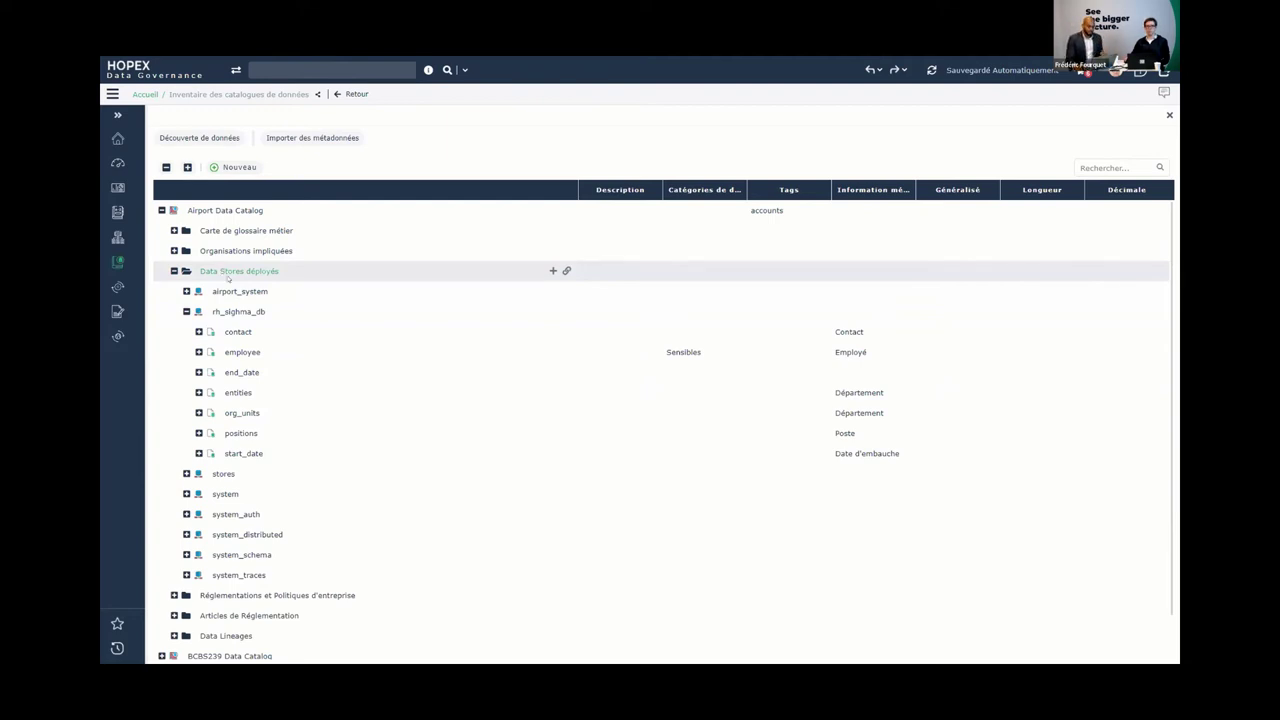
Display the employee meta dataset's dashboard at full width and collapse its Glossaire métier section.
click(240, 352)
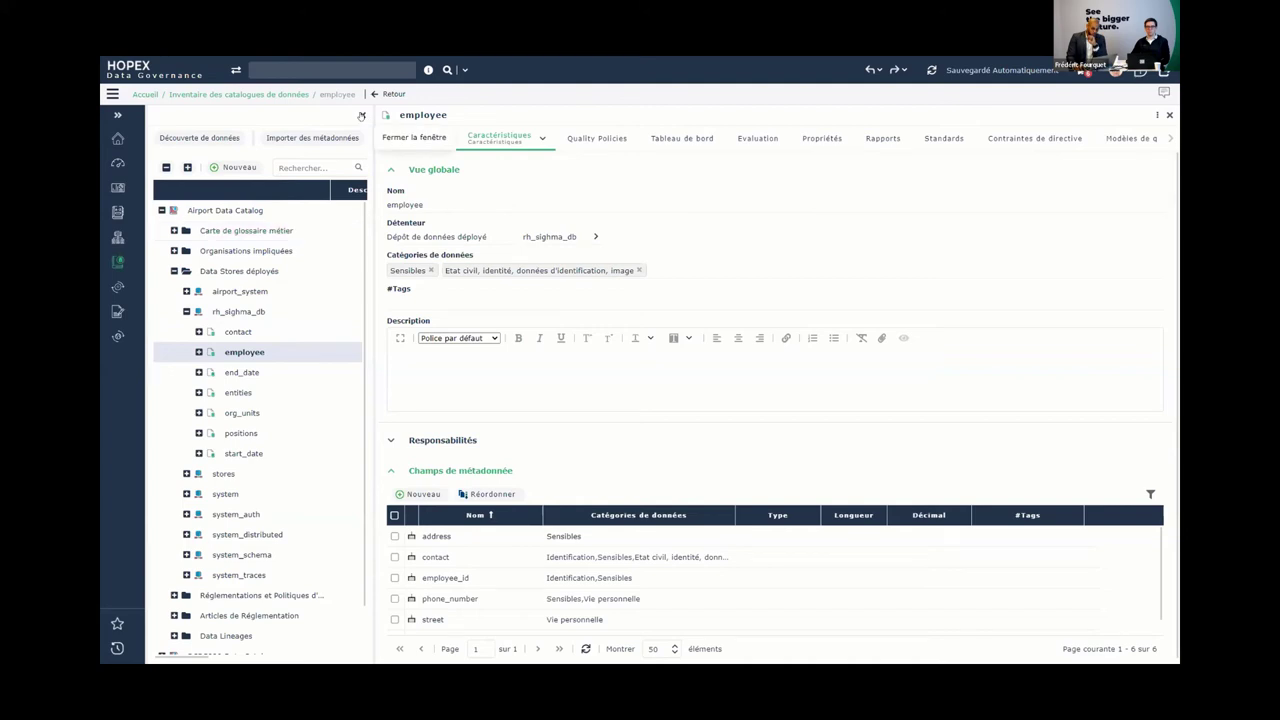
click(363, 117)
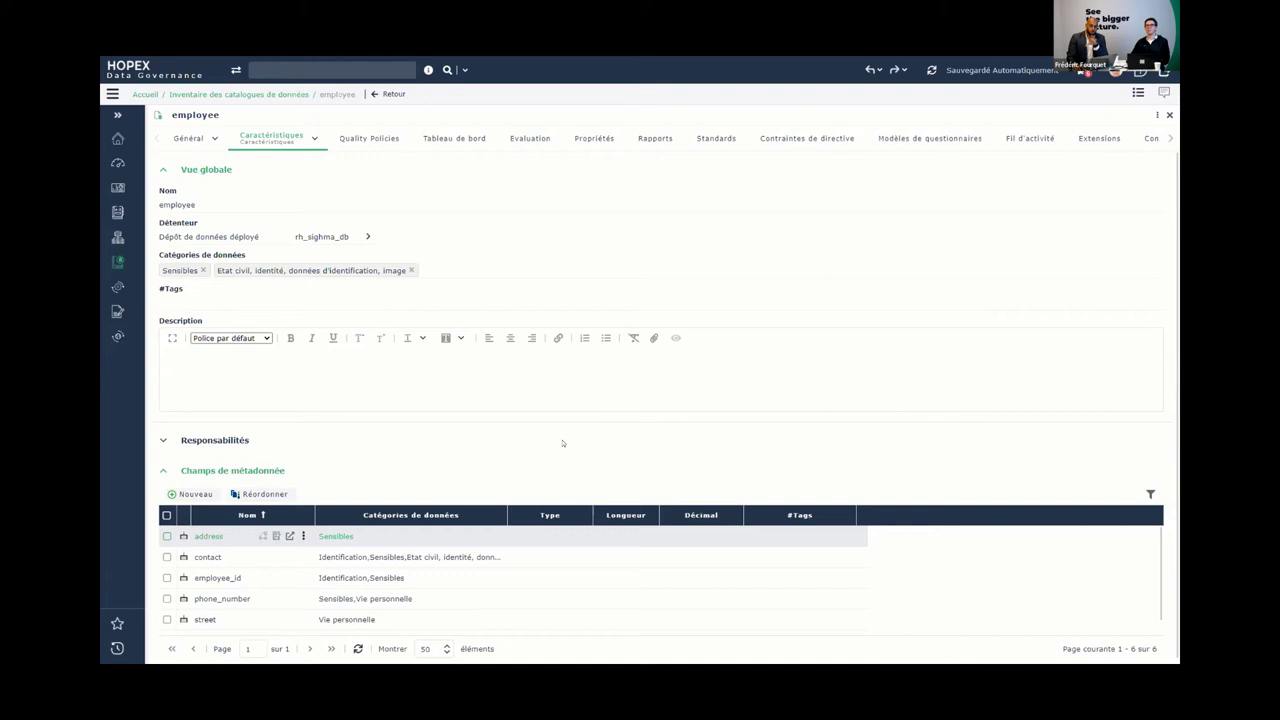
click(460, 142)
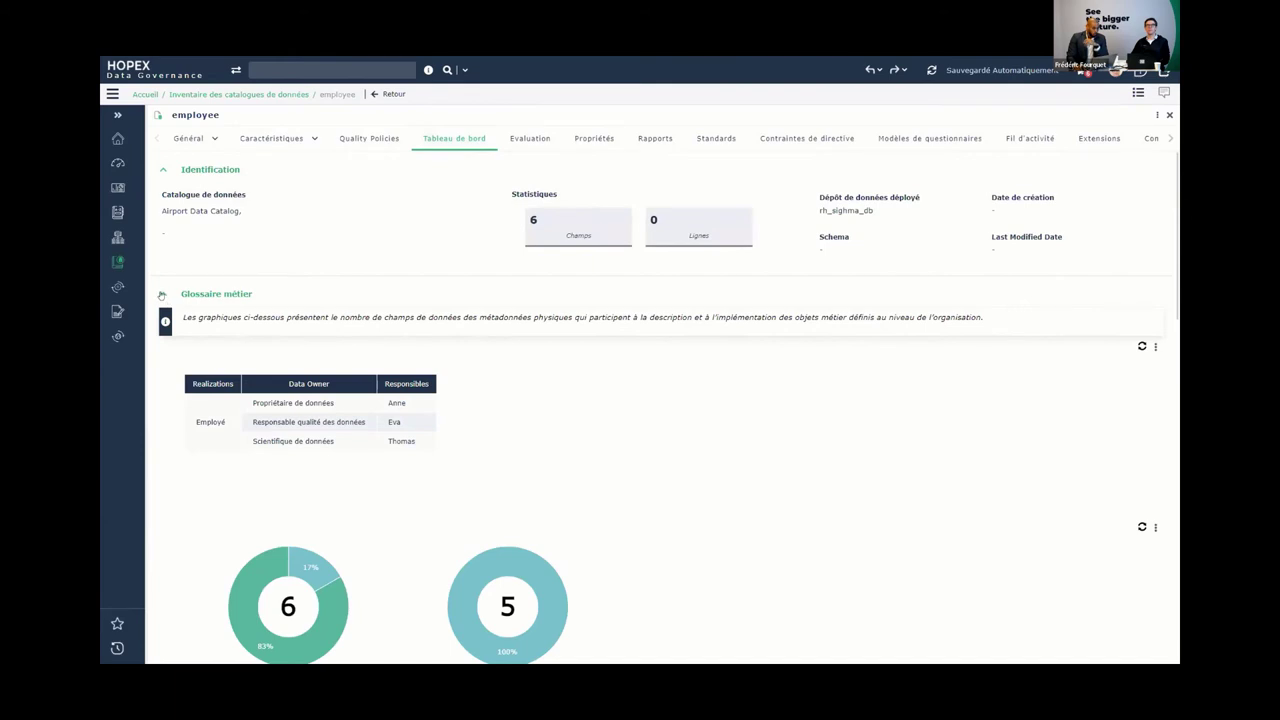
click(164, 294)
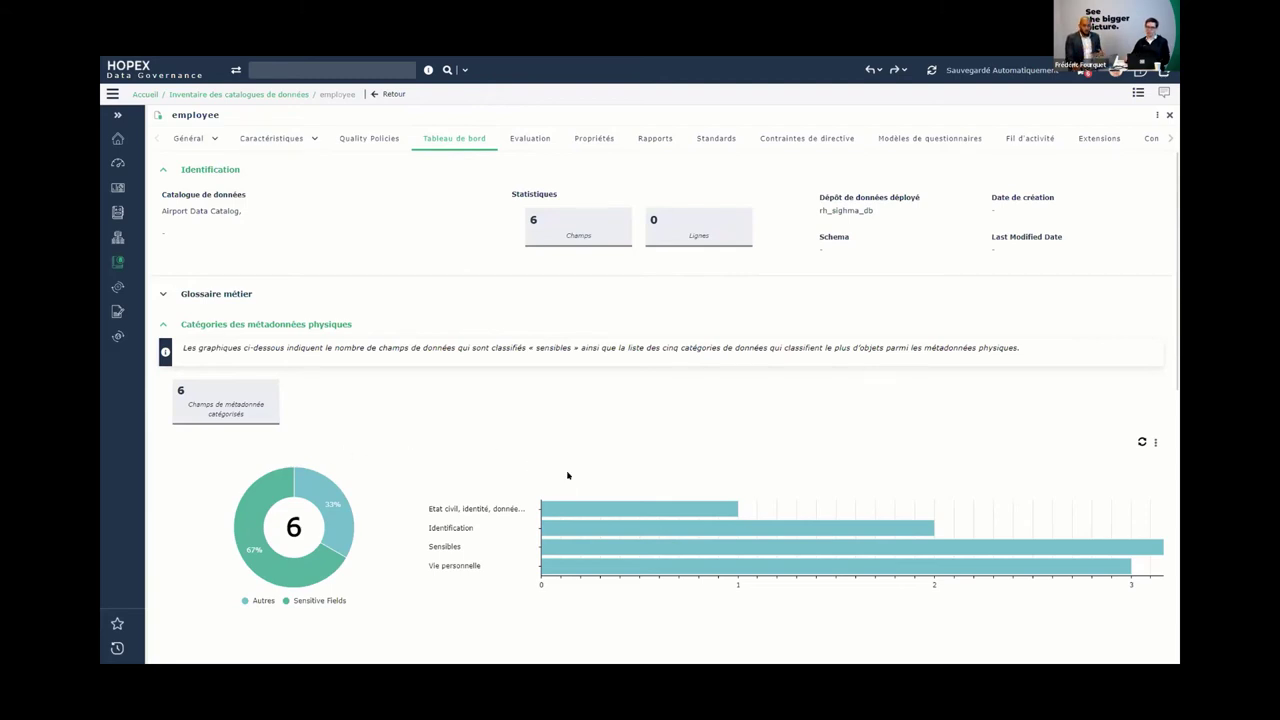
List the employee fields behind the Sensibles and Identification categories in the chart, closing each list after viewing.
mouse_move(576, 542)
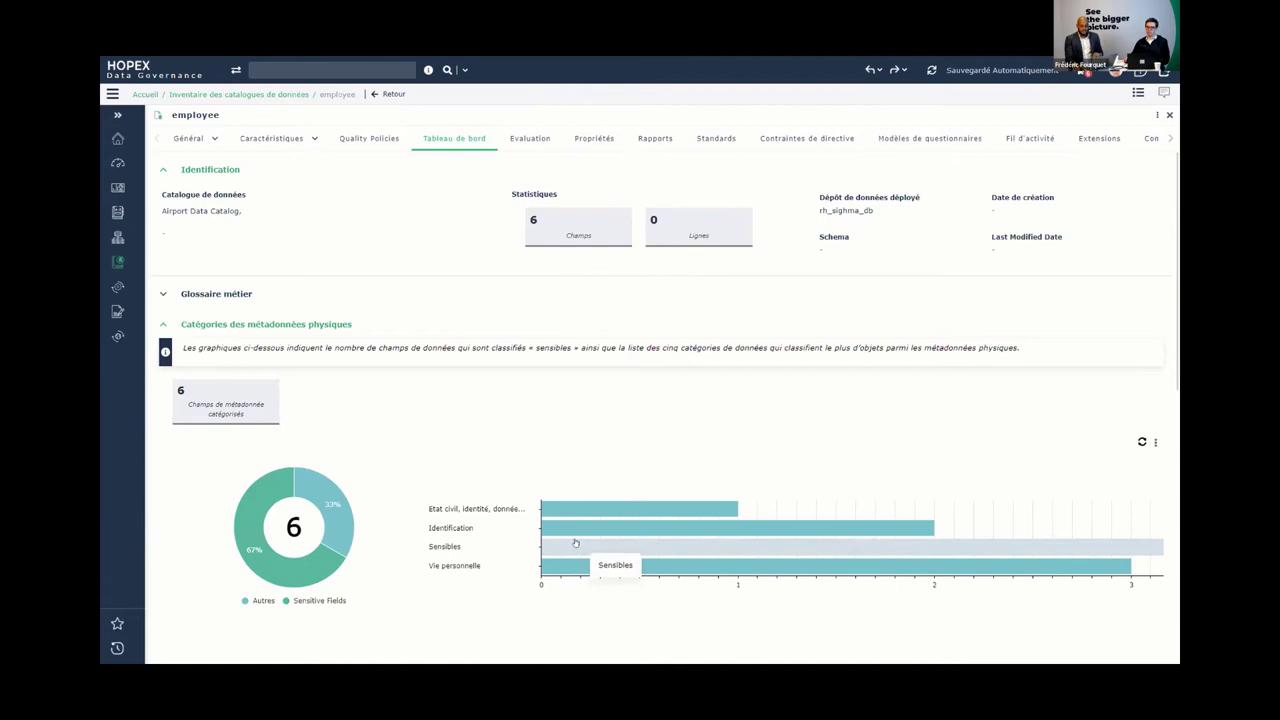
click(576, 542)
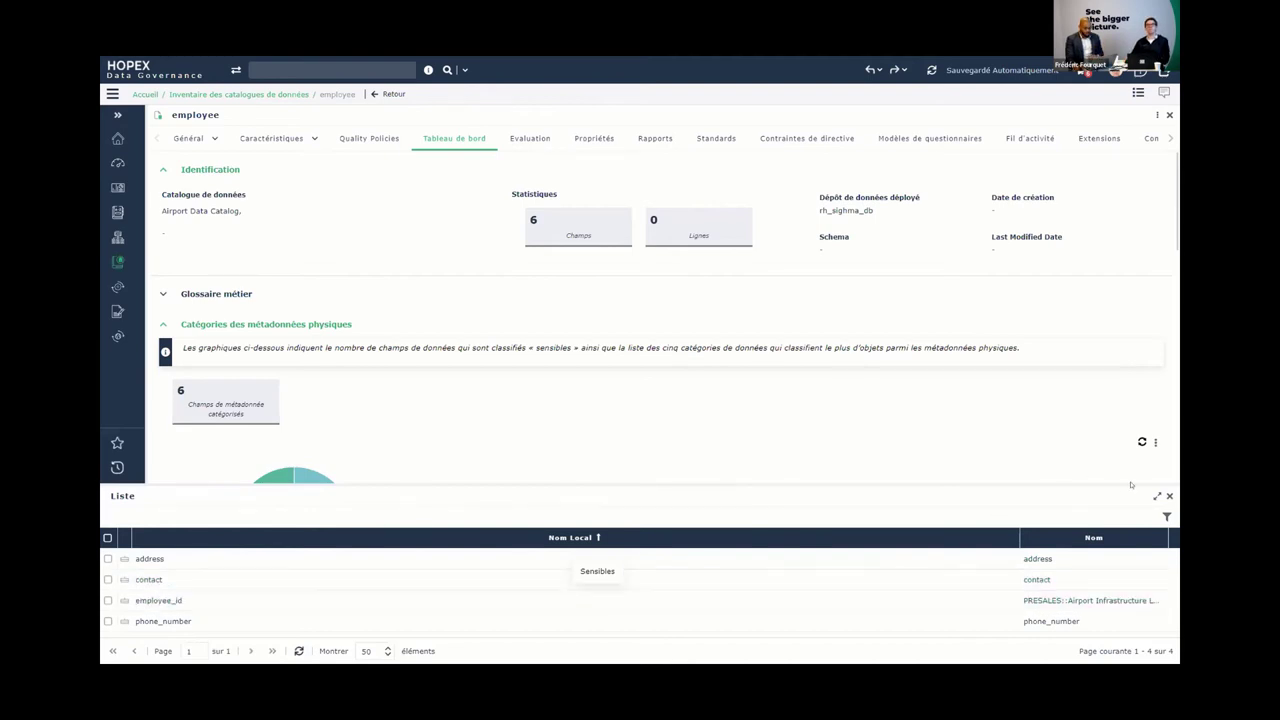
click(1169, 496)
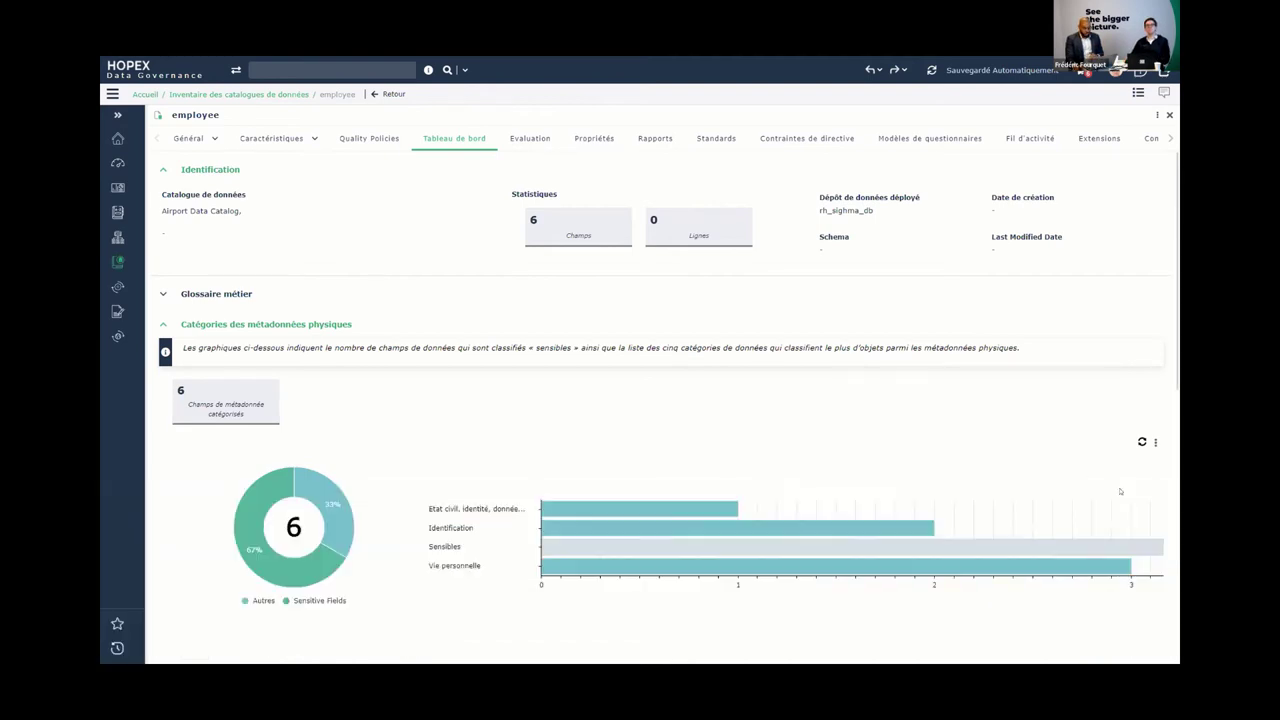
click(639, 530)
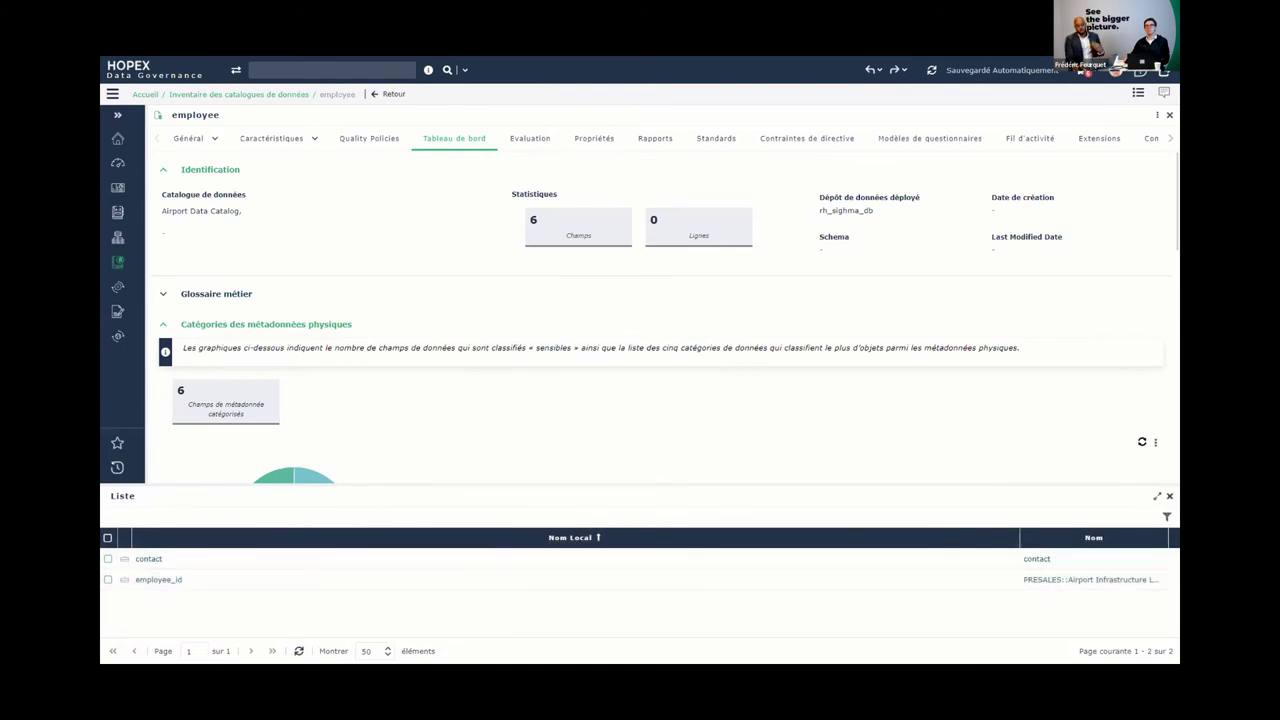
click(1169, 496)
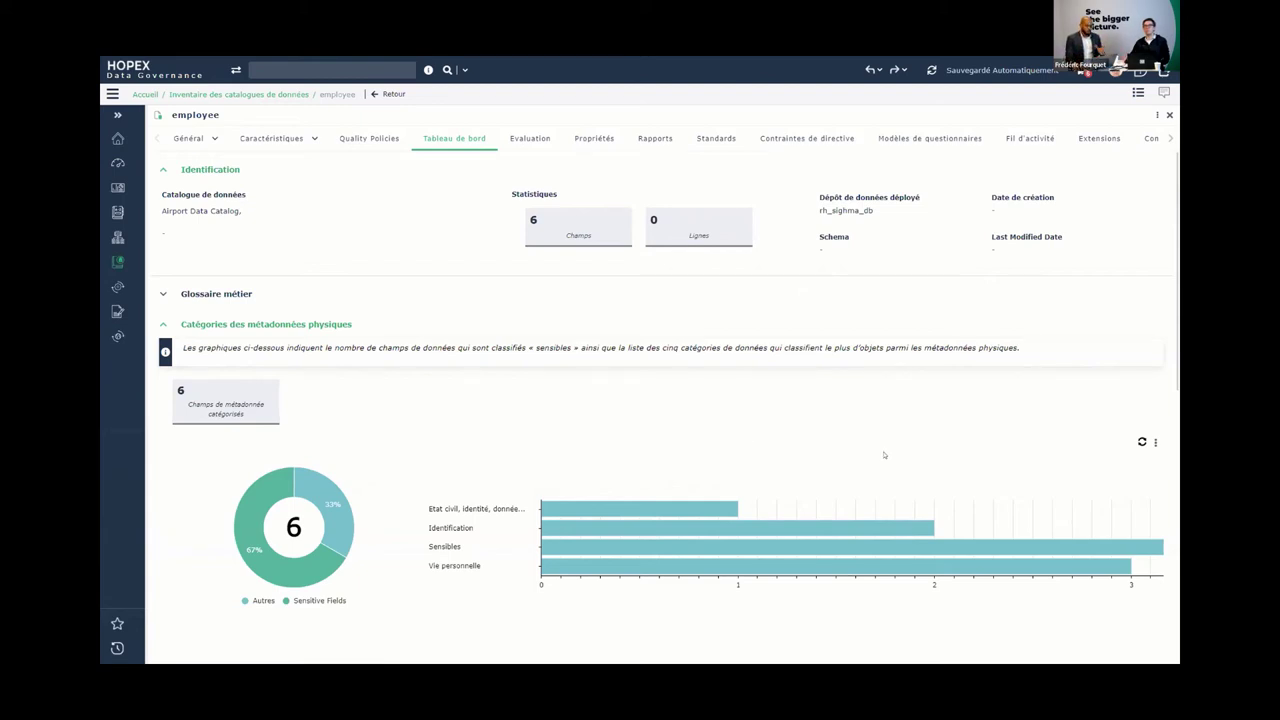
Examine the Qualité des données chart on the employee dashboard and return to the data categories charts.
scroll(717, 468, down, 5)
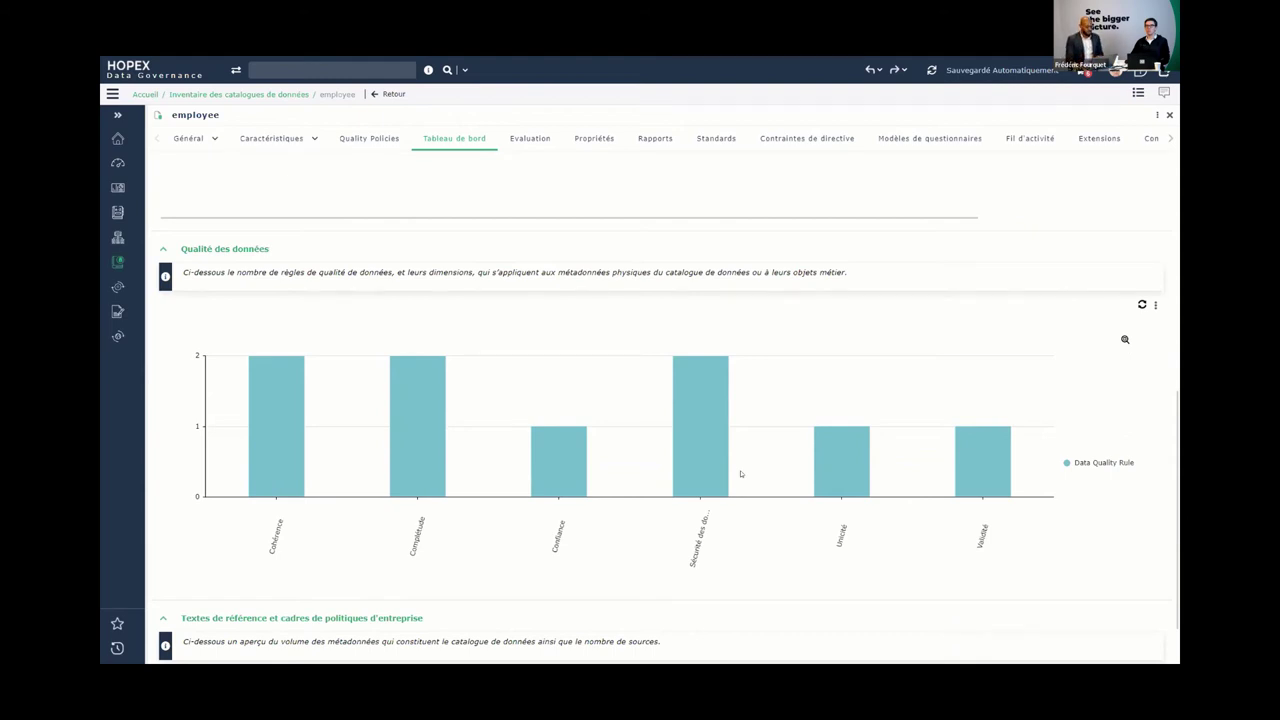
scroll(652, 505, up, 3)
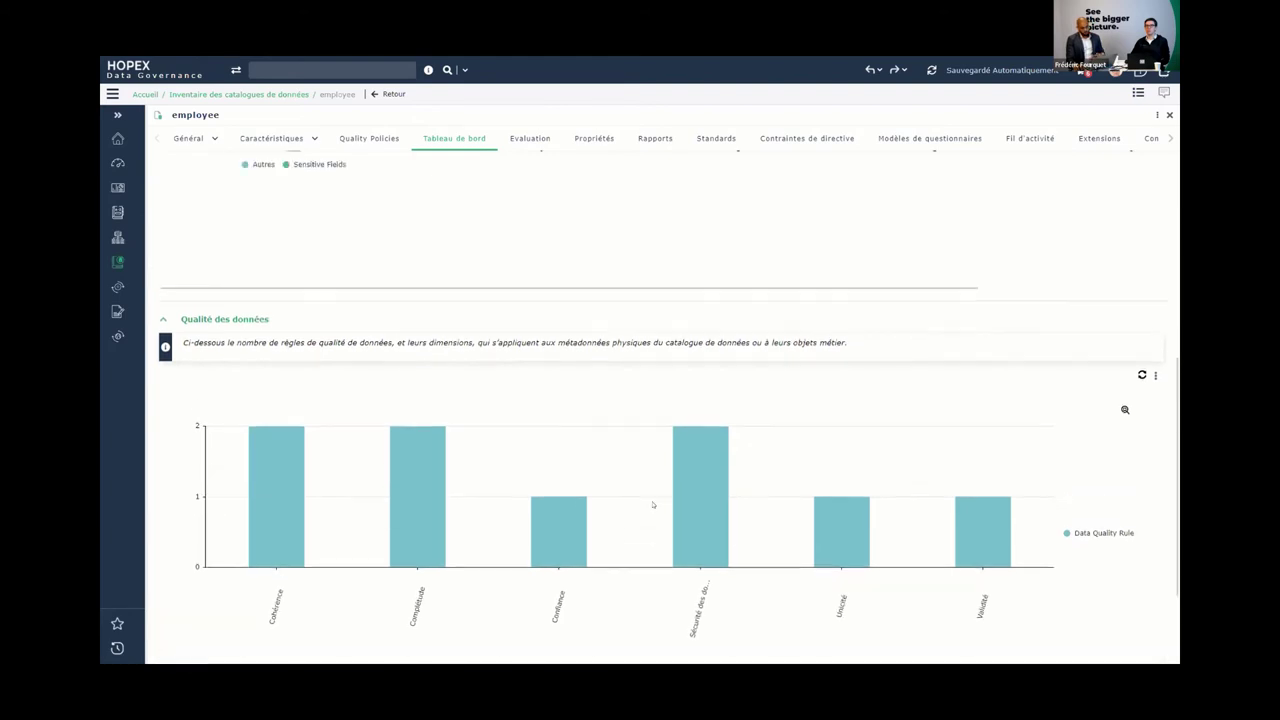
scroll(652, 505, up, 2)
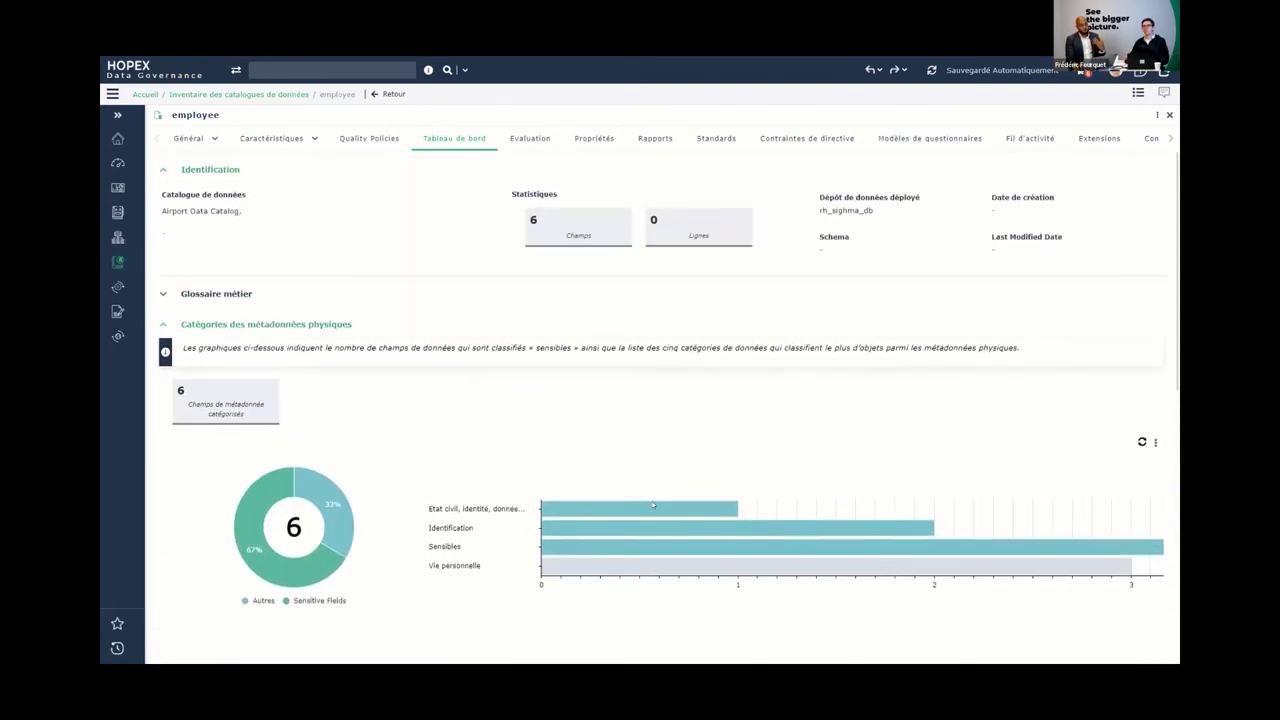
mouse_move(670, 495)
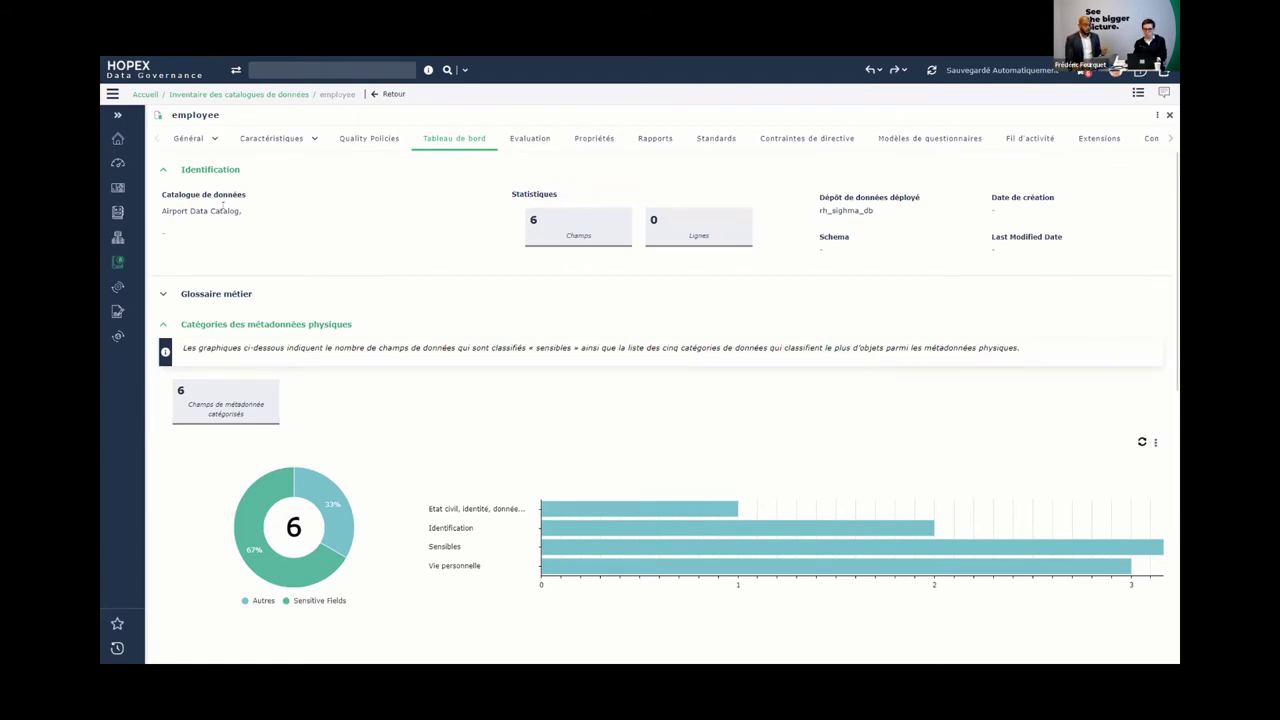
Display the Graphe de réalisation report for the employee dataset.
mouse_move(107, 213)
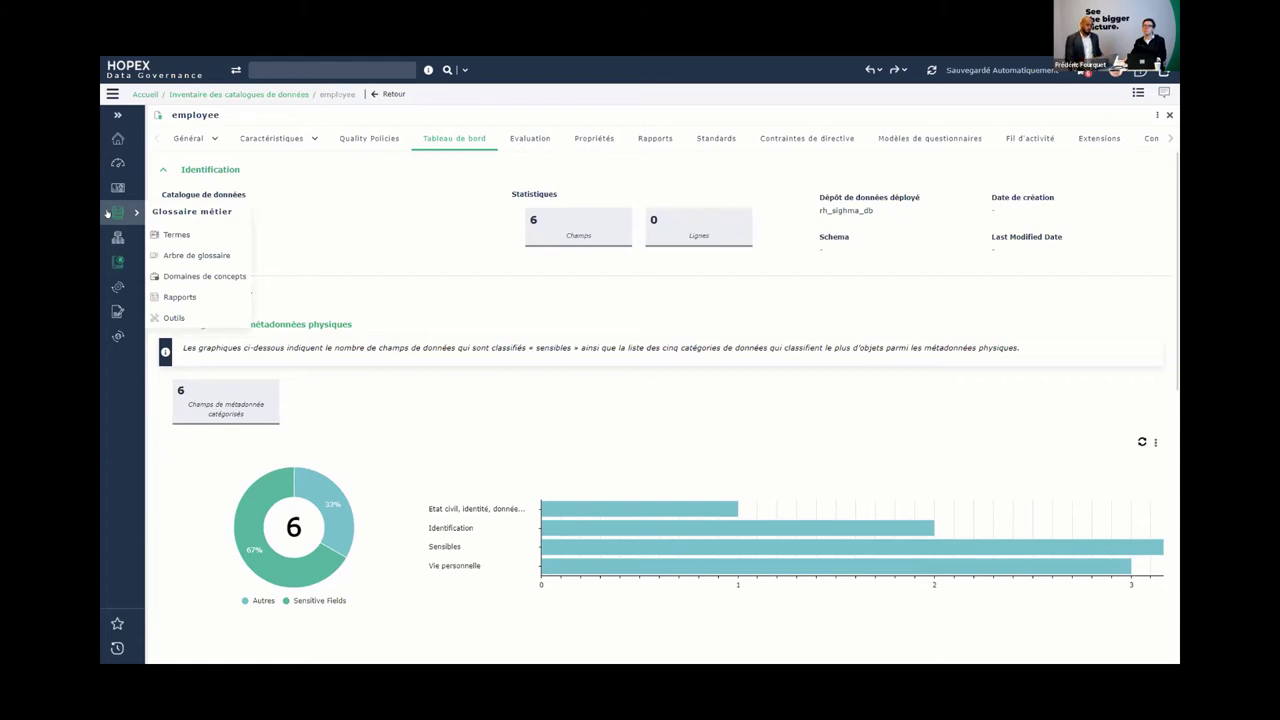
click(469, 207)
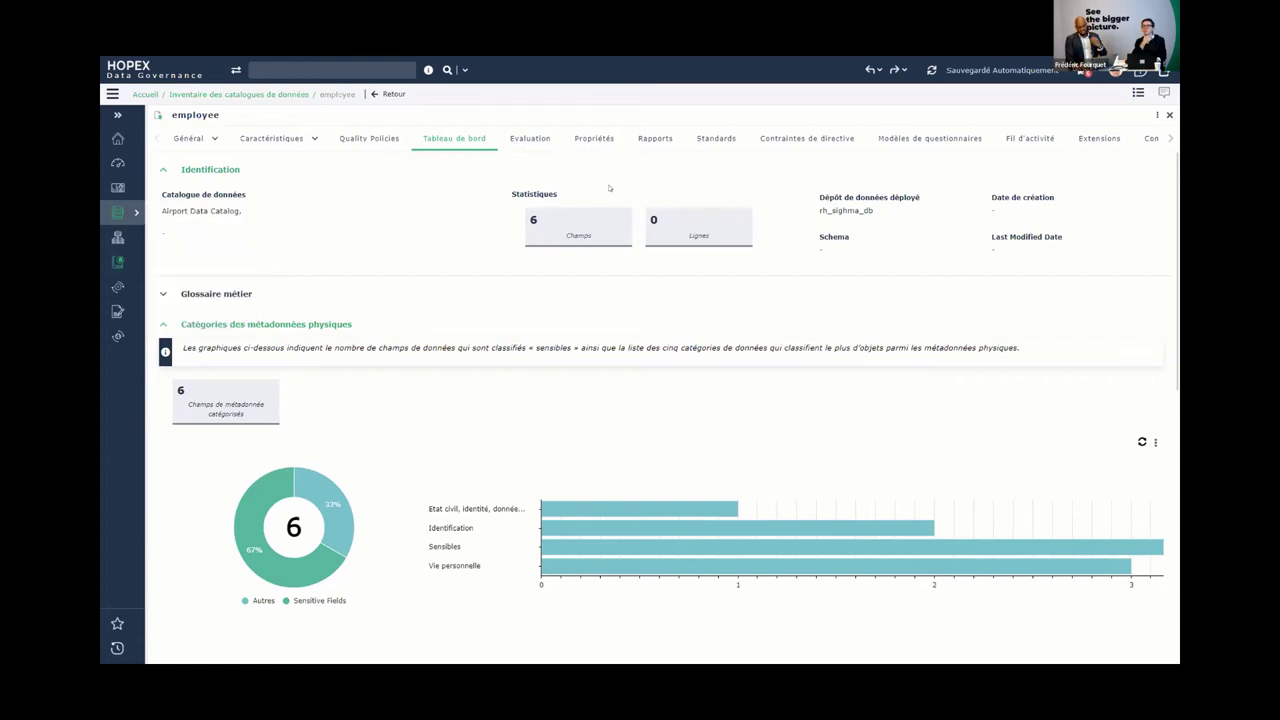
click(652, 141)
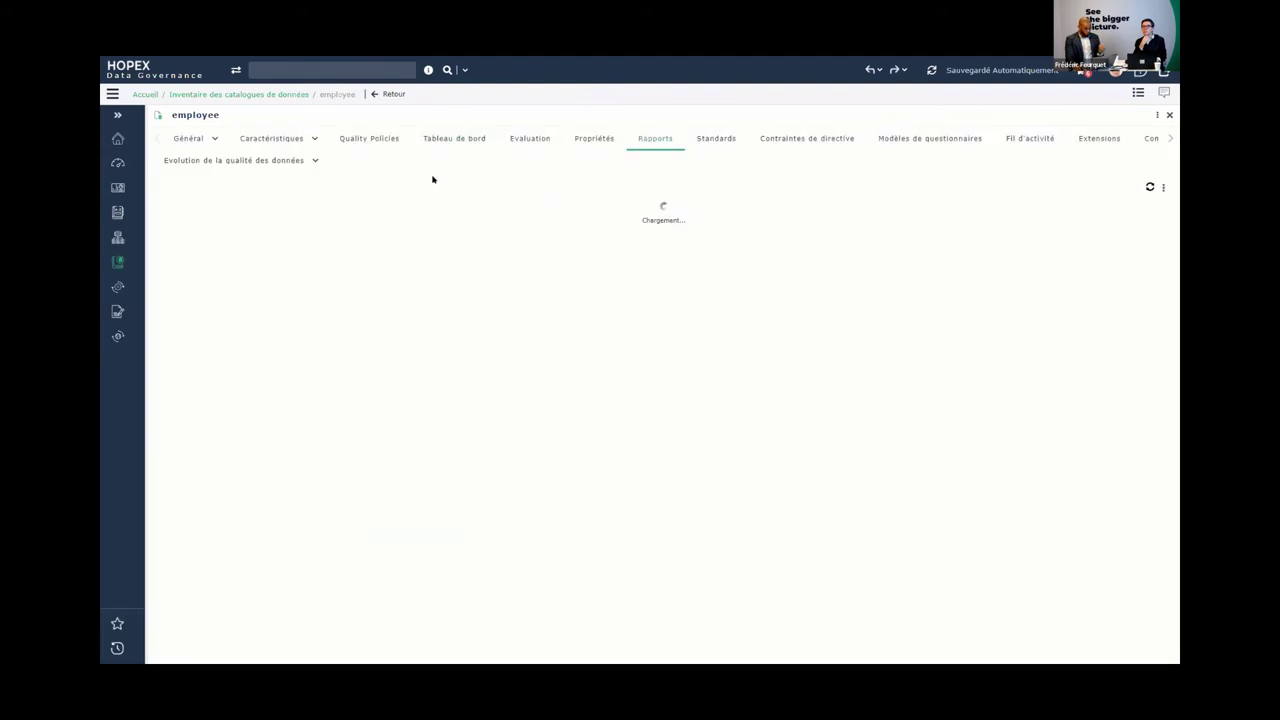
click(279, 161)
click(249, 205)
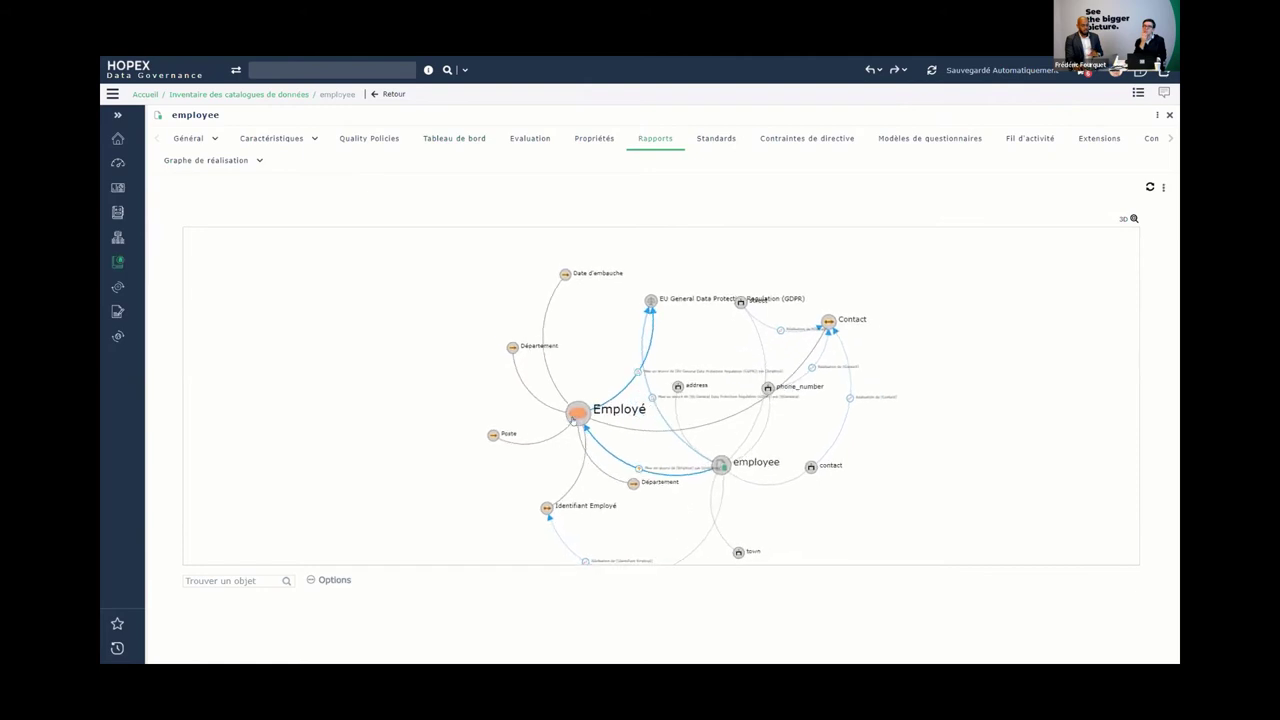
Focus the realization graph on the employee dataset's direct links and spread the EU General Data Protection Regulation (GDPR) node away from it.
mouse_move(651, 318)
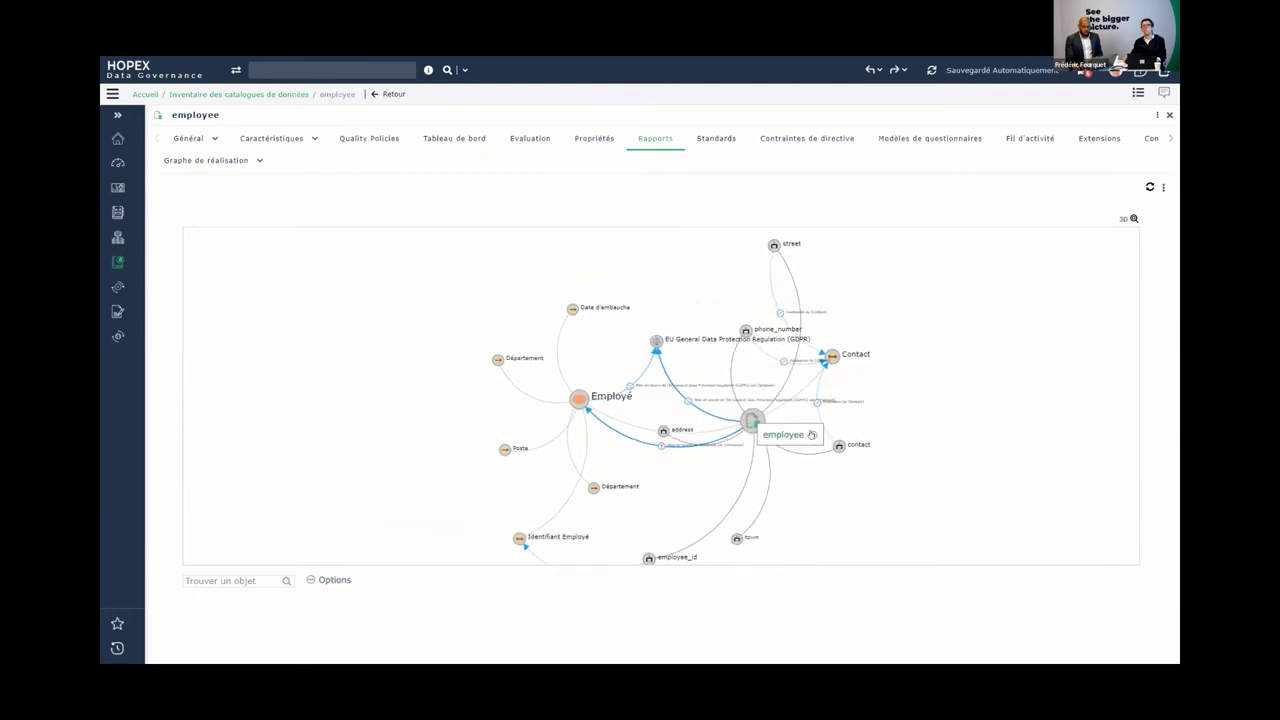
click(811, 434)
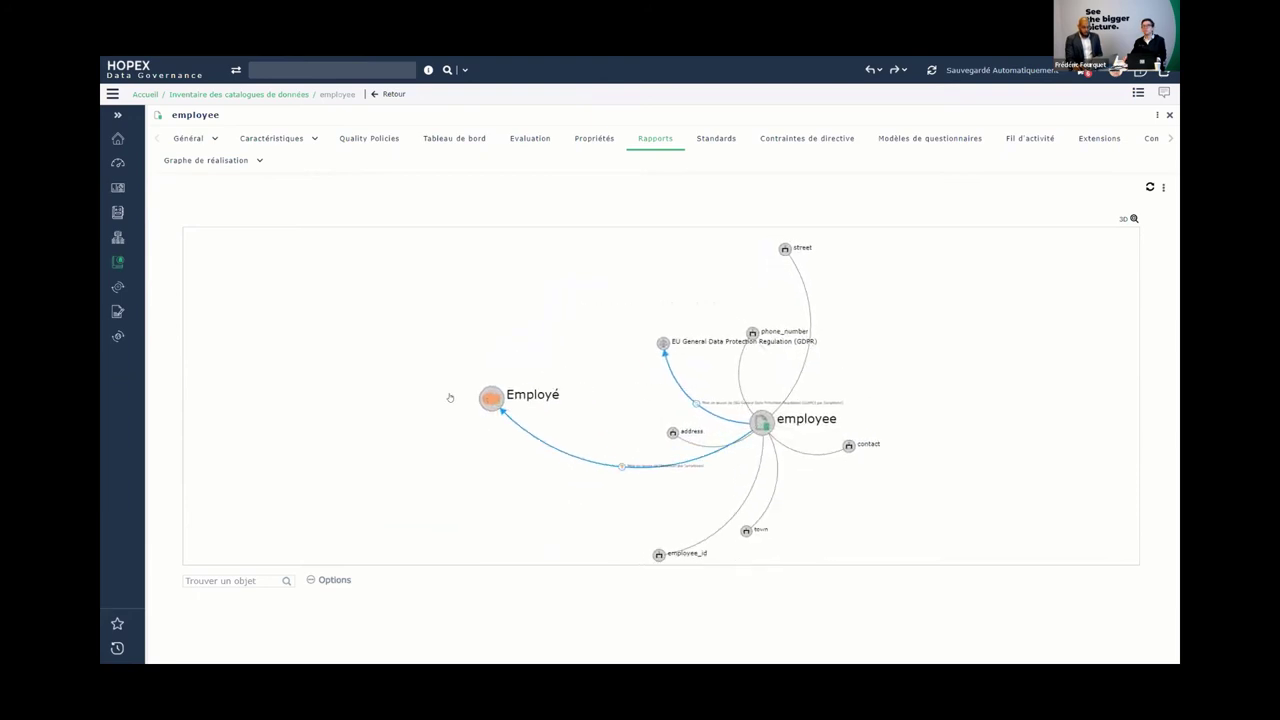
scroll(726, 430, up, 5)
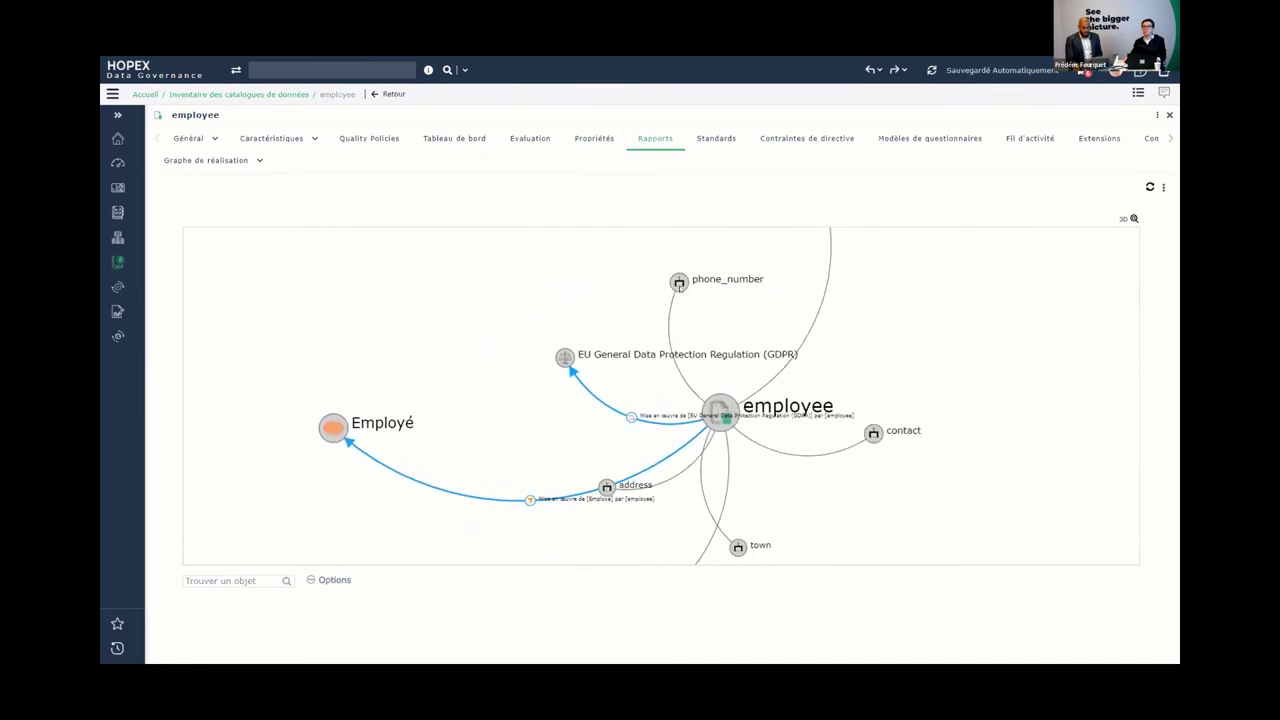
drag(798, 201, 743, 323)
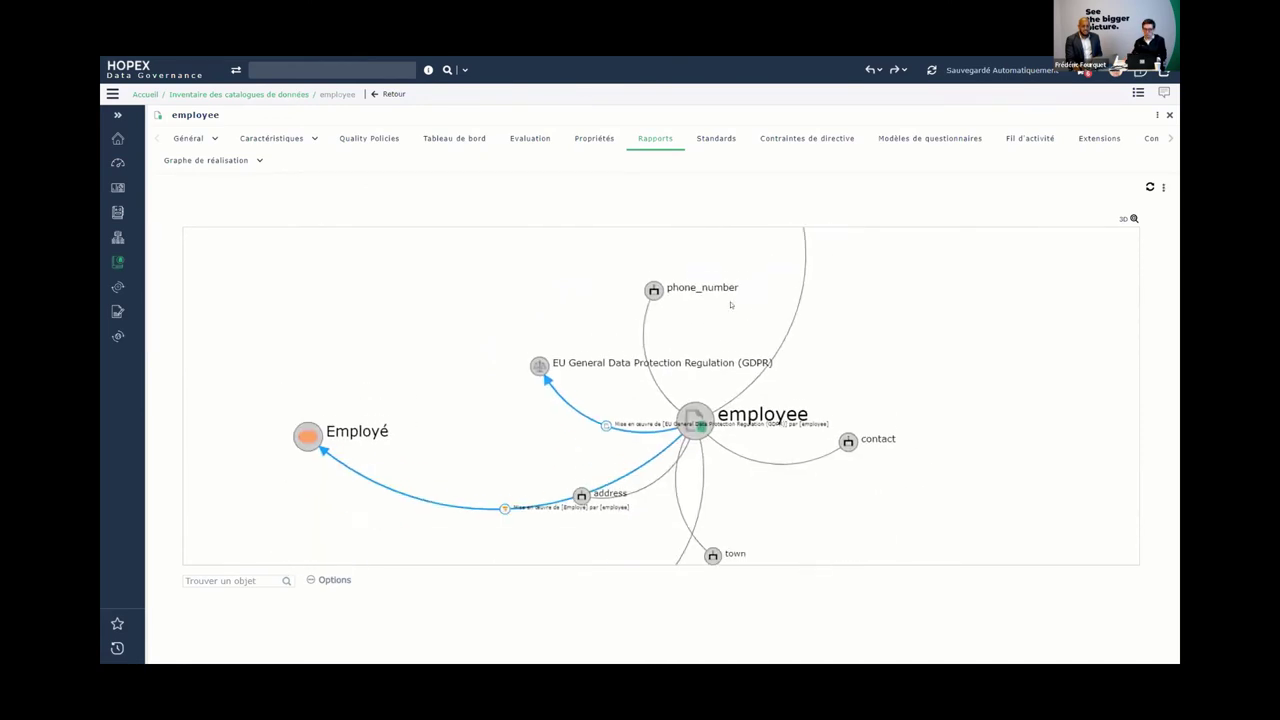
drag(538, 358, 397, 306)
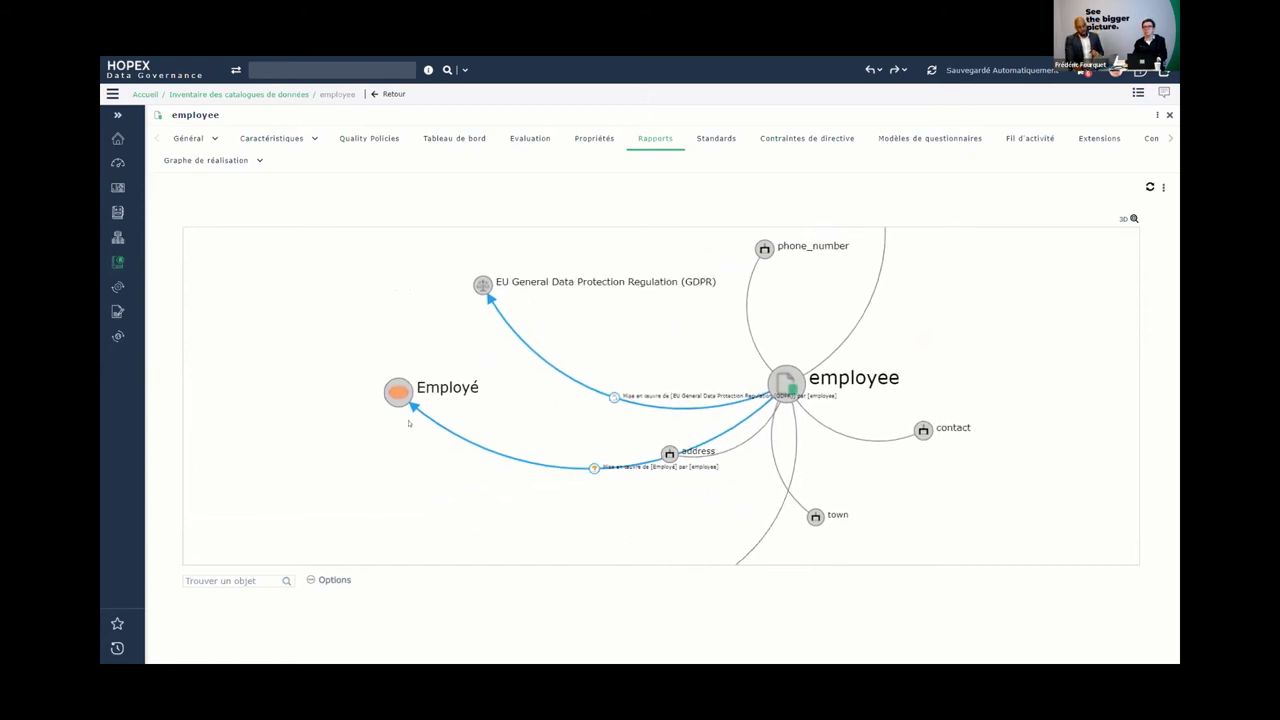
Refocus the realization graph on the Employé concept and on its Contact property to examine their linked objects.
mouse_move(395, 392)
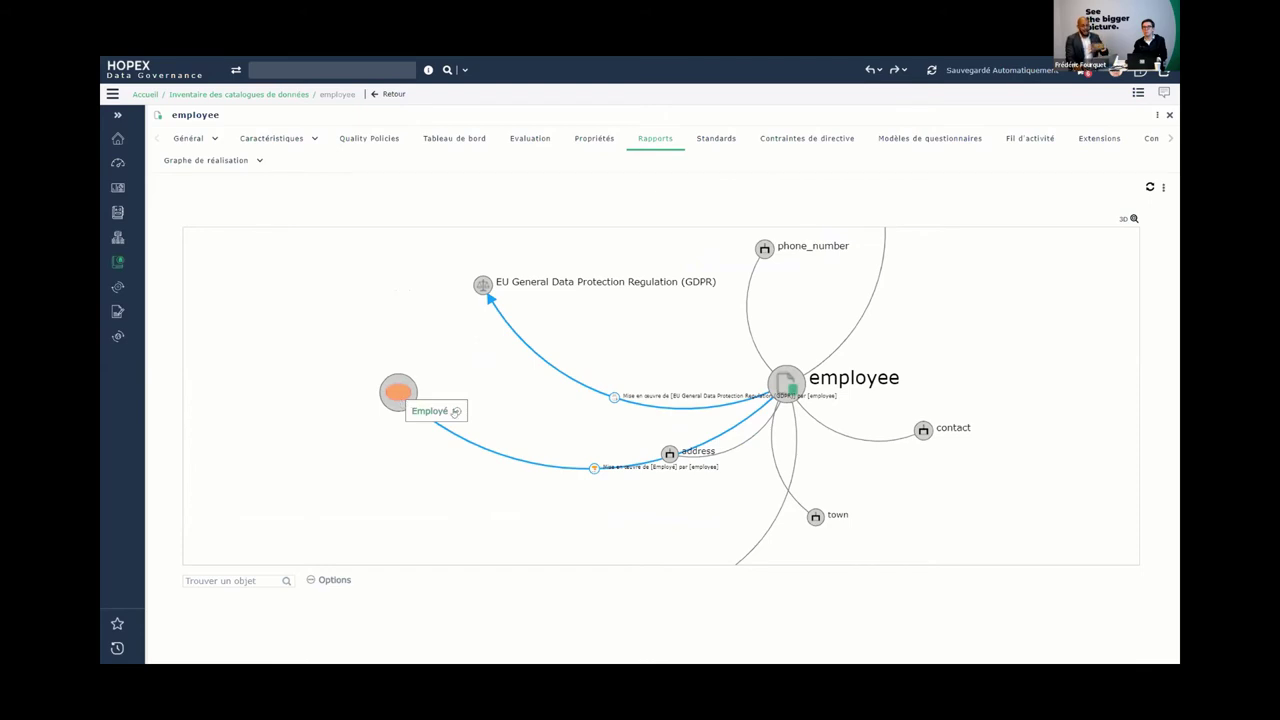
click(456, 411)
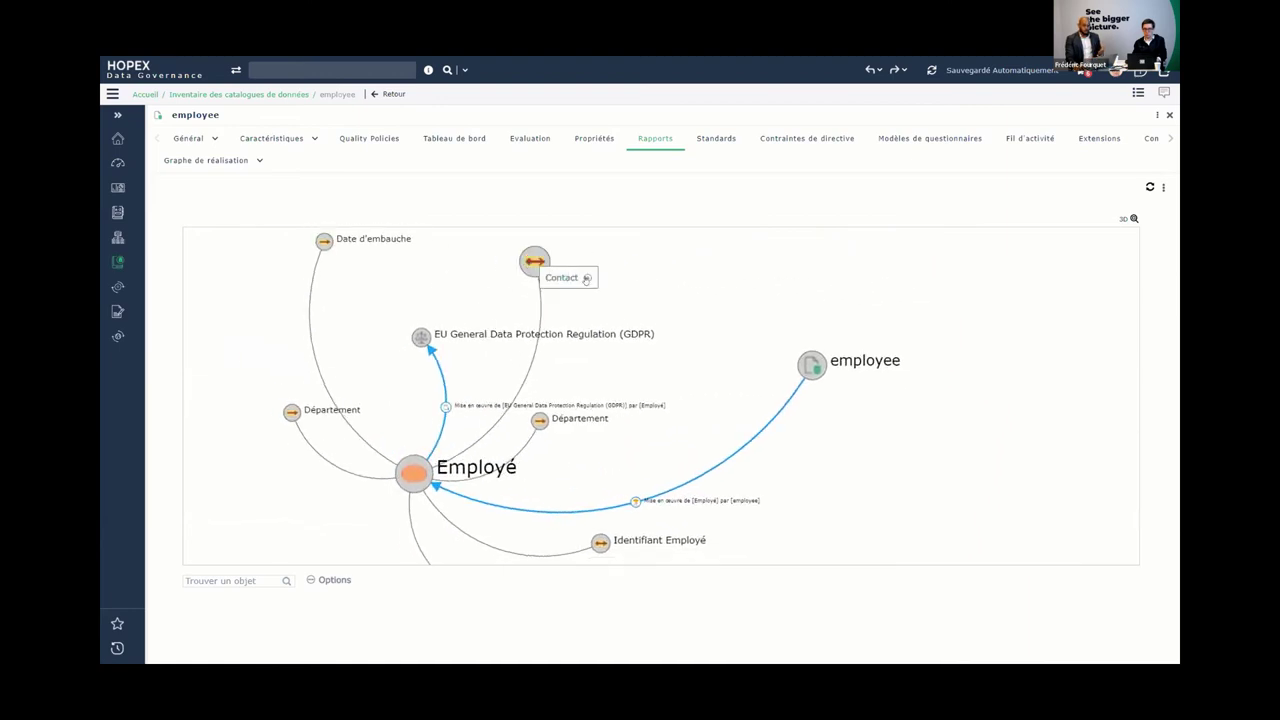
click(586, 277)
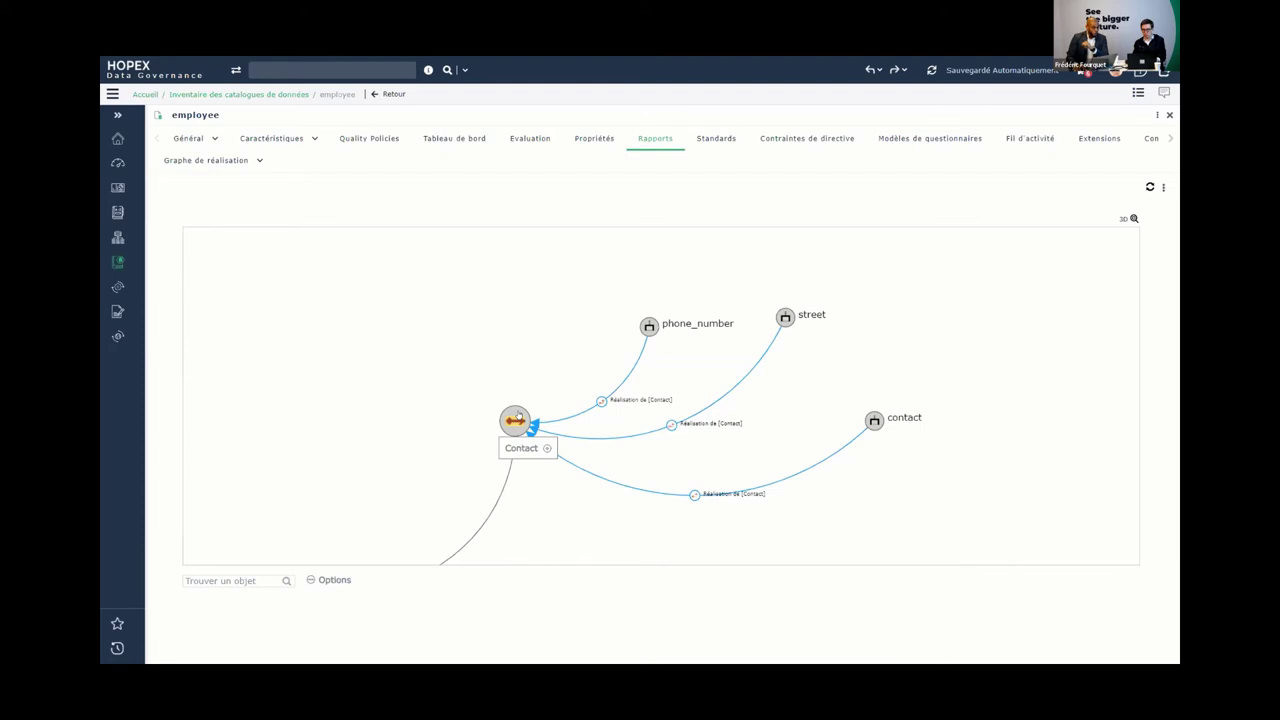
click(518, 416)
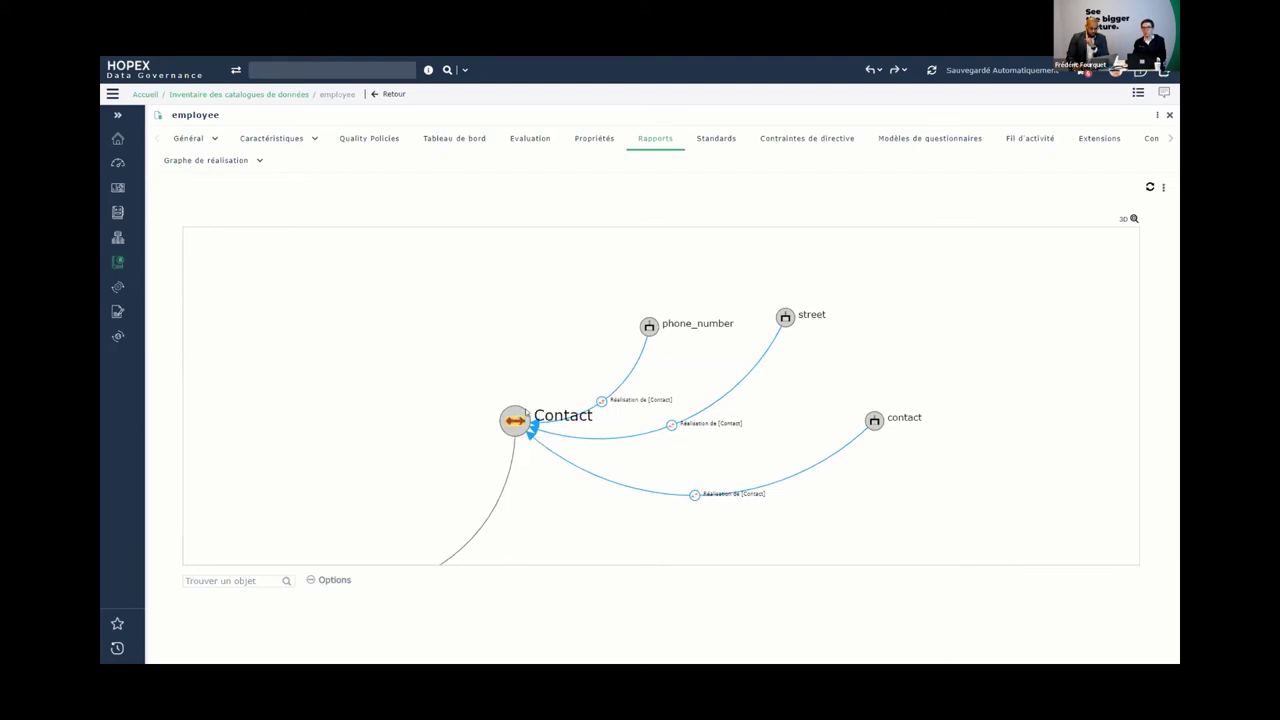
Close the employee page, collapse Data Stores déployés and expand Carte de glossaire métier down to the domains of Informations Métier Aéroport.
click(1168, 114)
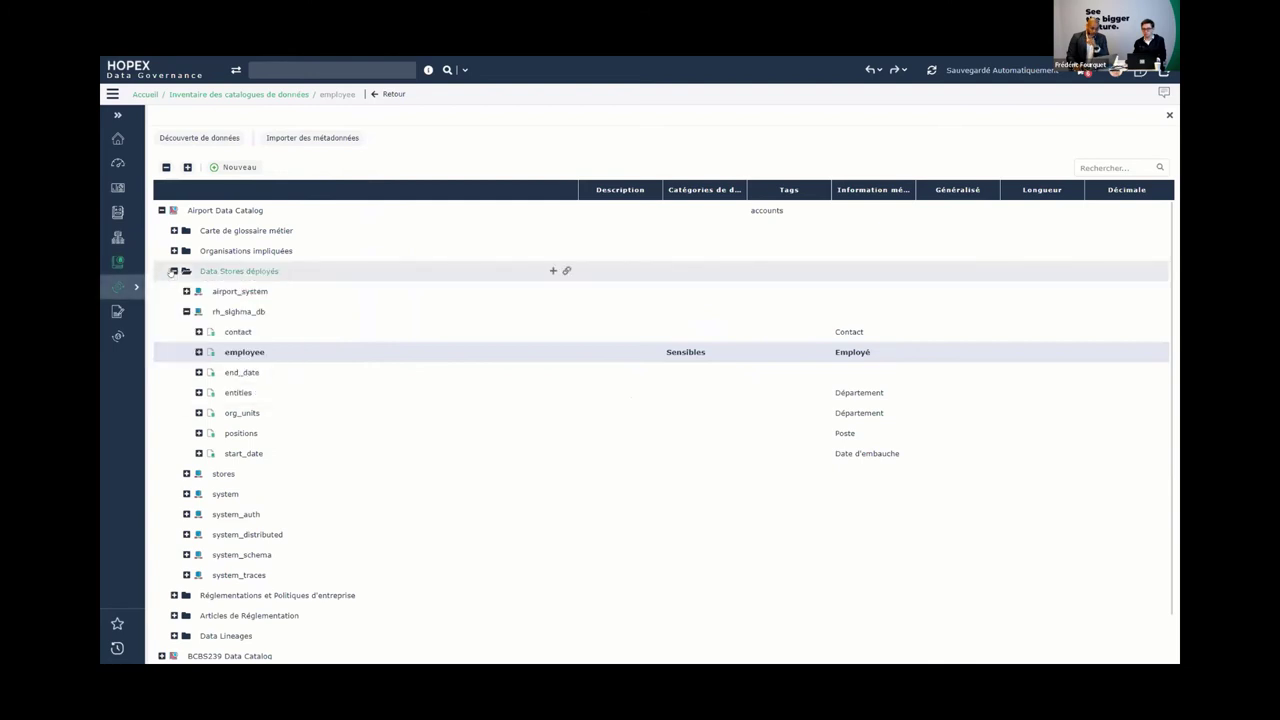
click(174, 271)
click(174, 231)
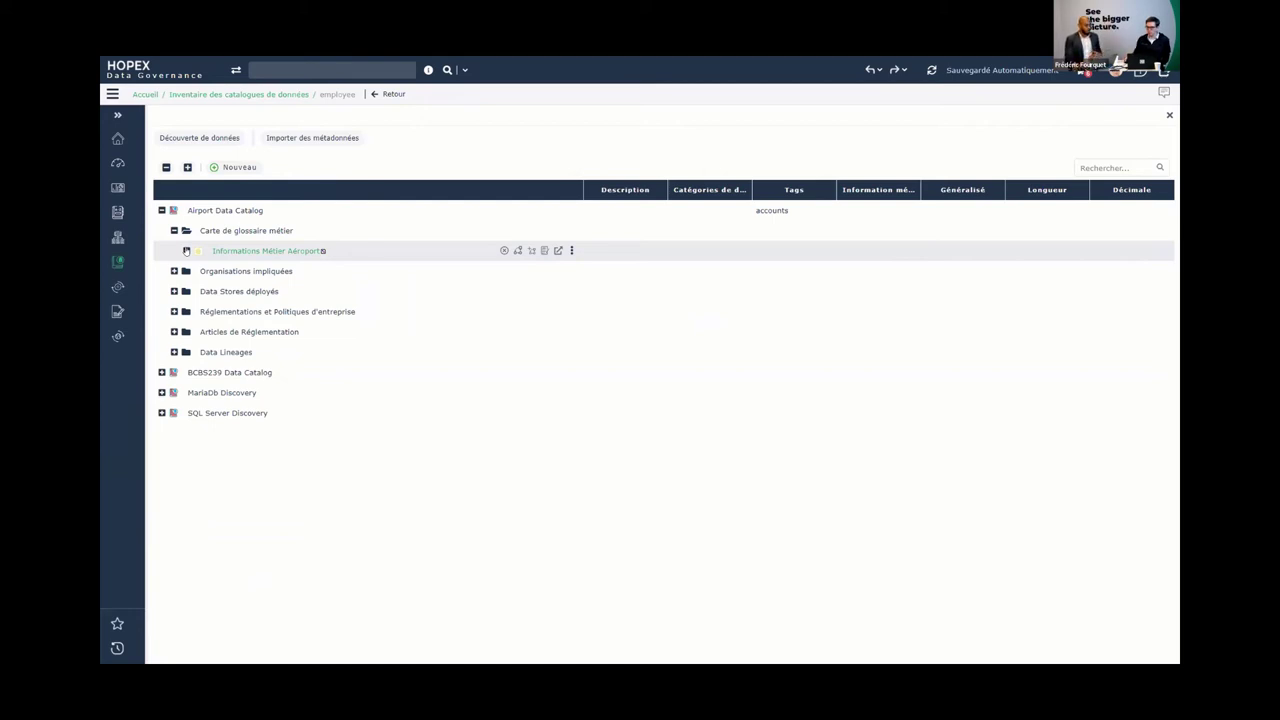
mouse_move(117, 213)
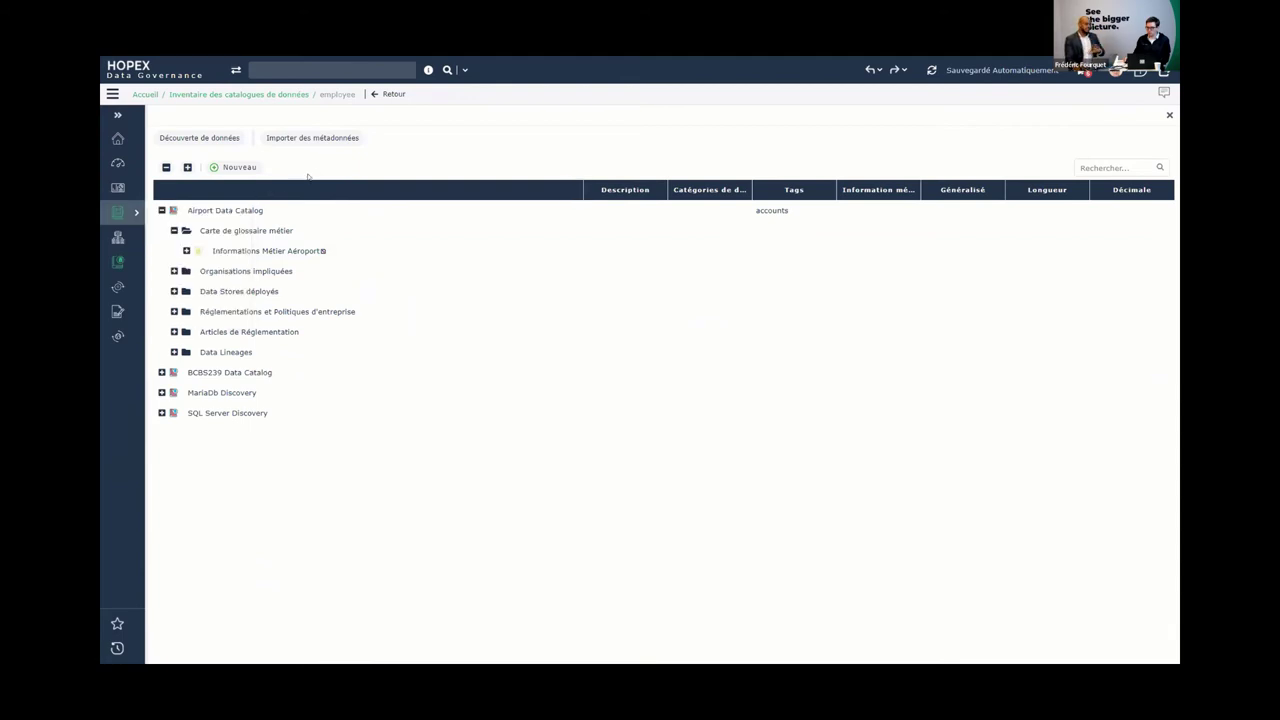
click(186, 251)
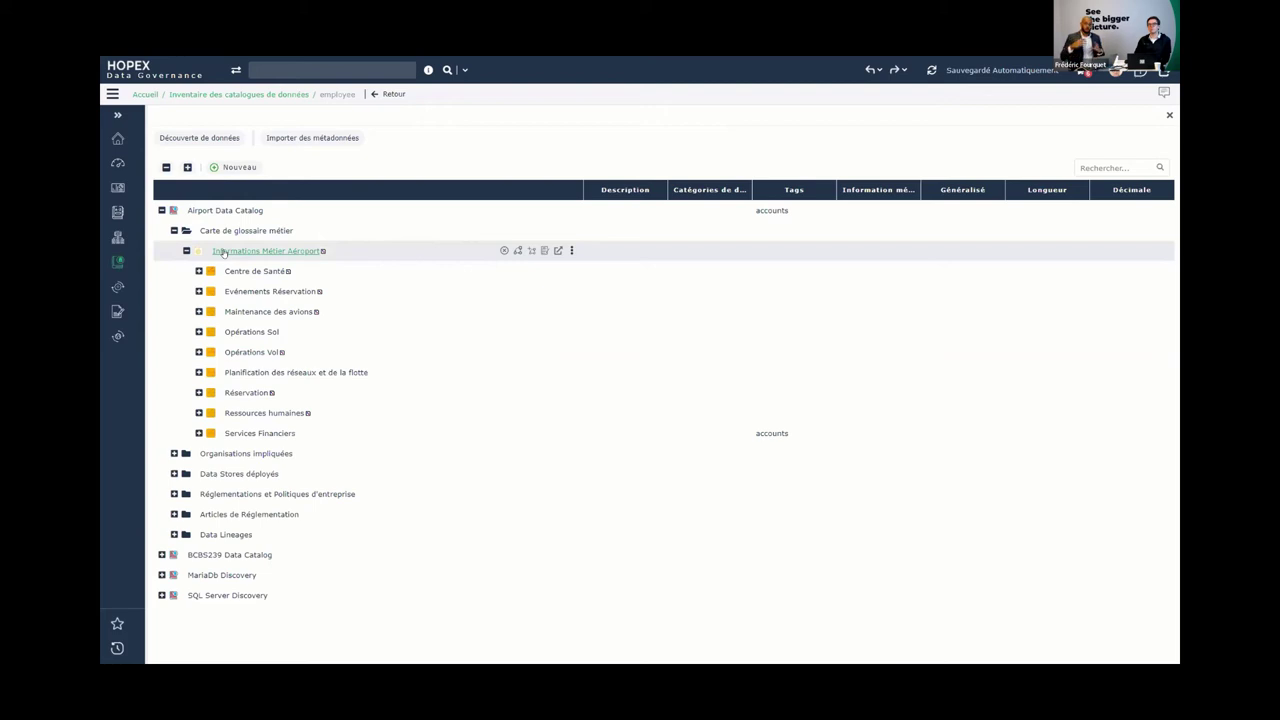
Expand the Réservation and Ressources humaines domains to view their glossary concepts, and collapse both again.
click(199, 412)
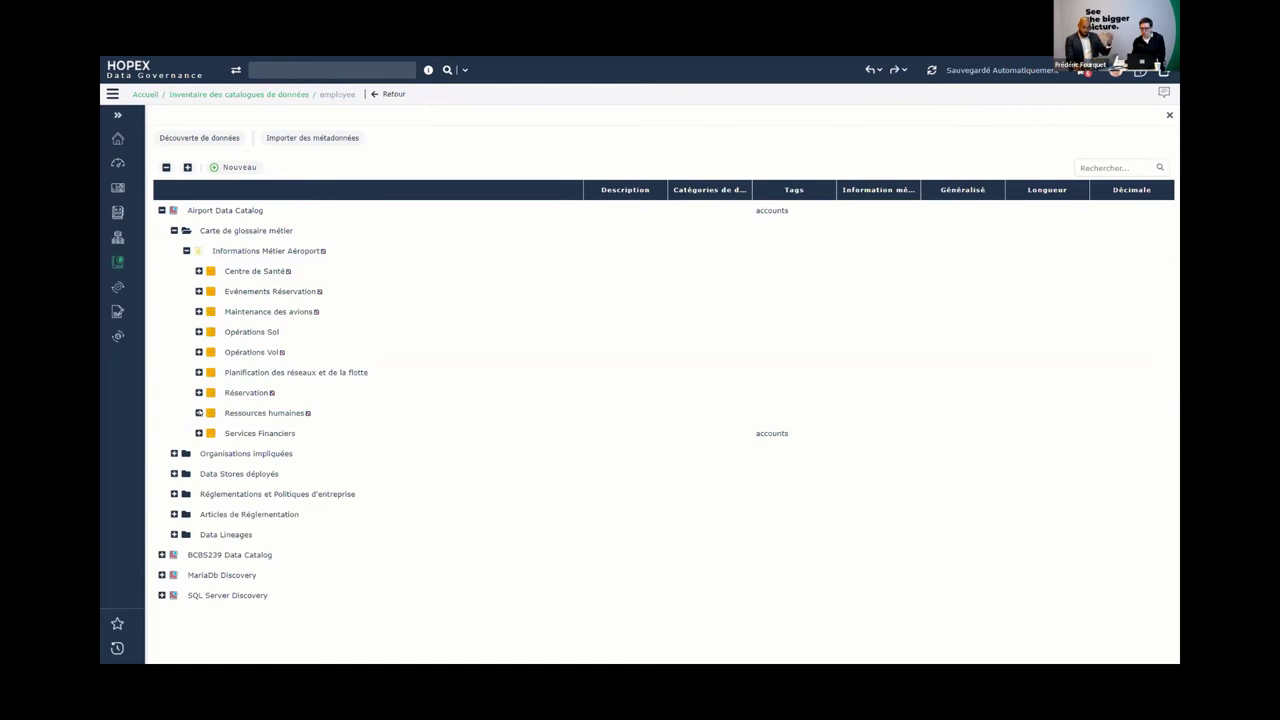
click(199, 393)
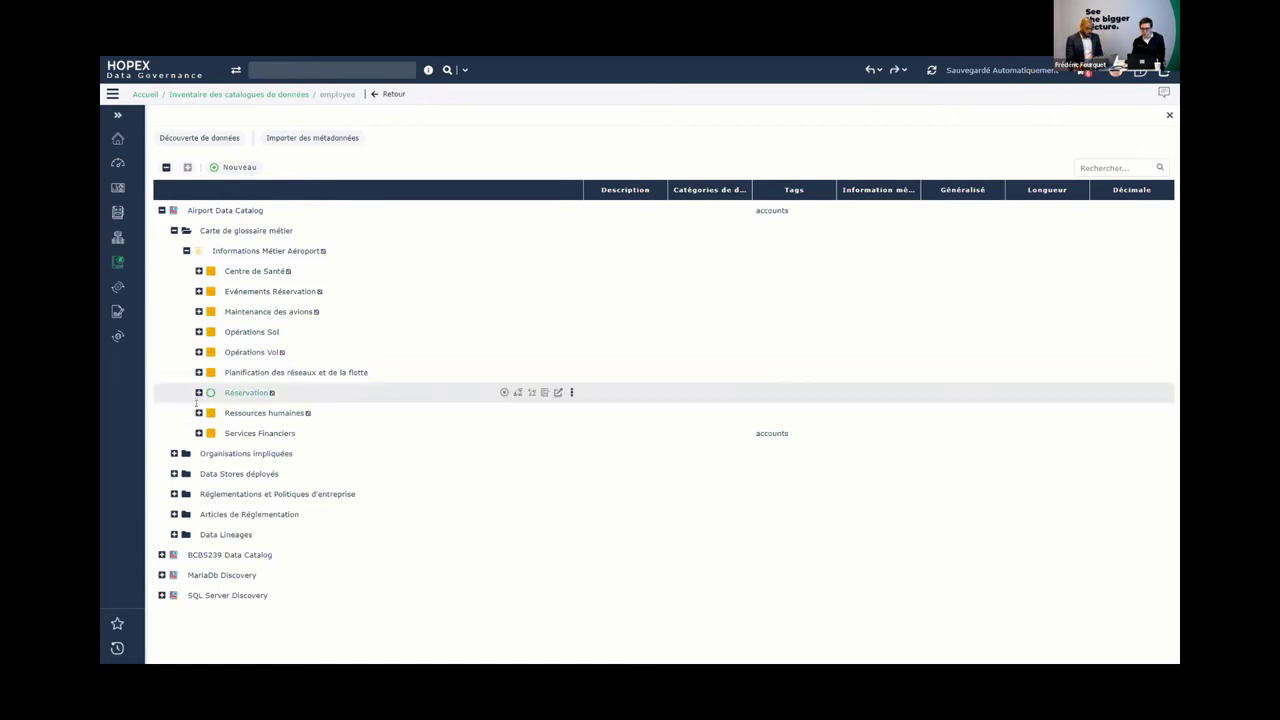
click(197, 433)
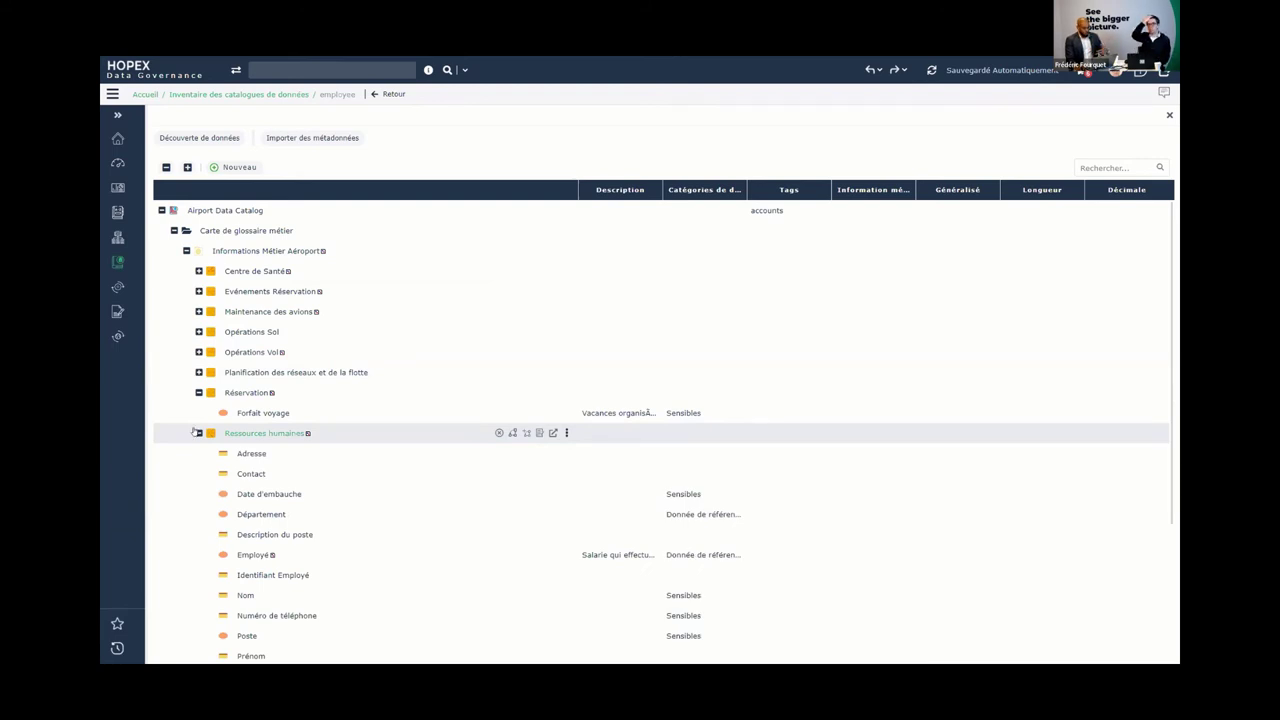
click(197, 433)
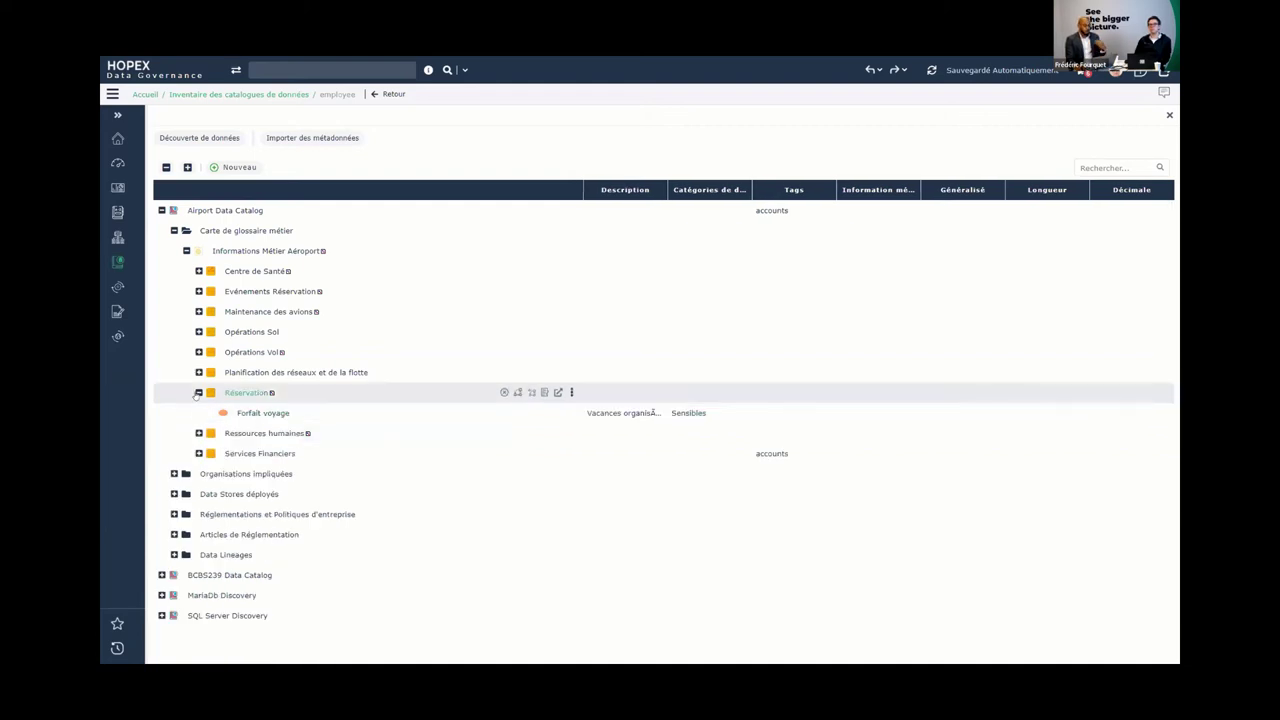
click(198, 393)
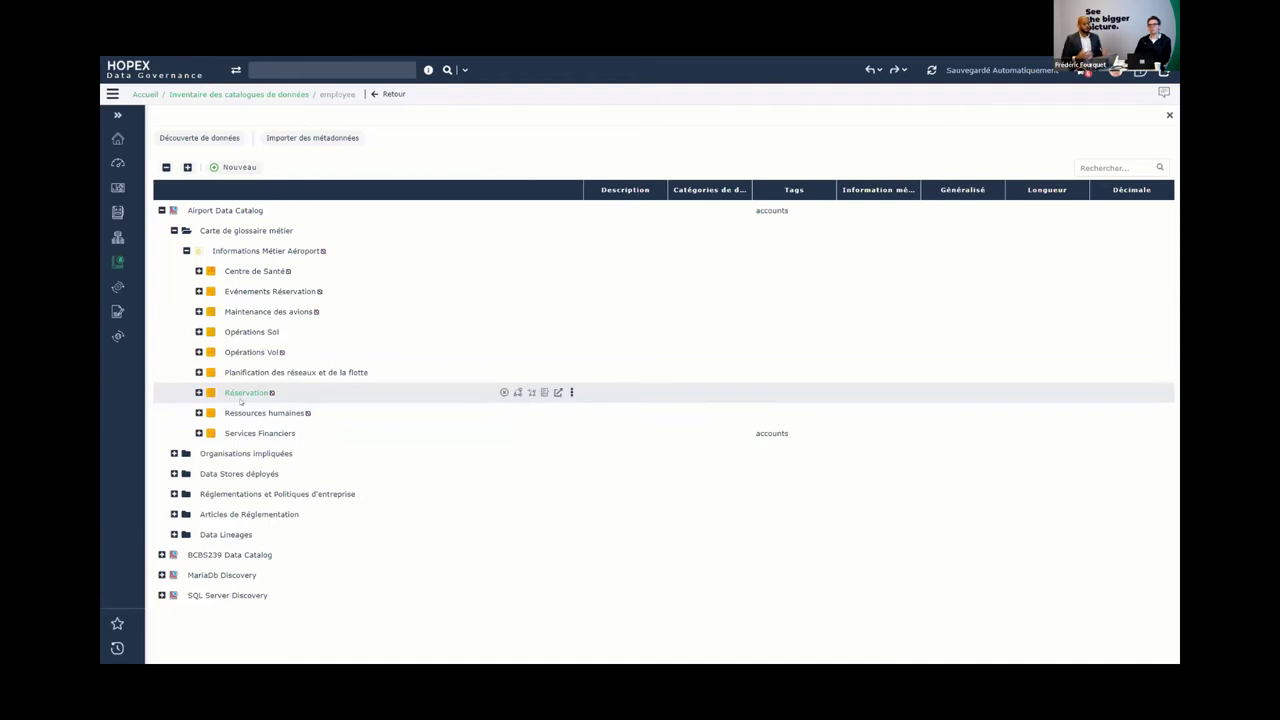
Open the Informations Métier Aéroport map's proportional data domain report and show it at full width.
click(248, 255)
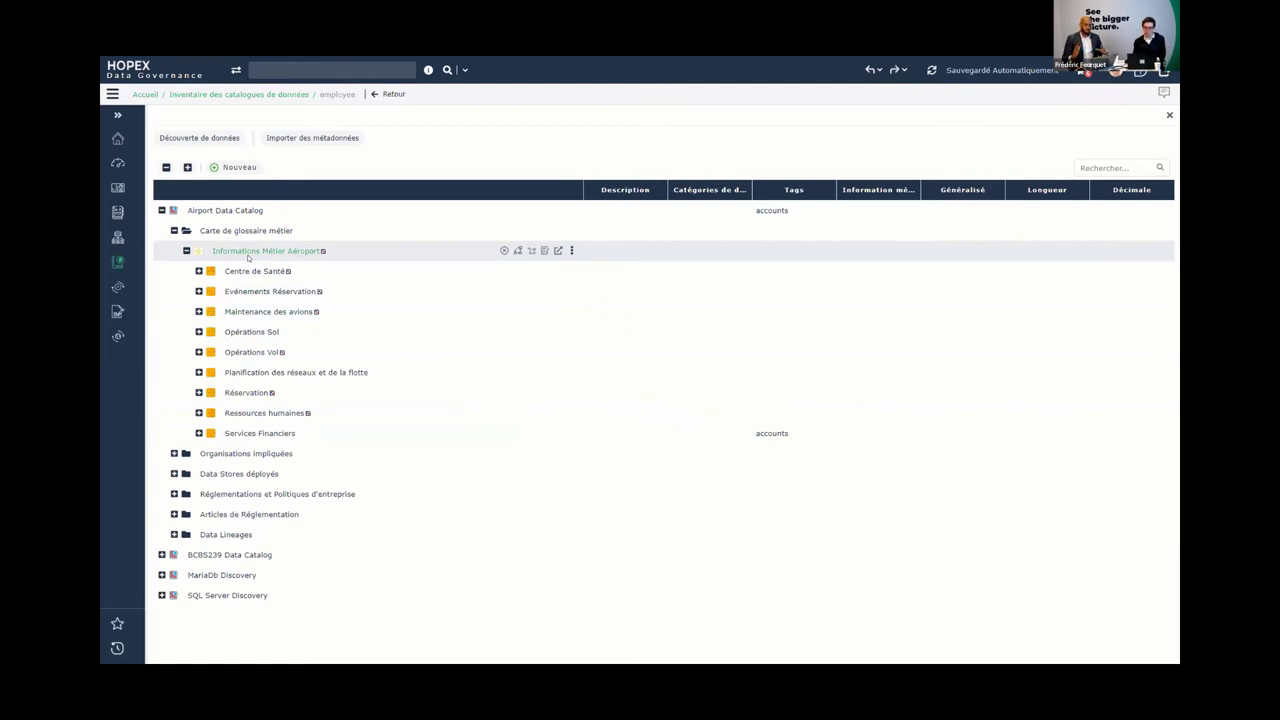
click(258, 253)
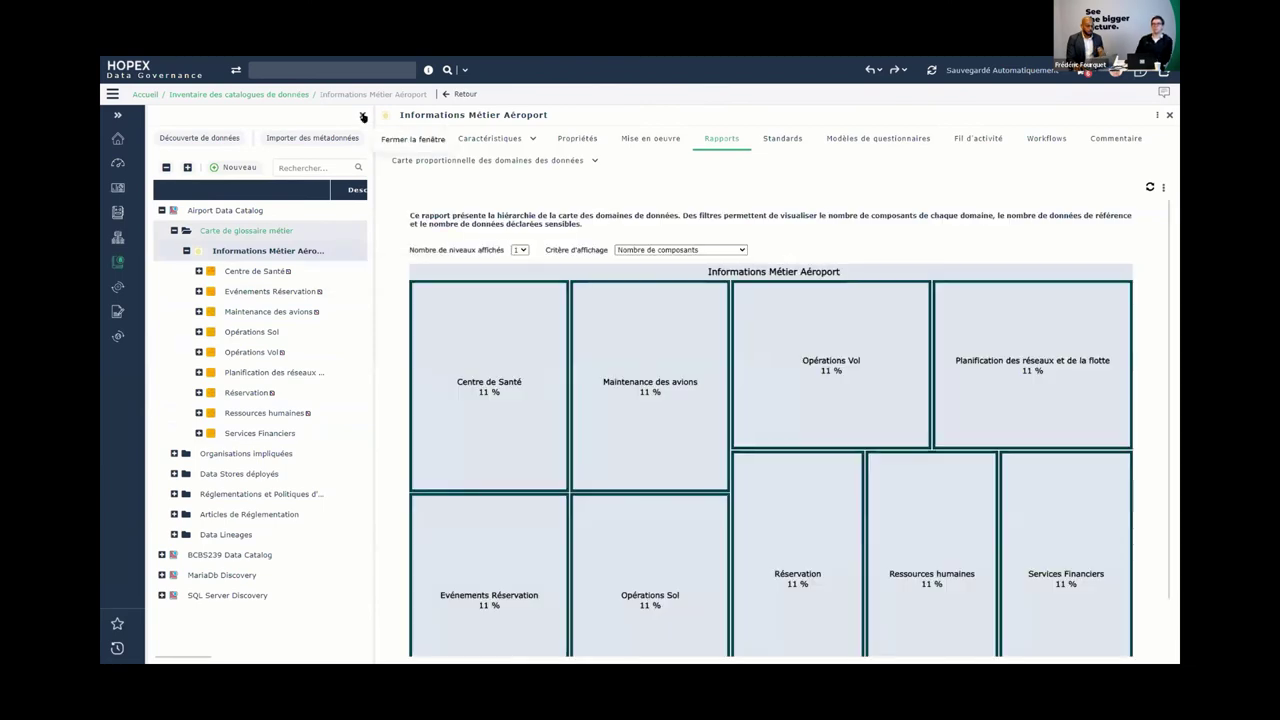
click(361, 115)
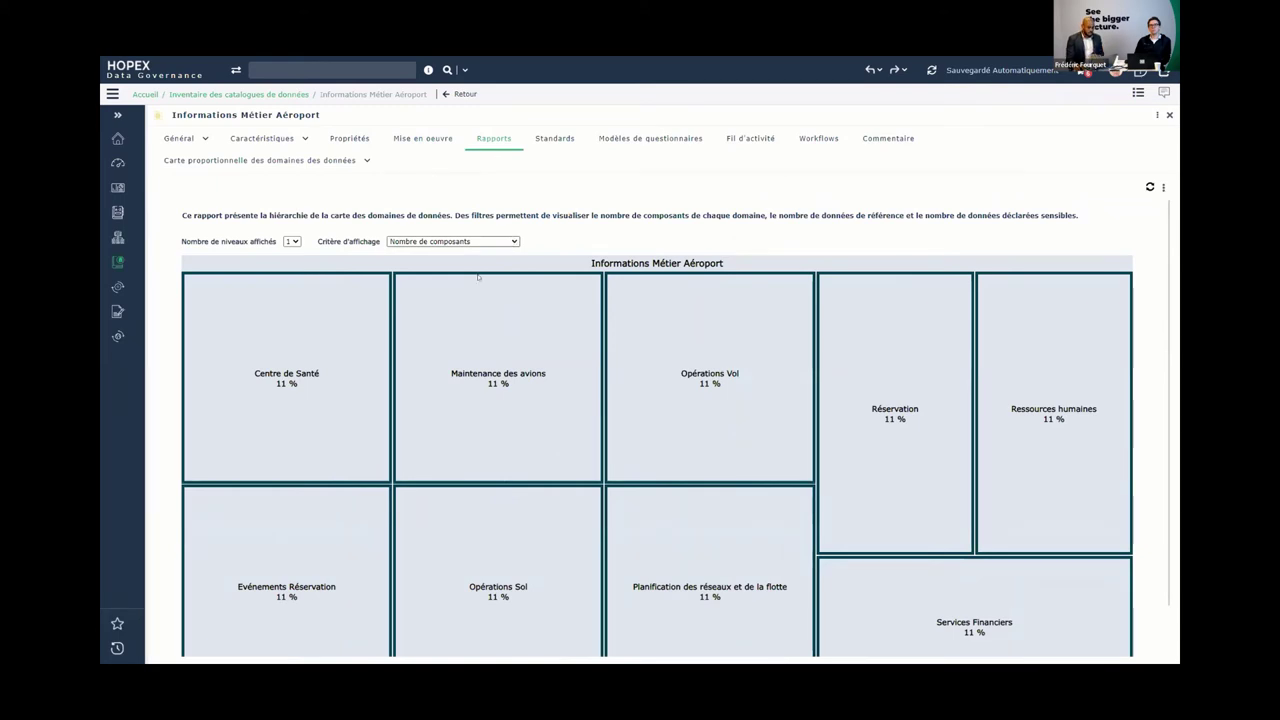
Set the proportional map's display criterion to Nombre de données sensibles and inspect the Ressources humaines and Maintenance des avions domains.
click(514, 241)
click(475, 293)
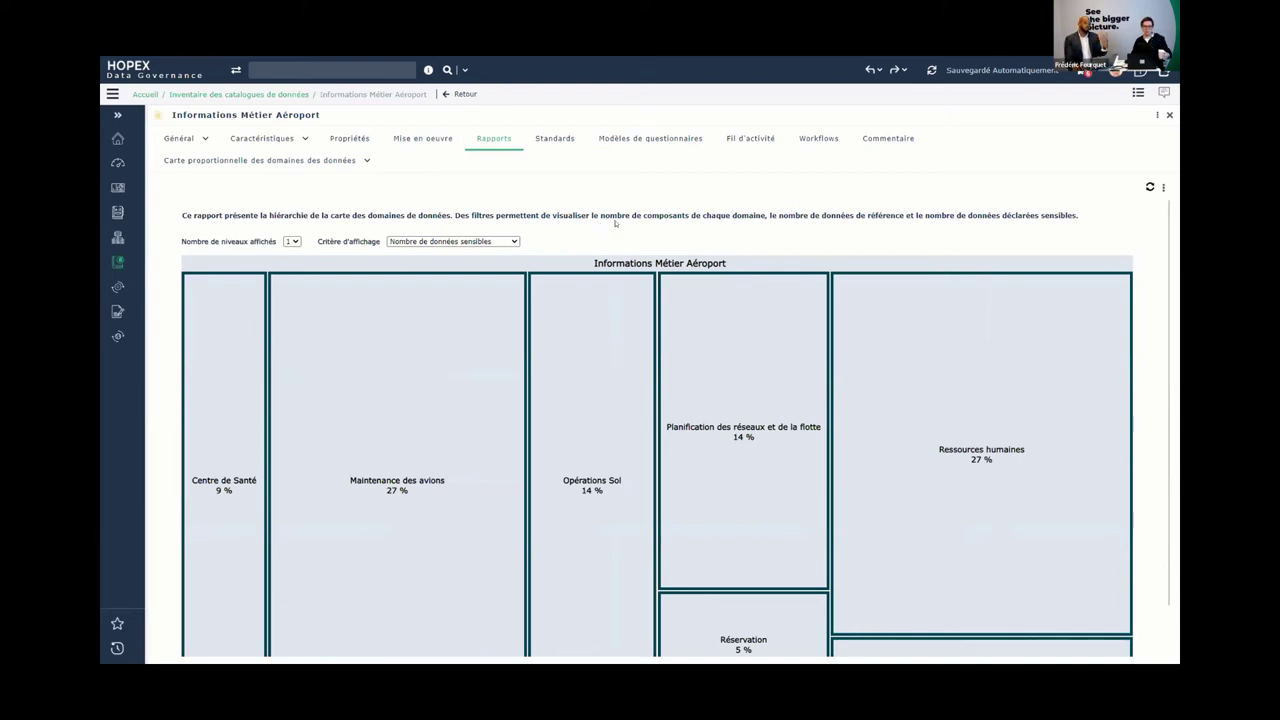
scroll(725, 206, down, 1)
mouse_move(725, 206)
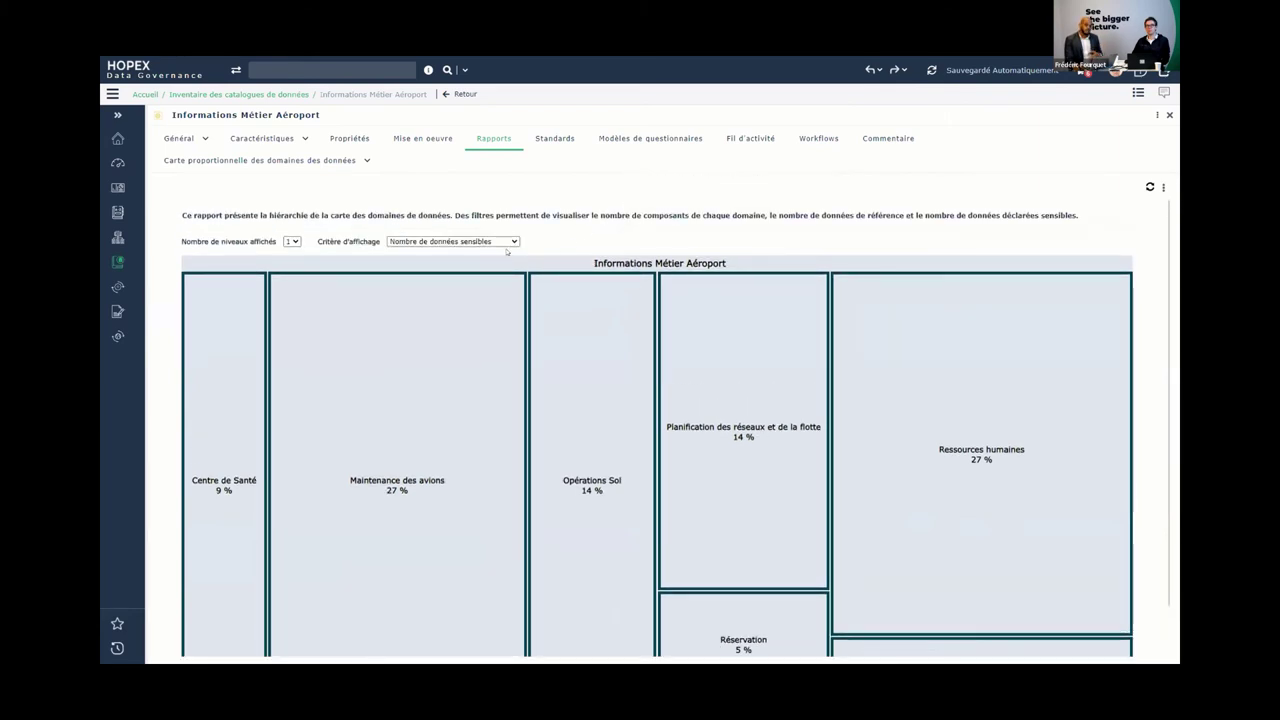
mouse_move(966, 399)
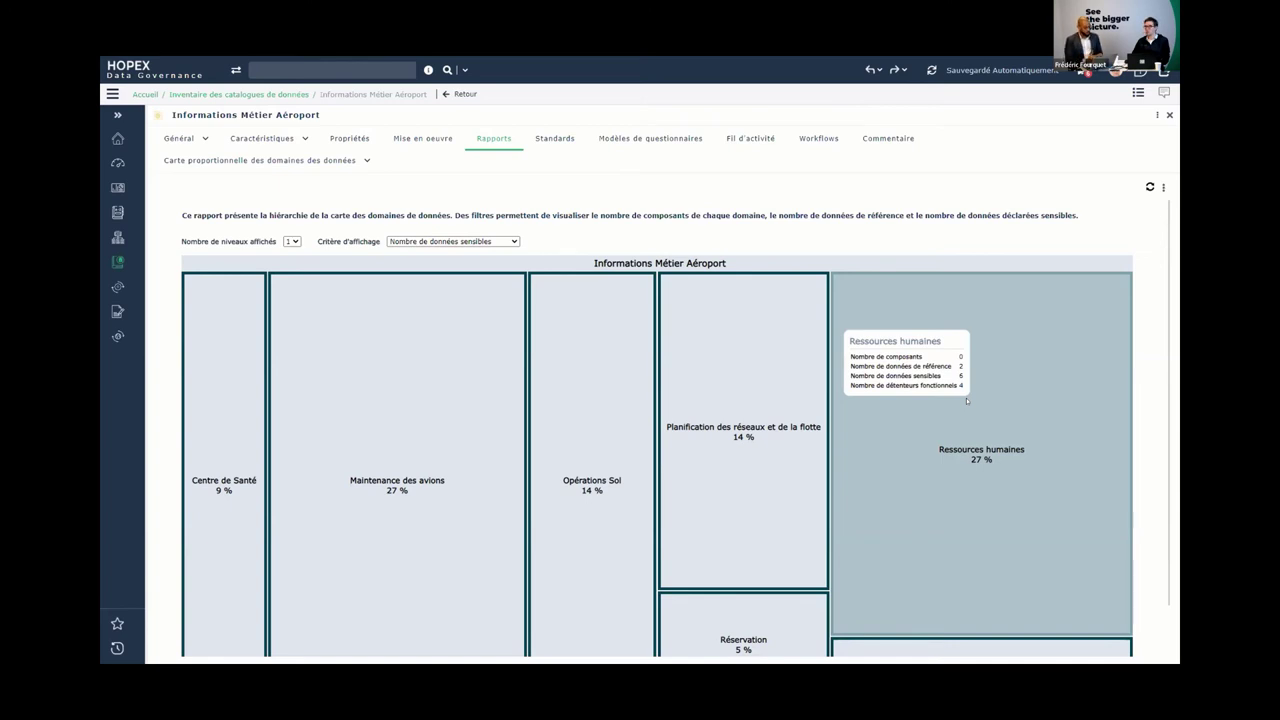
mouse_move(408, 450)
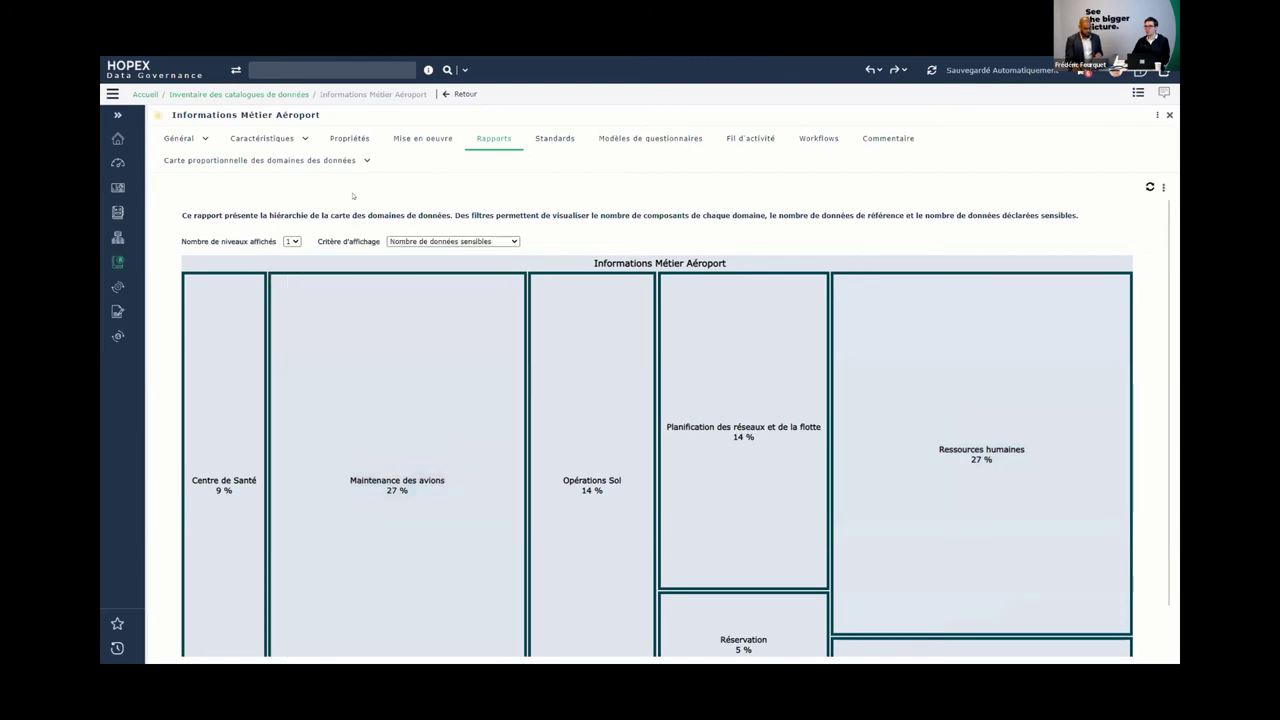
Switch to the Décomposition de carte de données report and display the Concept objects under each domain.
click(340, 161)
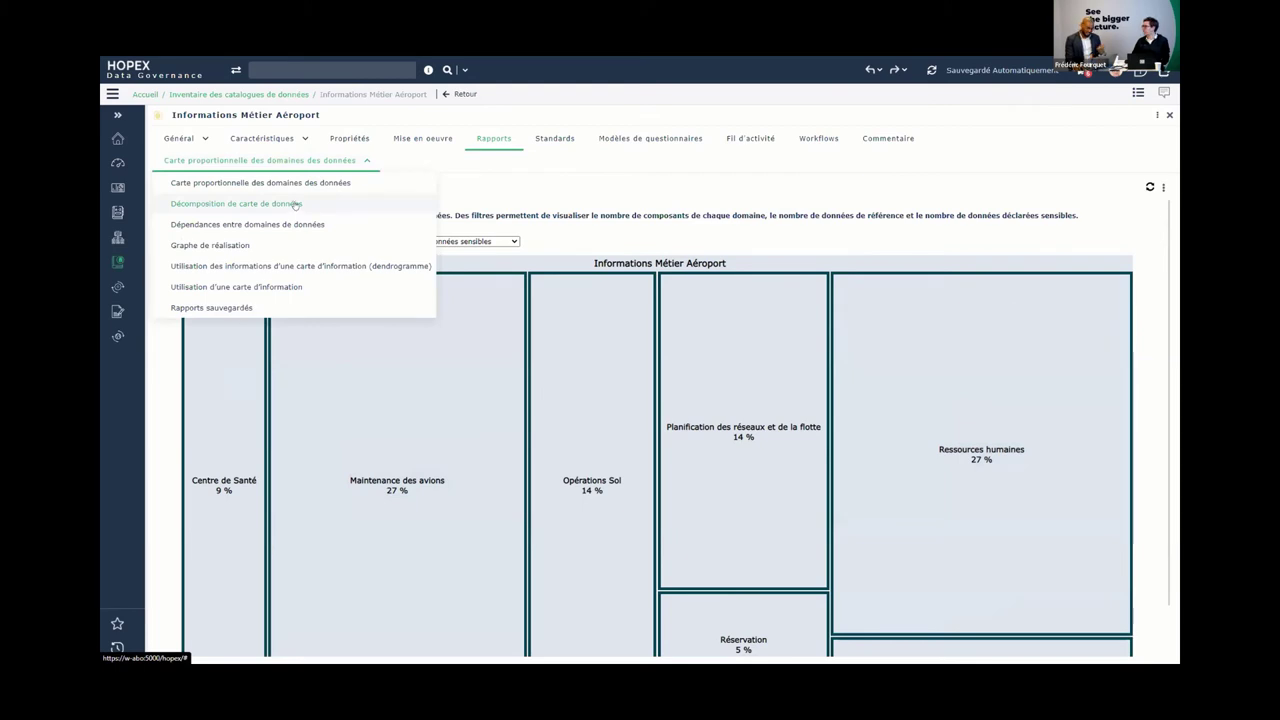
click(297, 203)
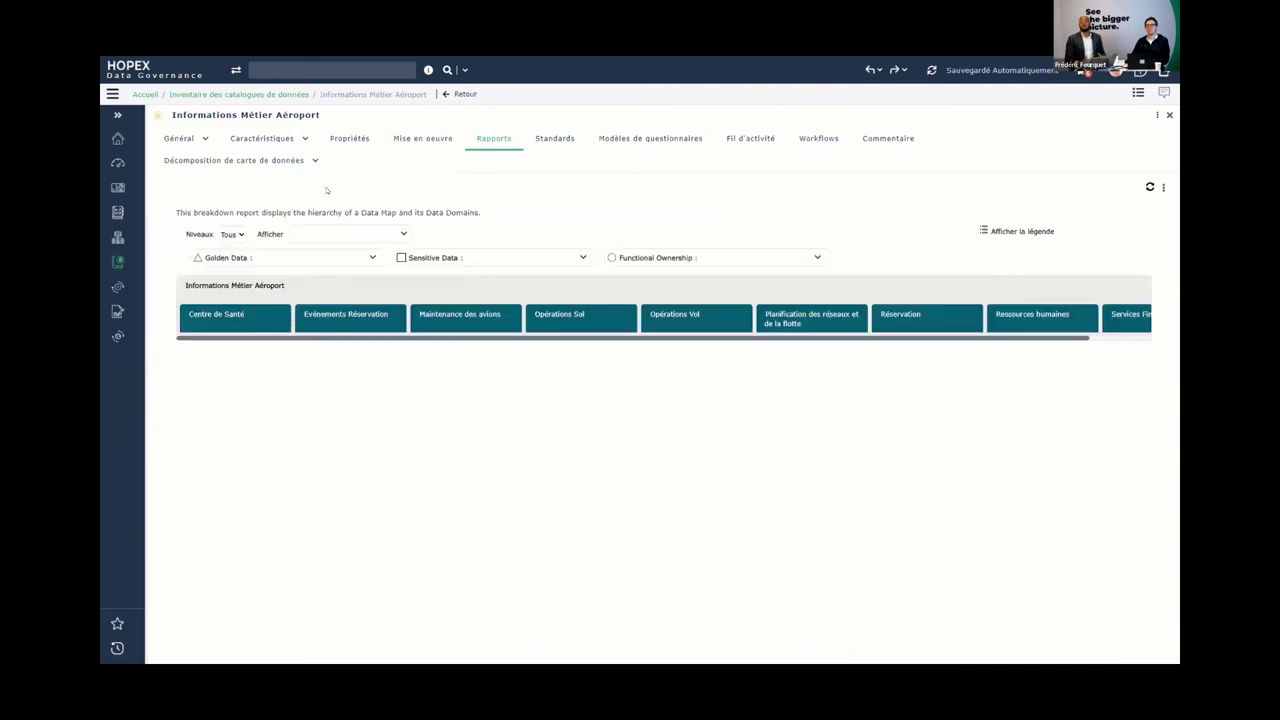
click(402, 234)
click(373, 264)
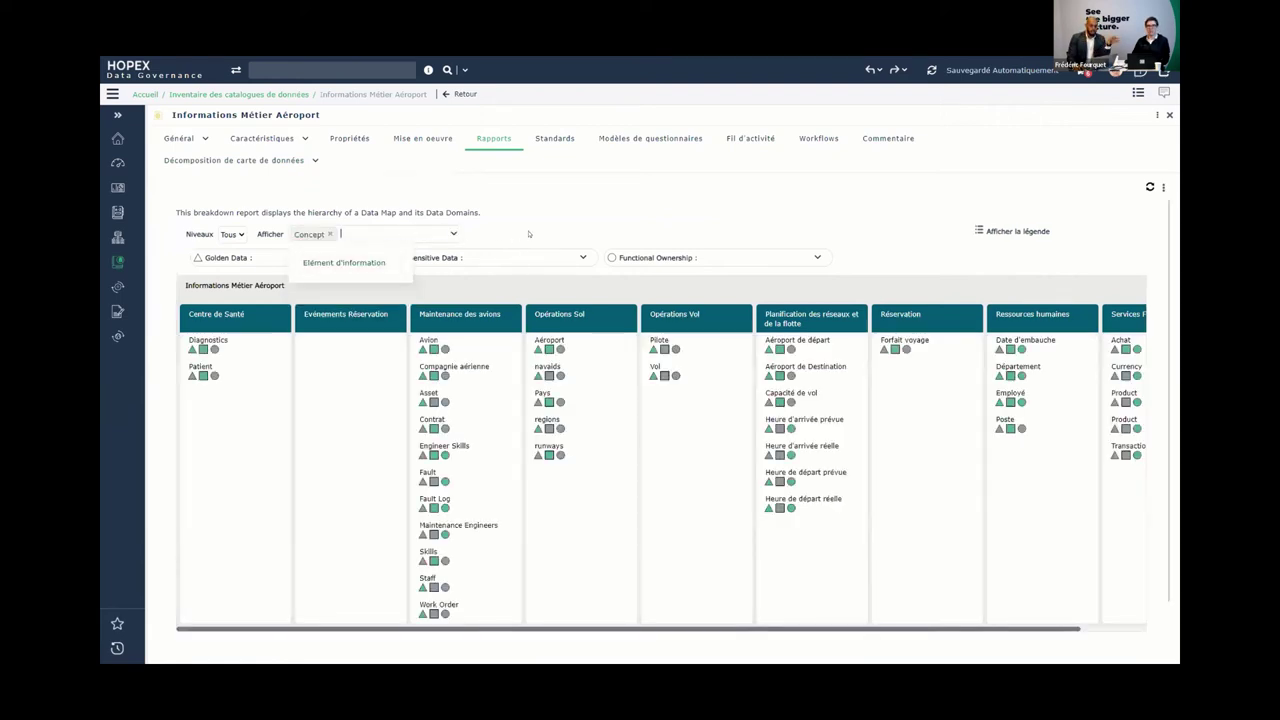
Filter the data map breakdown report to concepts with Sensitive Data set to Oui and Golden Data set to Oui.
click(575, 259)
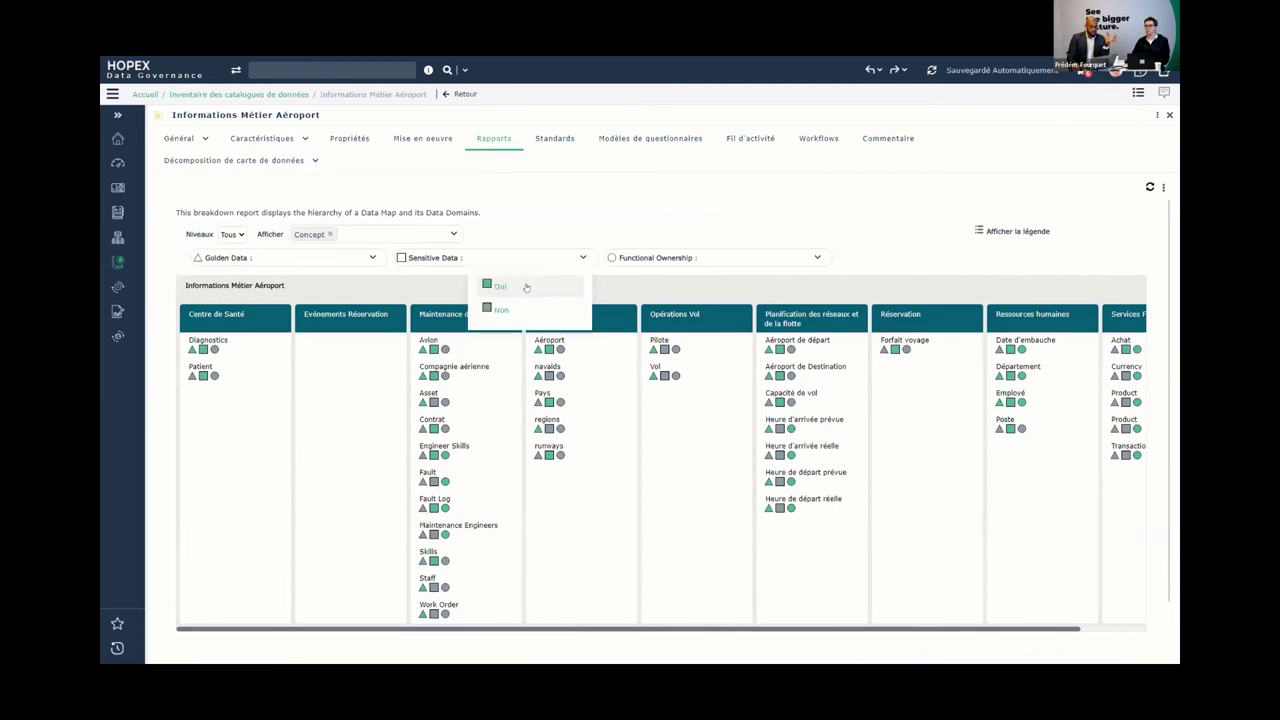
click(500, 284)
click(557, 218)
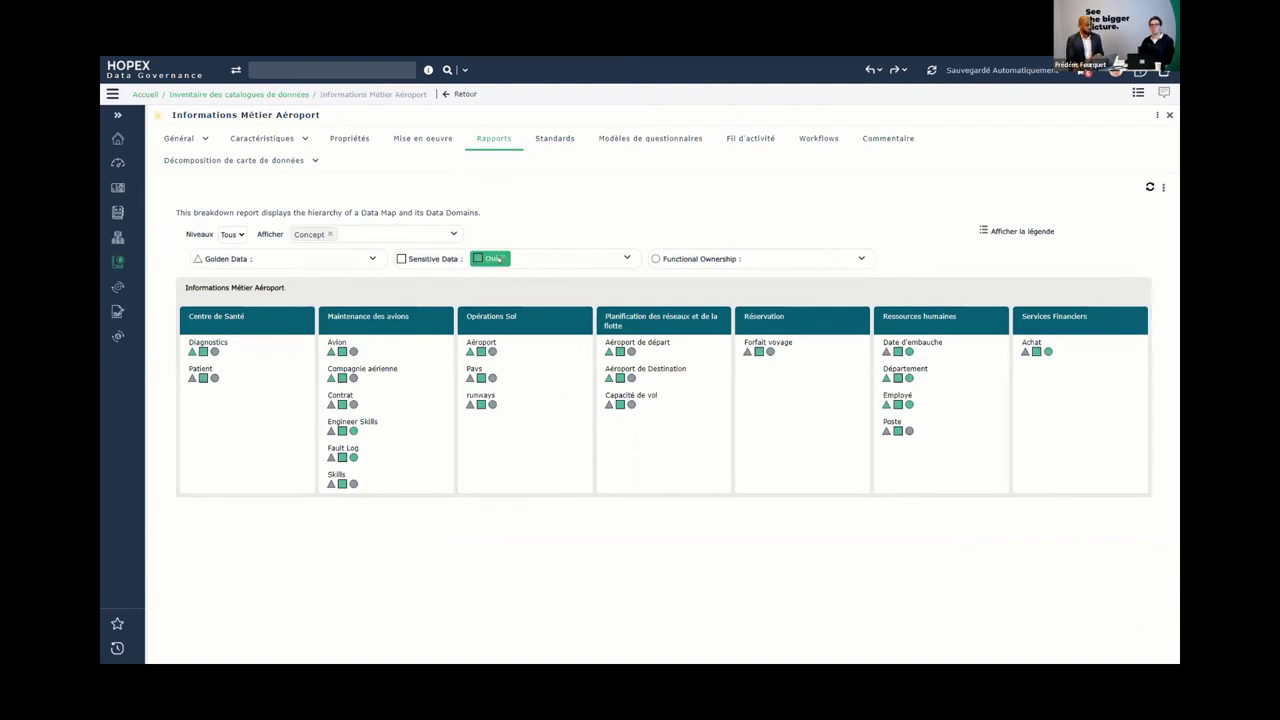
click(372, 261)
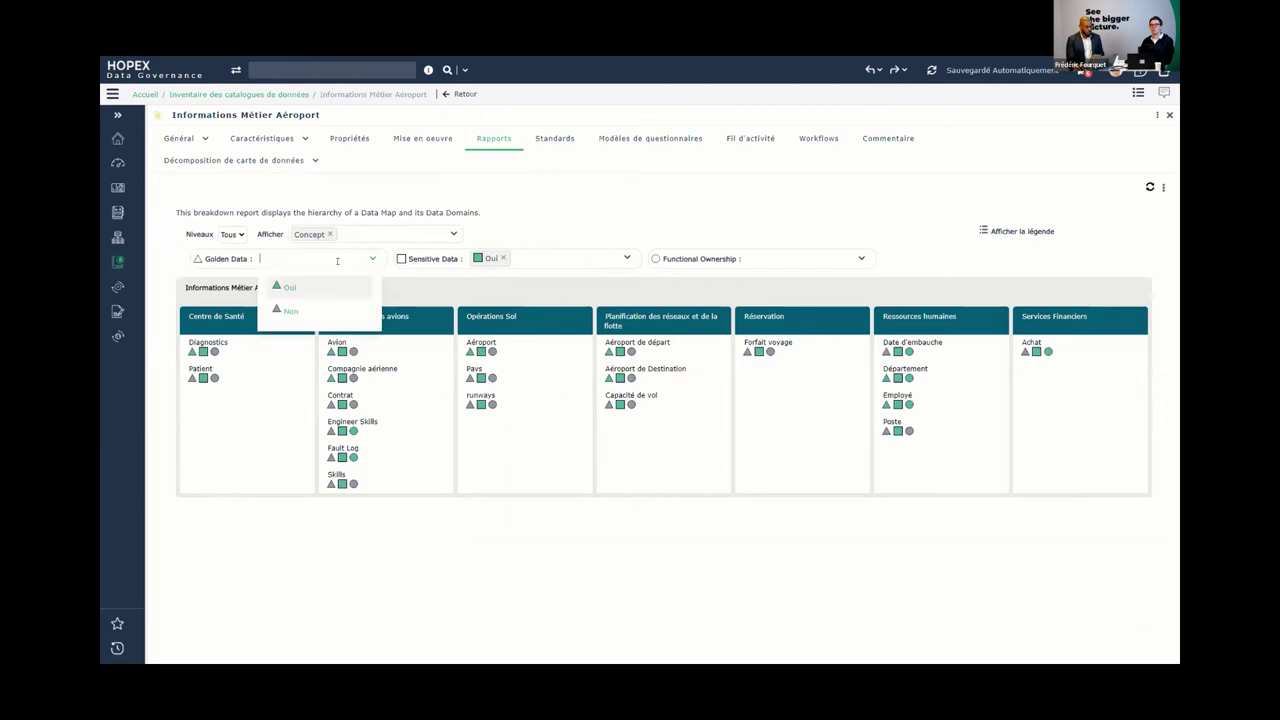
click(288, 287)
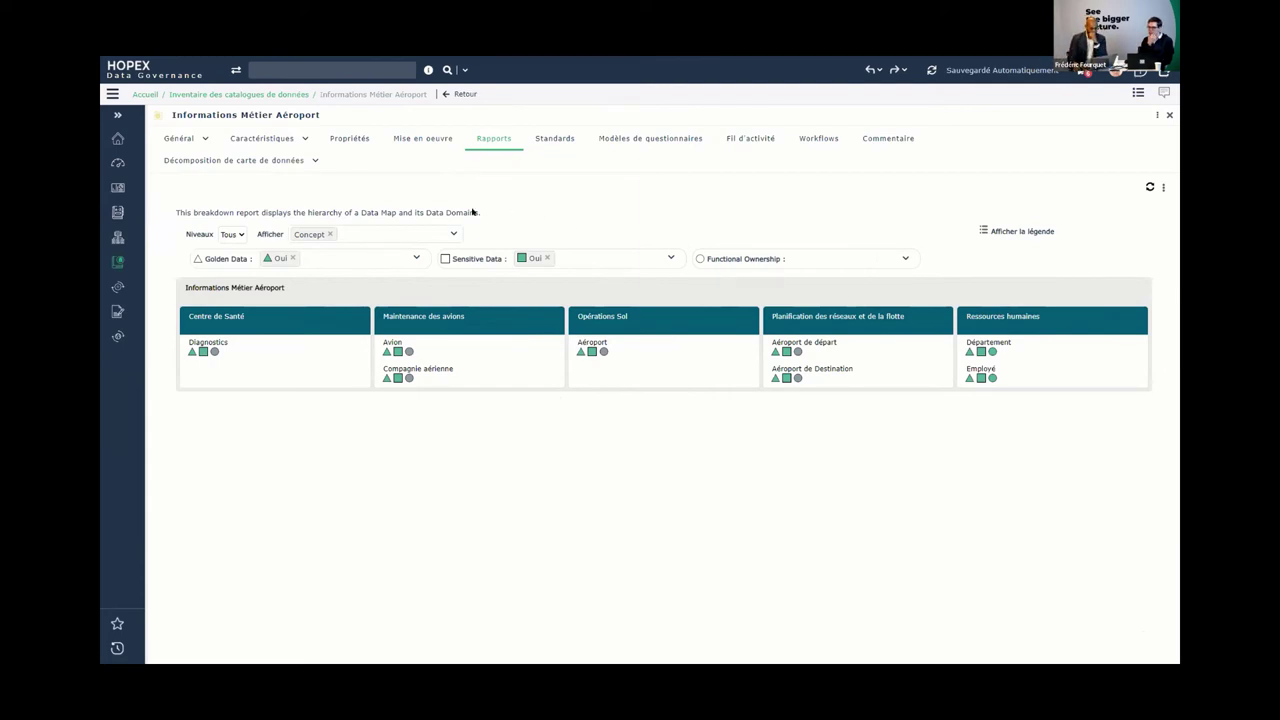
Switch to the Dépendances entre domaines de données report and inspect the connections between the data domains.
click(285, 162)
click(255, 225)
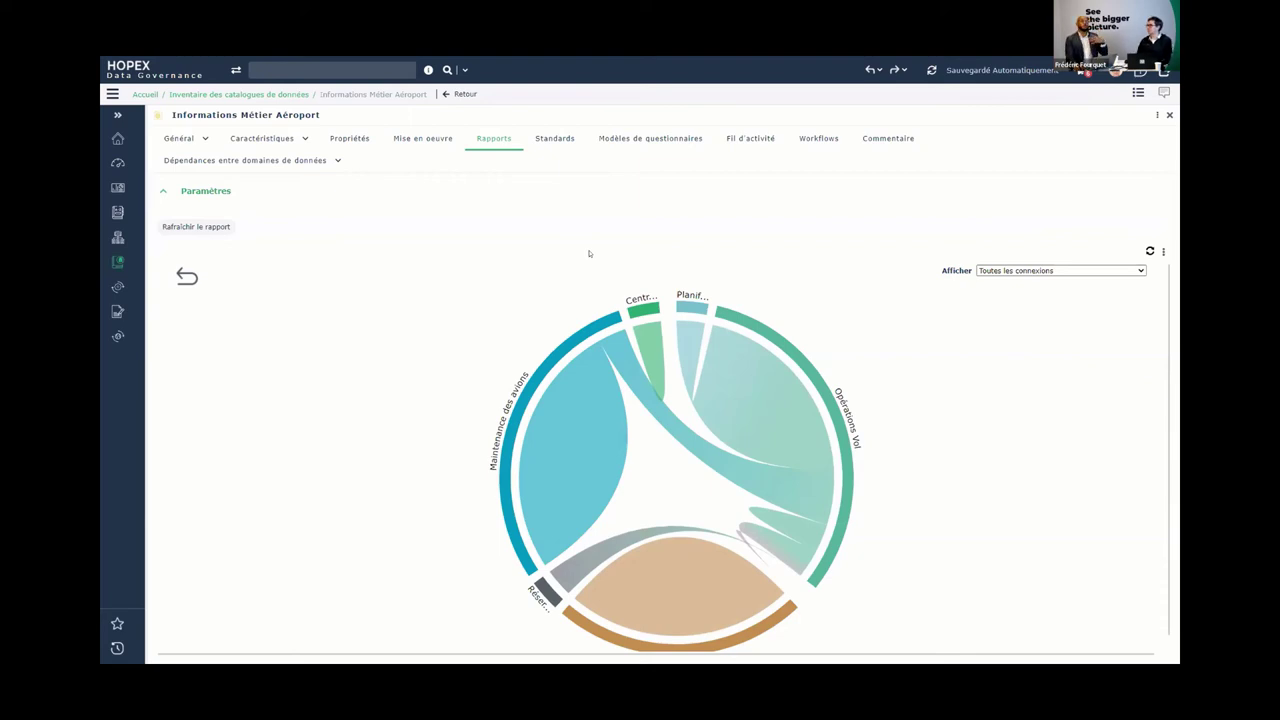
mouse_move(117, 212)
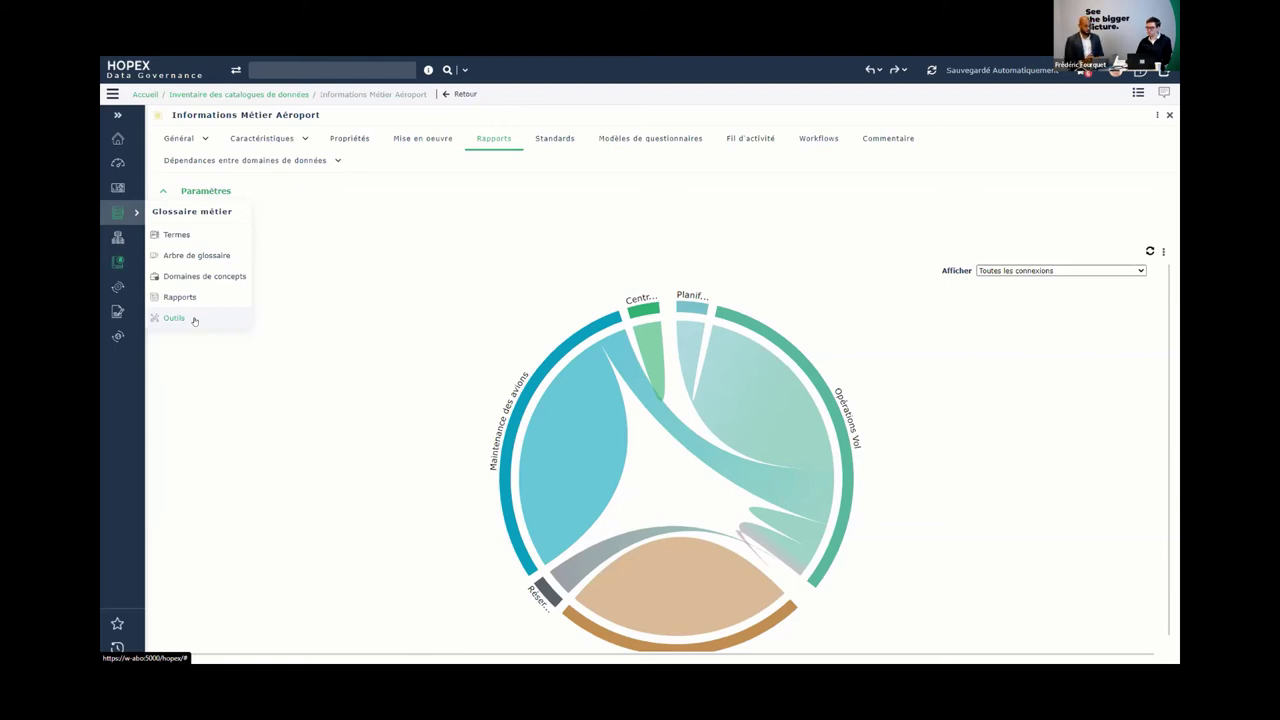
click(194, 319)
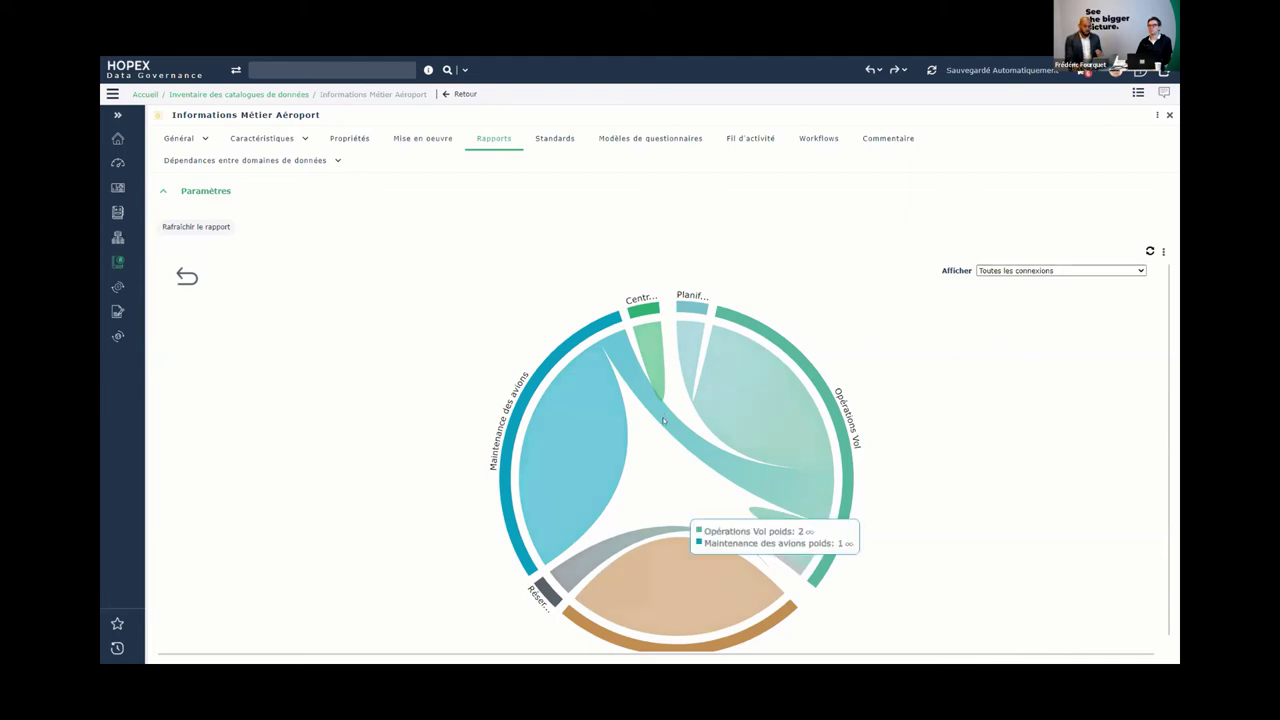
mouse_move(748, 404)
mouse_move(704, 459)
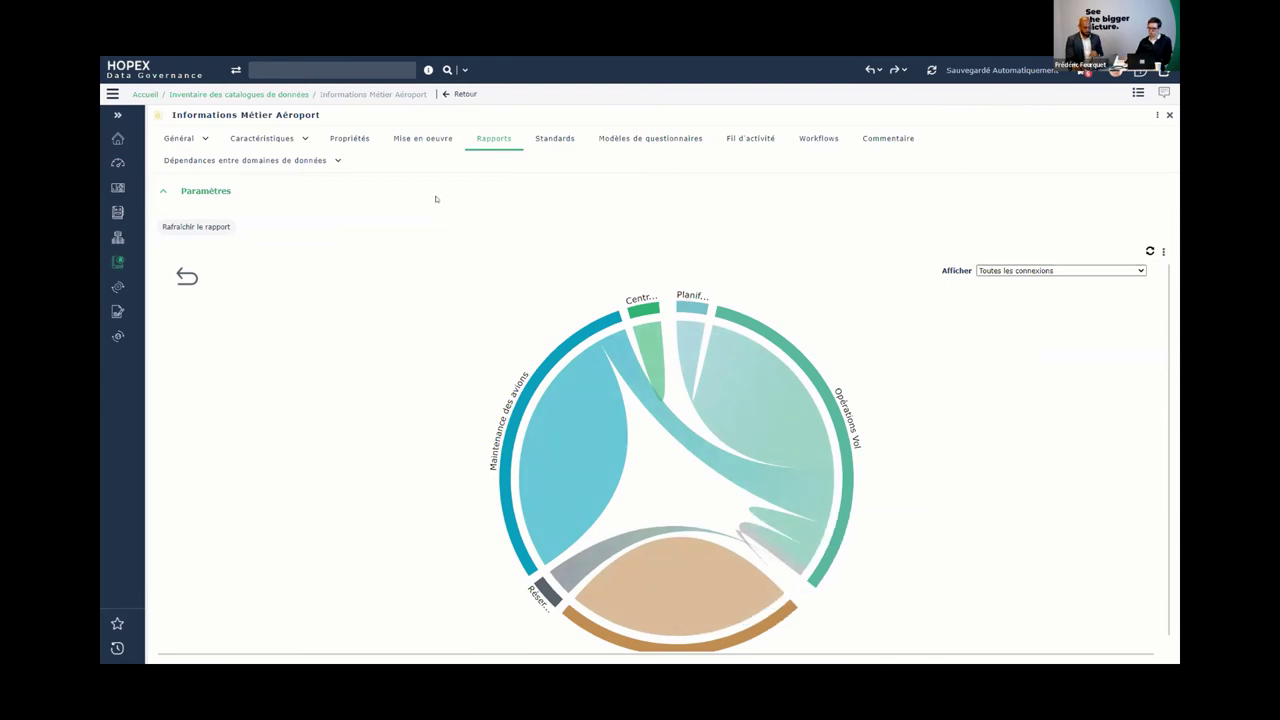
Return to the data catalog inventory and preview the Informations Métier Aéroport map's diagram at full width.
click(357, 95)
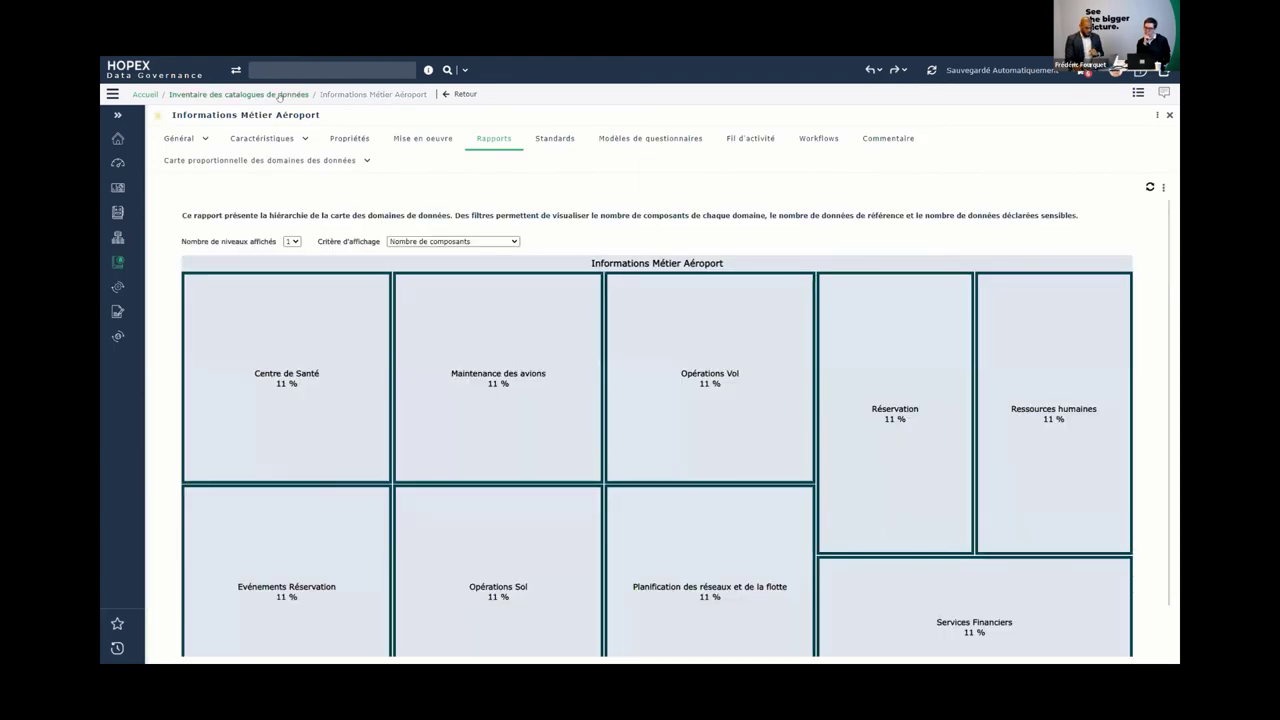
click(280, 95)
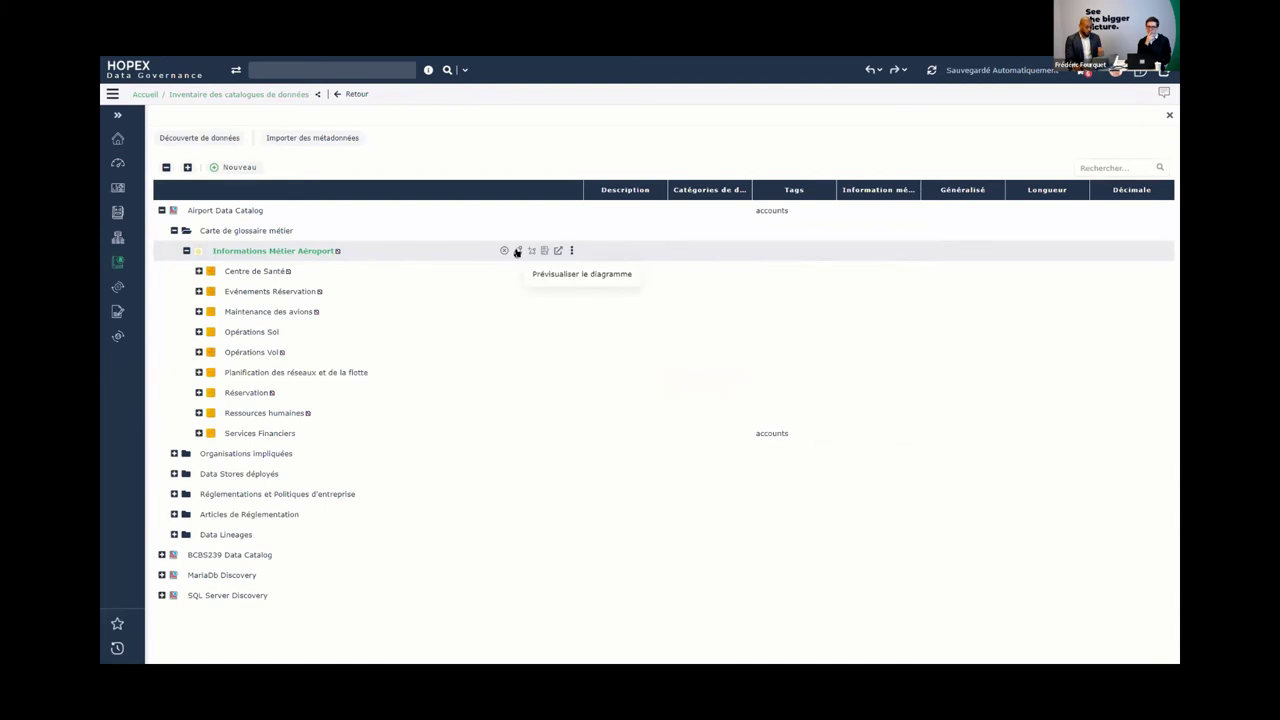
click(517, 251)
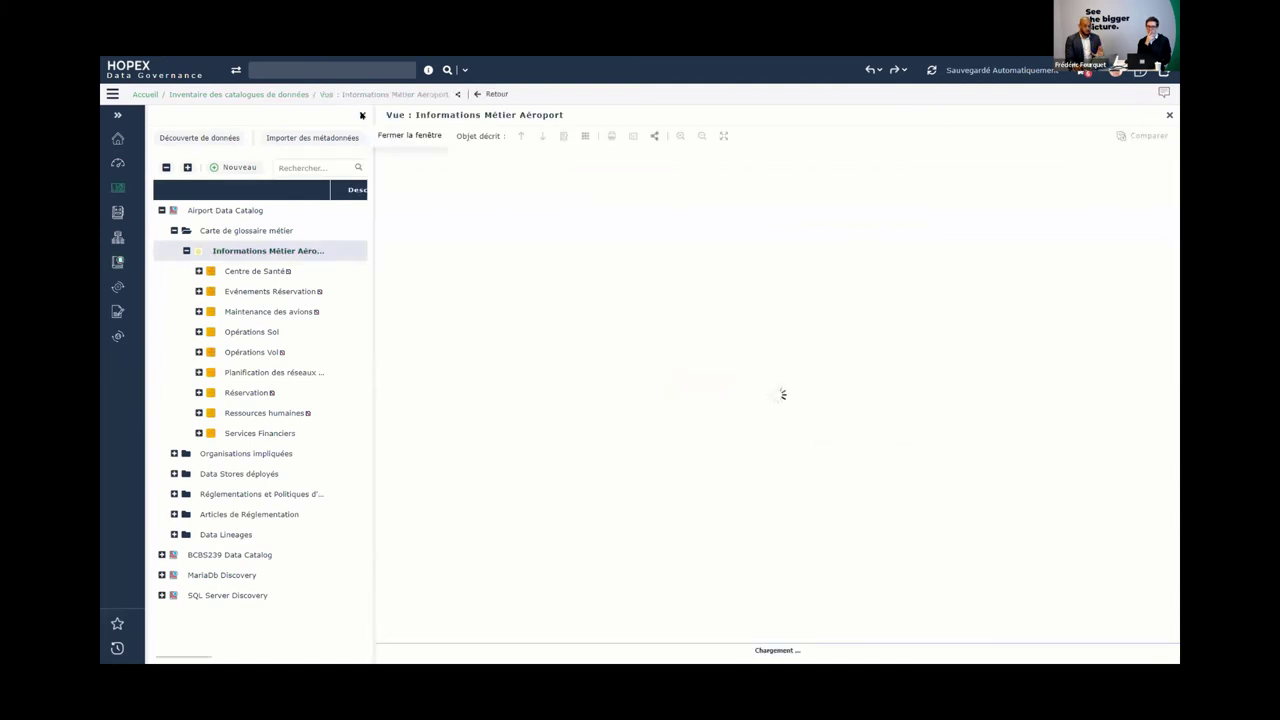
click(362, 115)
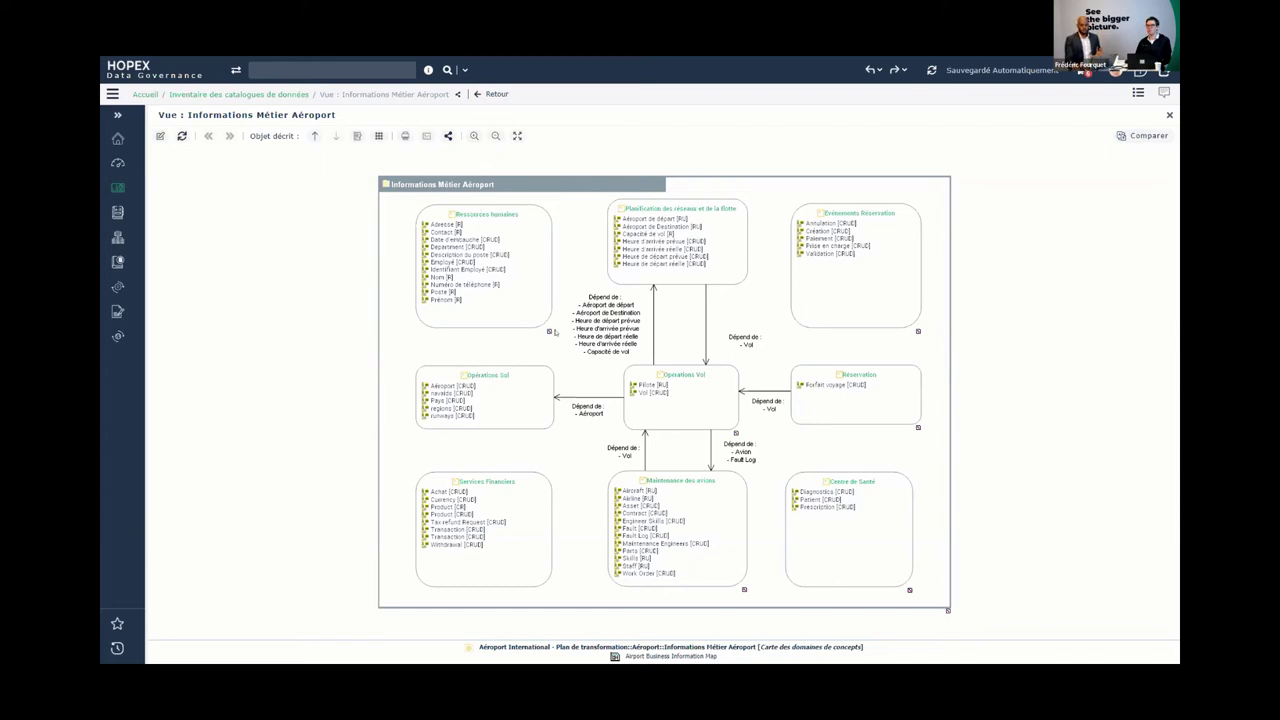
Examine the concepts and access rights of the Ressources humaines domain in the map, and open that domain's concept diagram.
scroll(552, 338, up, 1)
scroll(543, 343, up, 5)
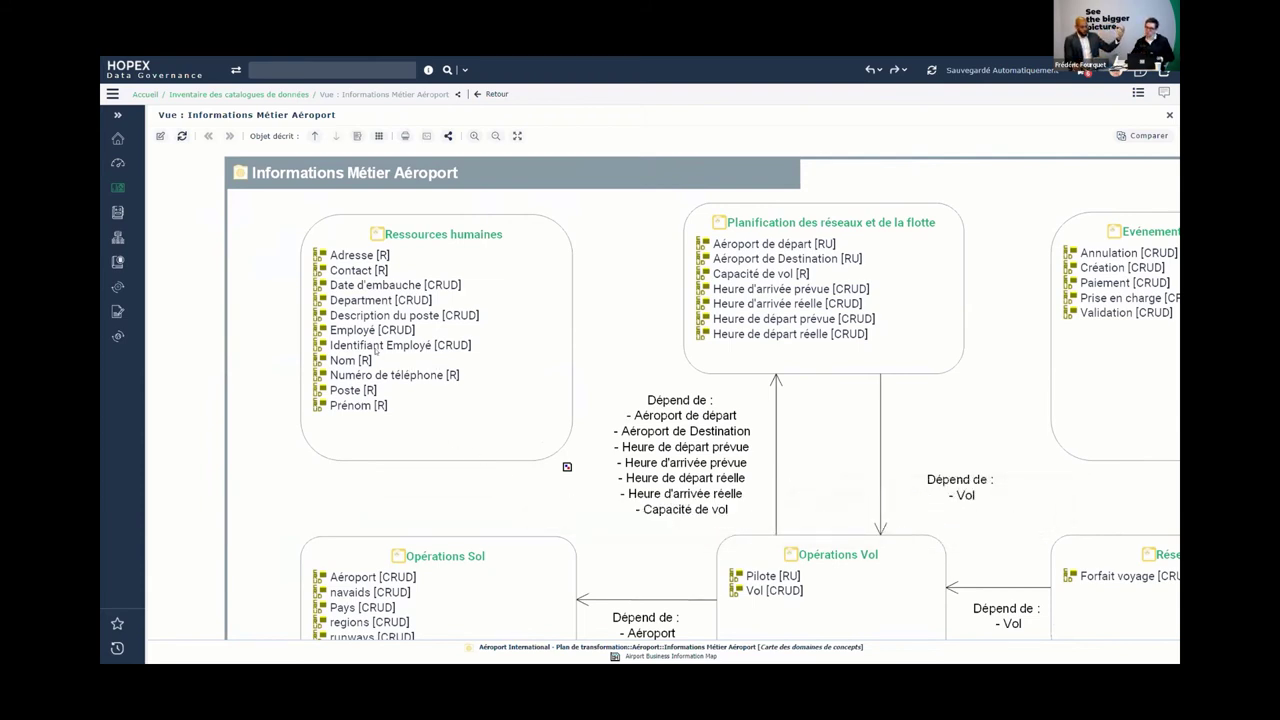
click(430, 413)
scroll(436, 430, up, 1)
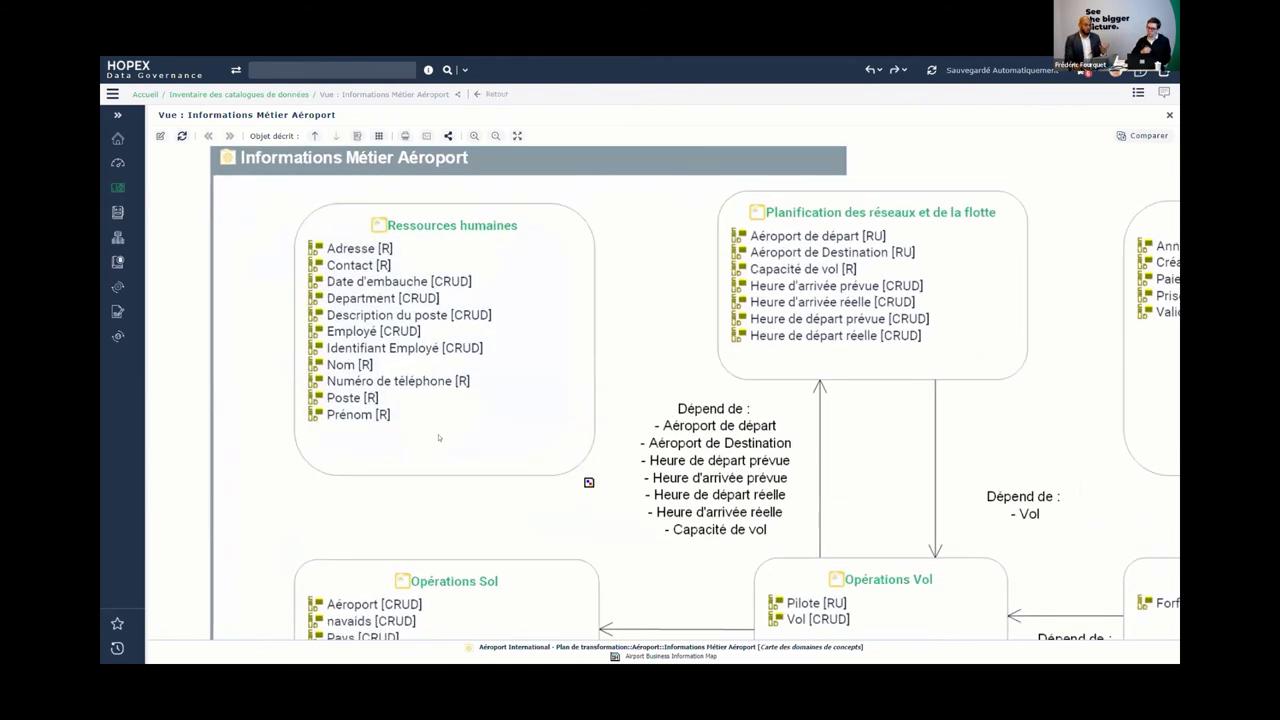
scroll(440, 437, up, 5)
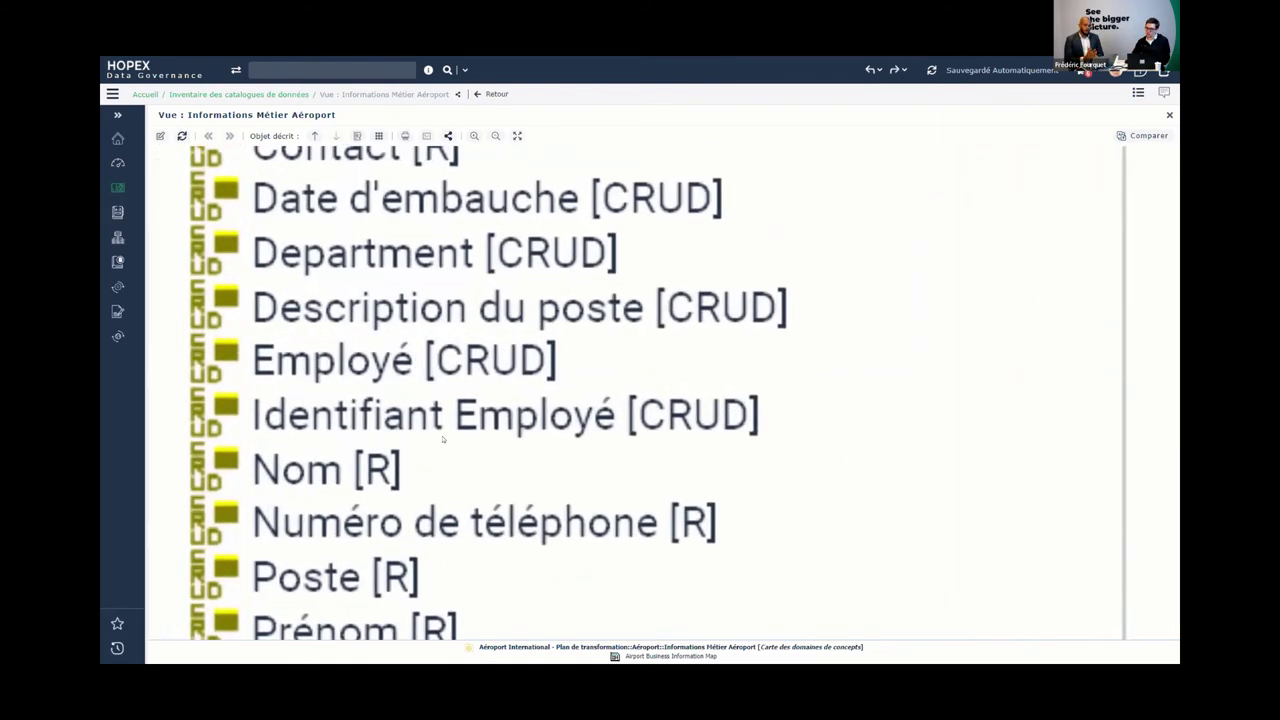
scroll(443, 438, up, 2)
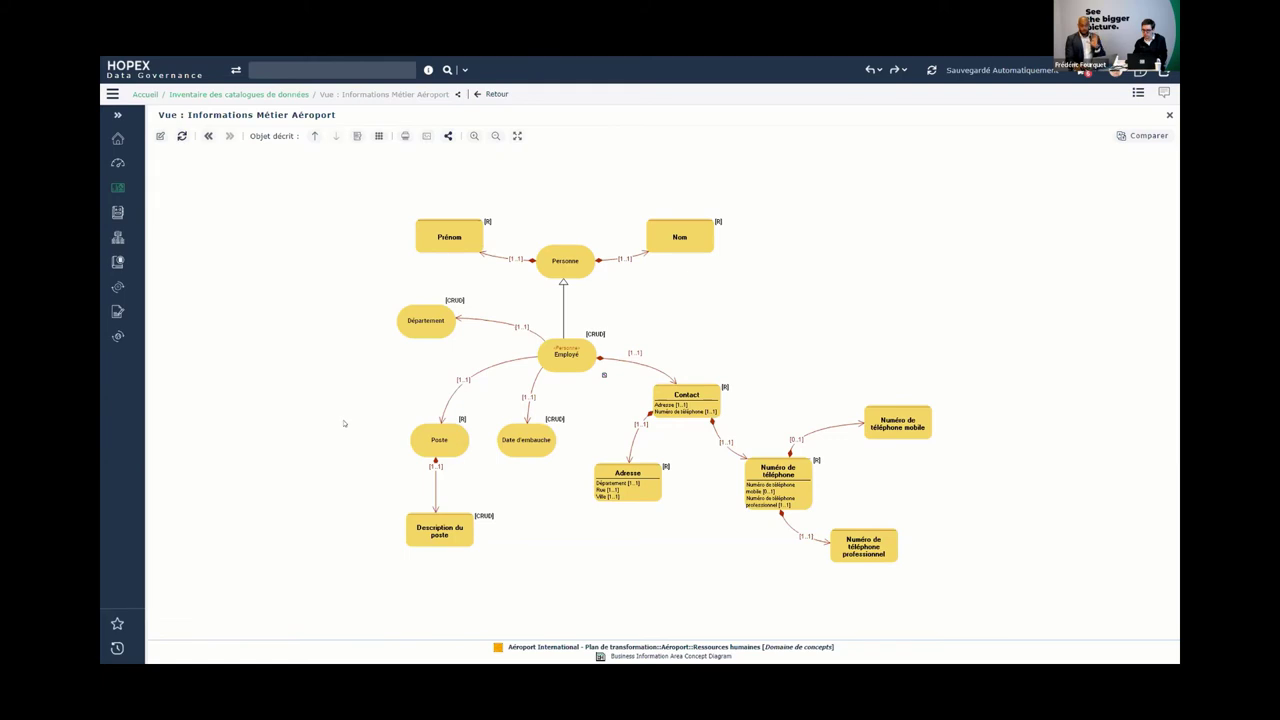
Examine how Employé relates to Personne, Contact and Adresse, and open the Employé concept's structure diagram to review its components.
scroll(344, 424, up, 3)
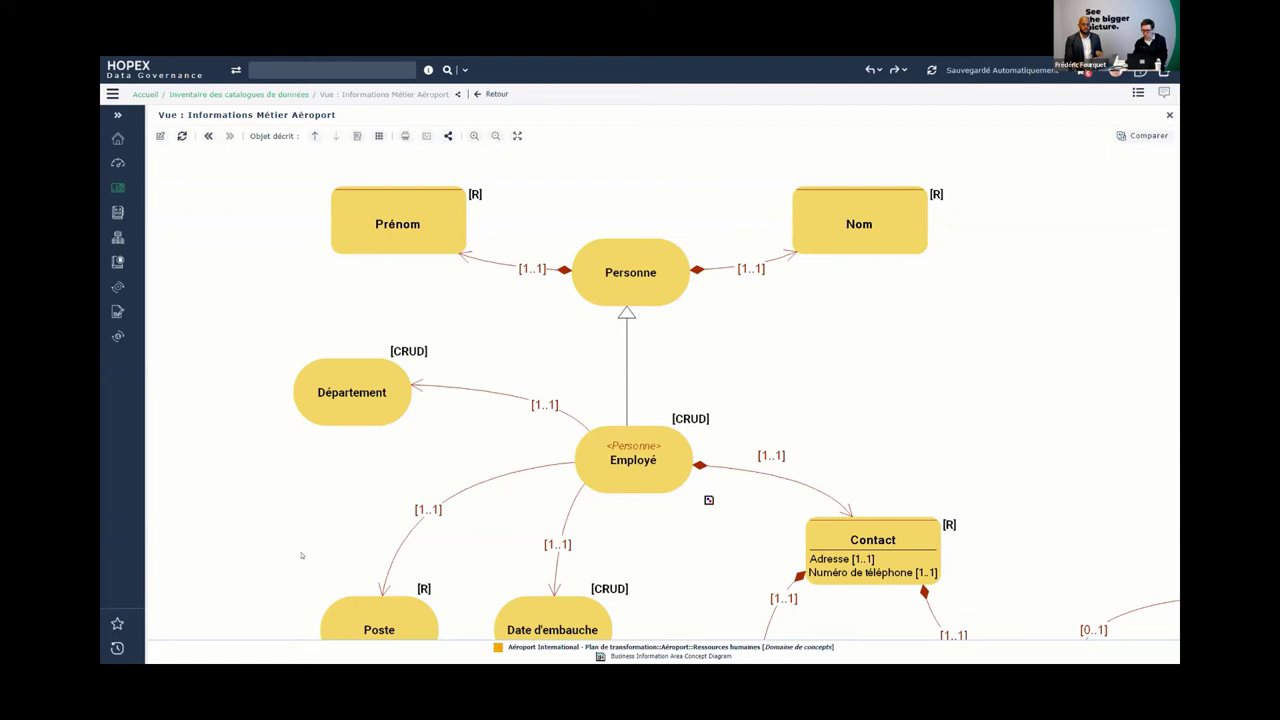
scroll(777, 380, down, 1)
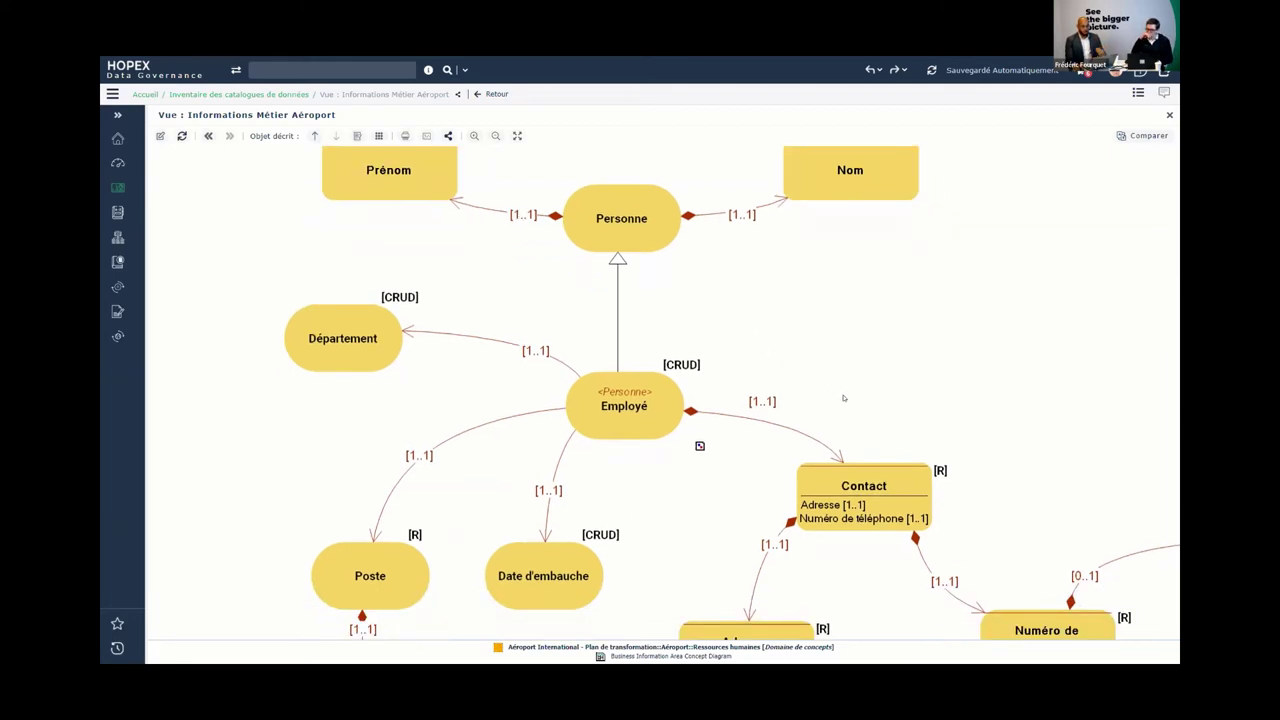
scroll(843, 400, down, 2)
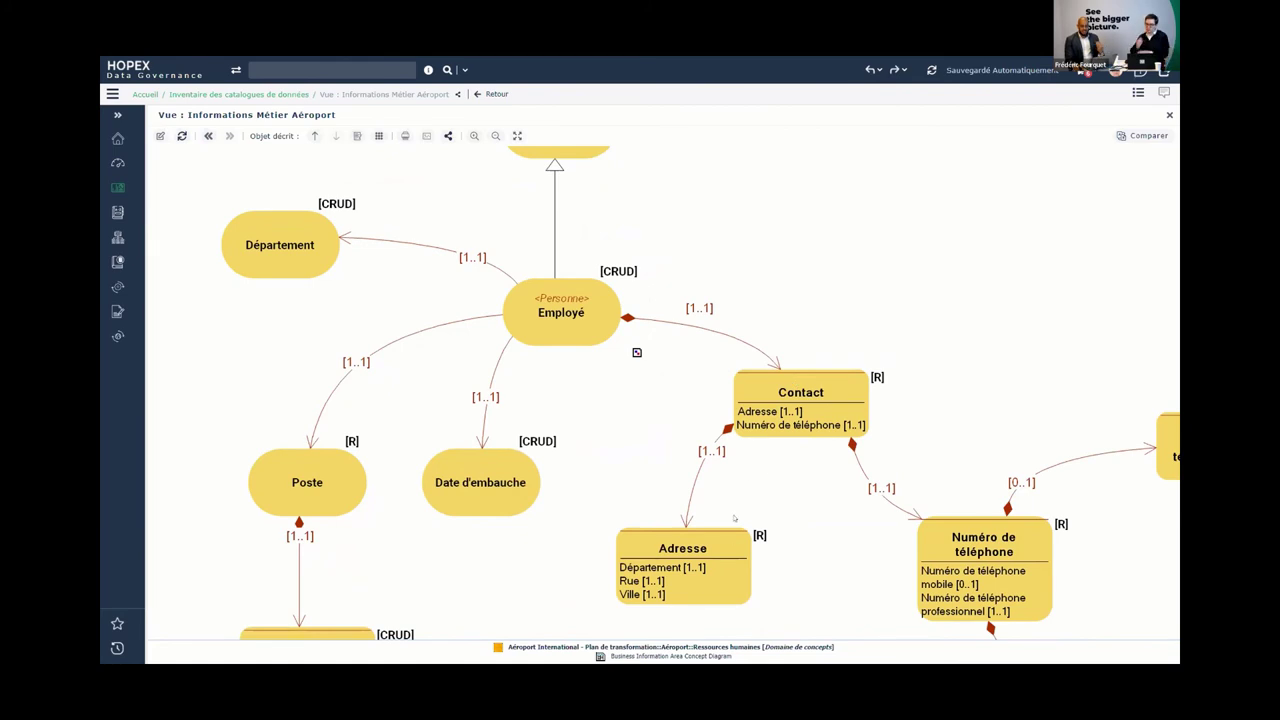
scroll(667, 242, up, 3)
click(616, 485)
click(616, 514)
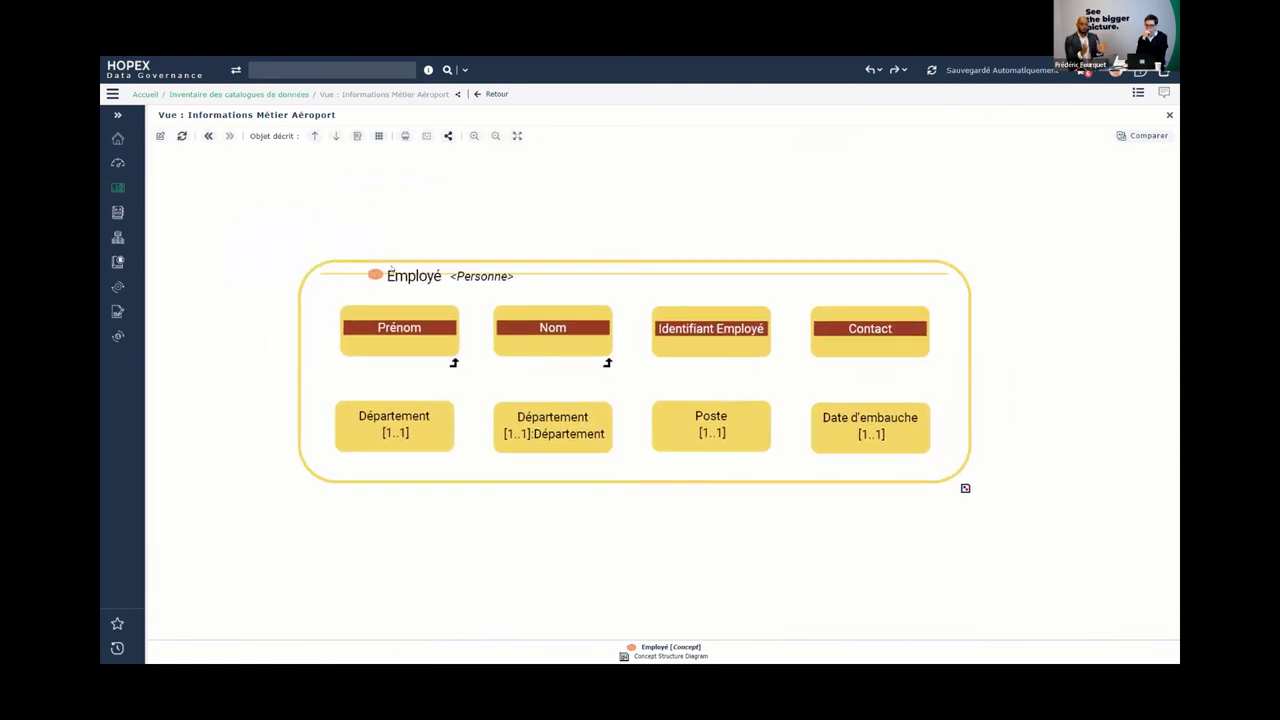
mouse_move(390, 268)
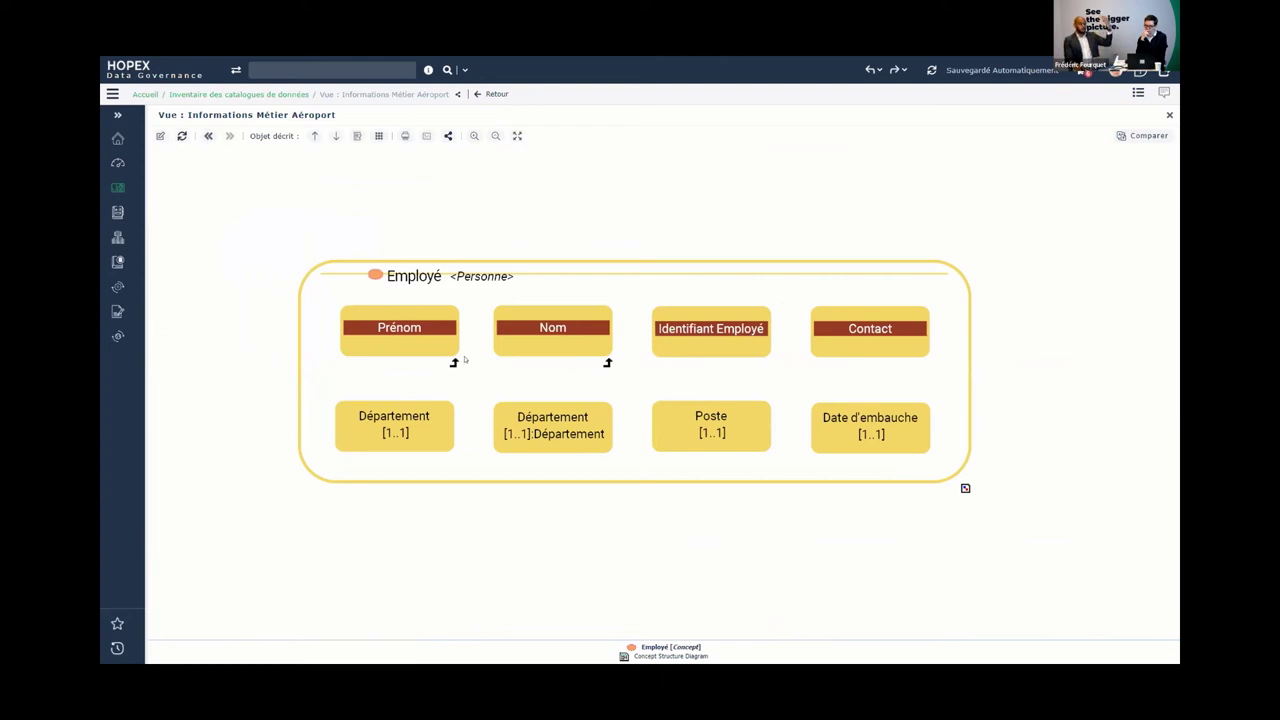
mouse_move(464, 359)
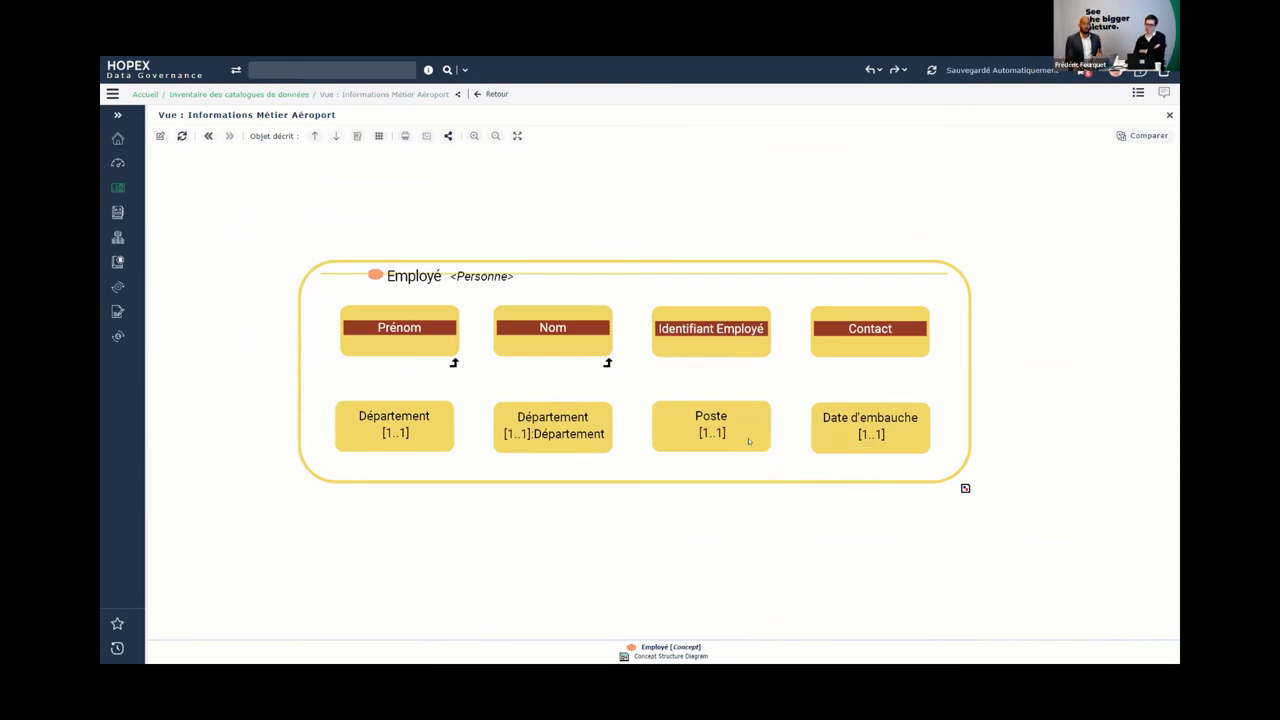
Open the Employé concept's properties and display its characteristics to review the description, designated terms and data categories.
click(336, 270)
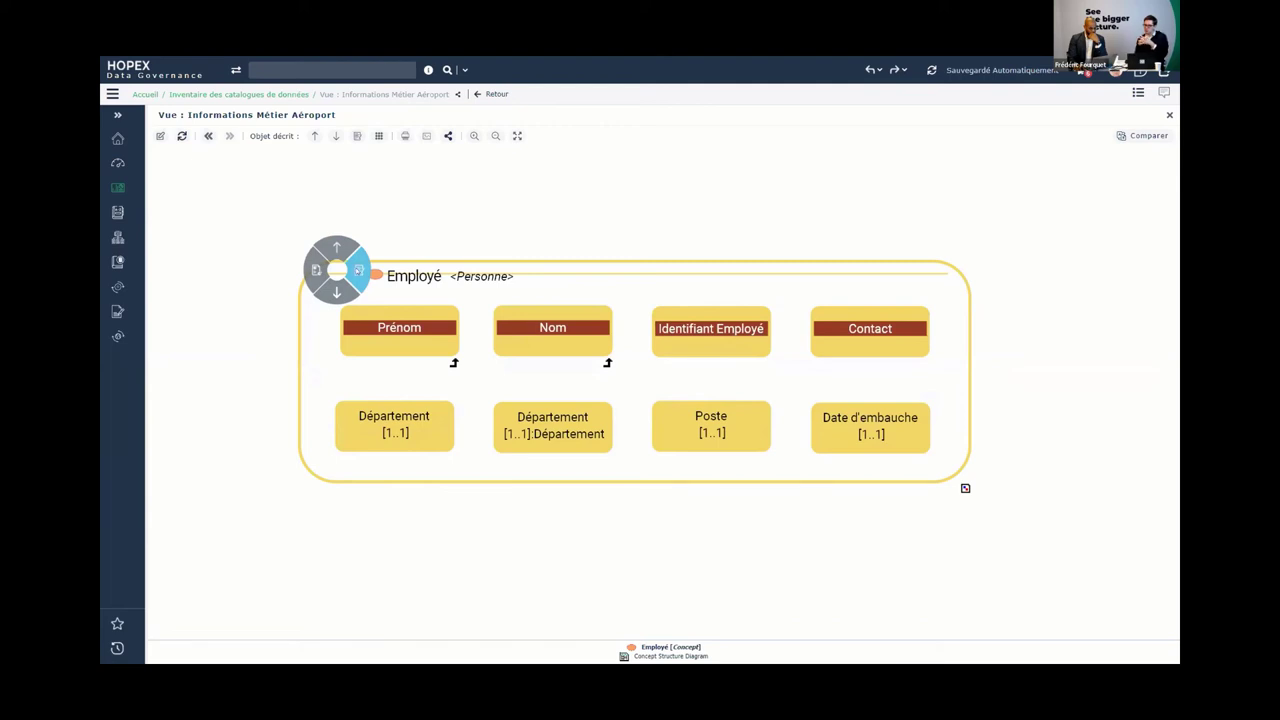
click(358, 269)
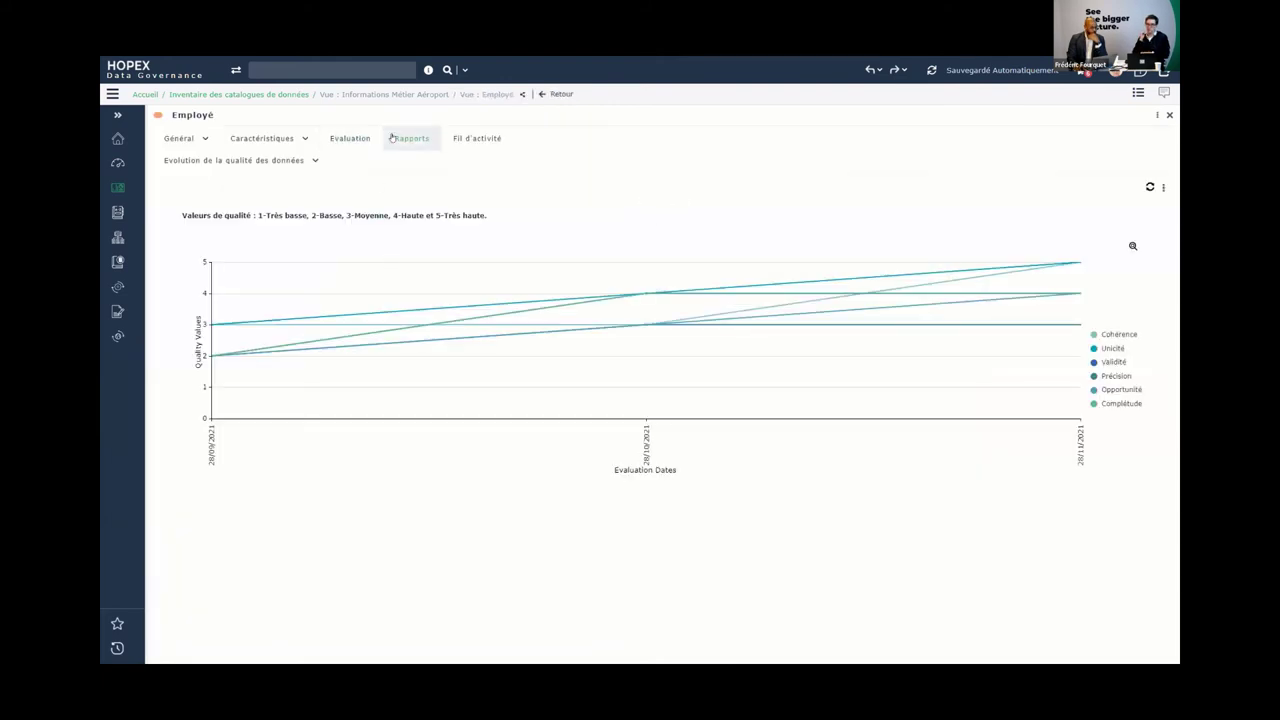
click(181, 139)
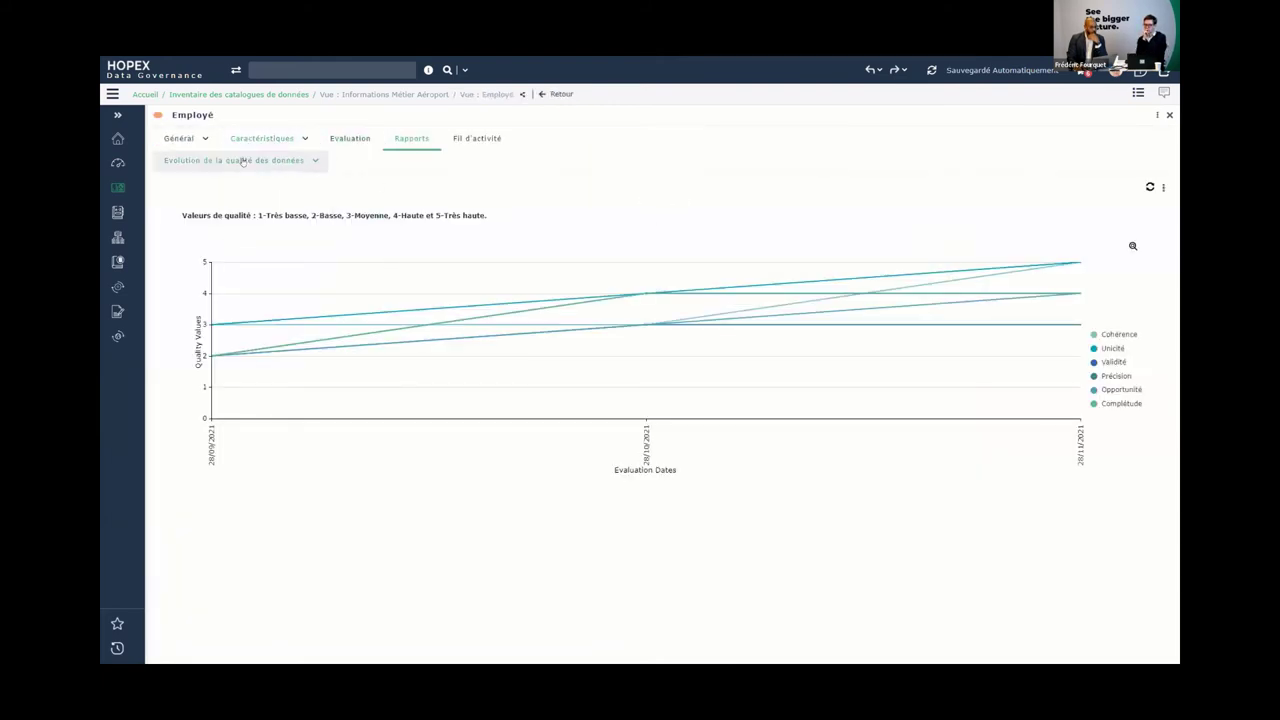
click(262, 138)
click(255, 166)
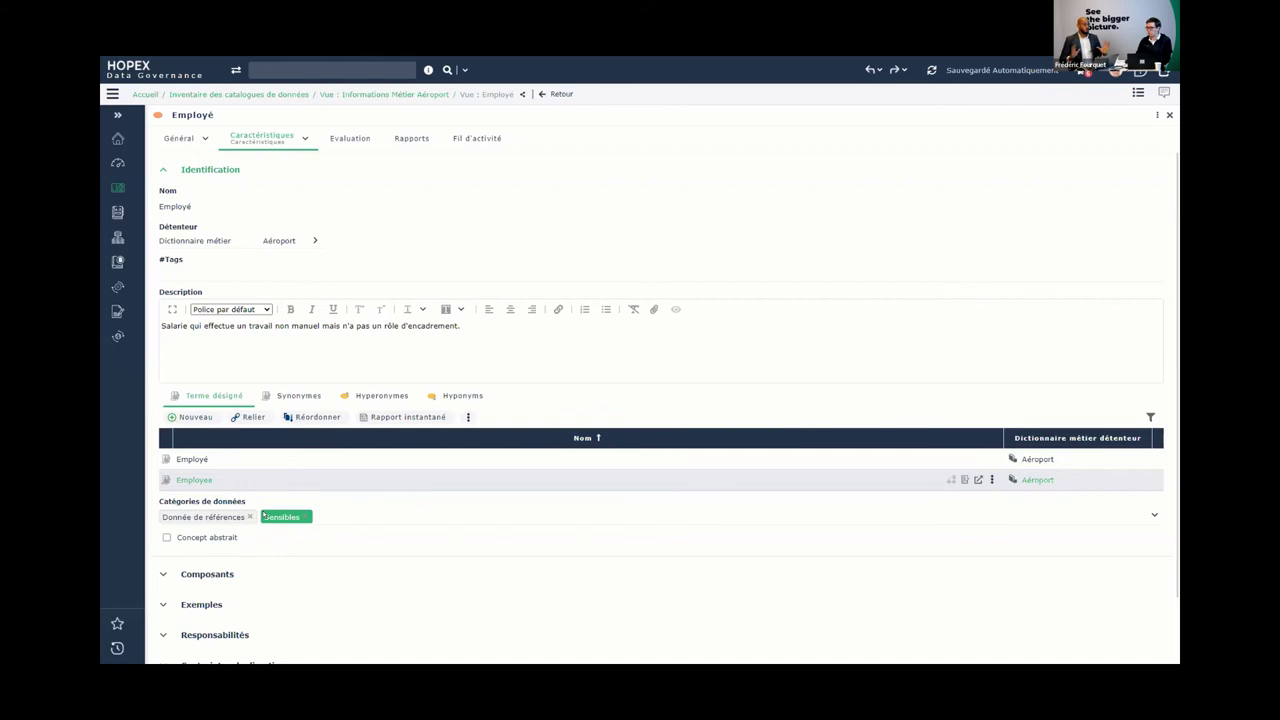
mouse_move(263, 514)
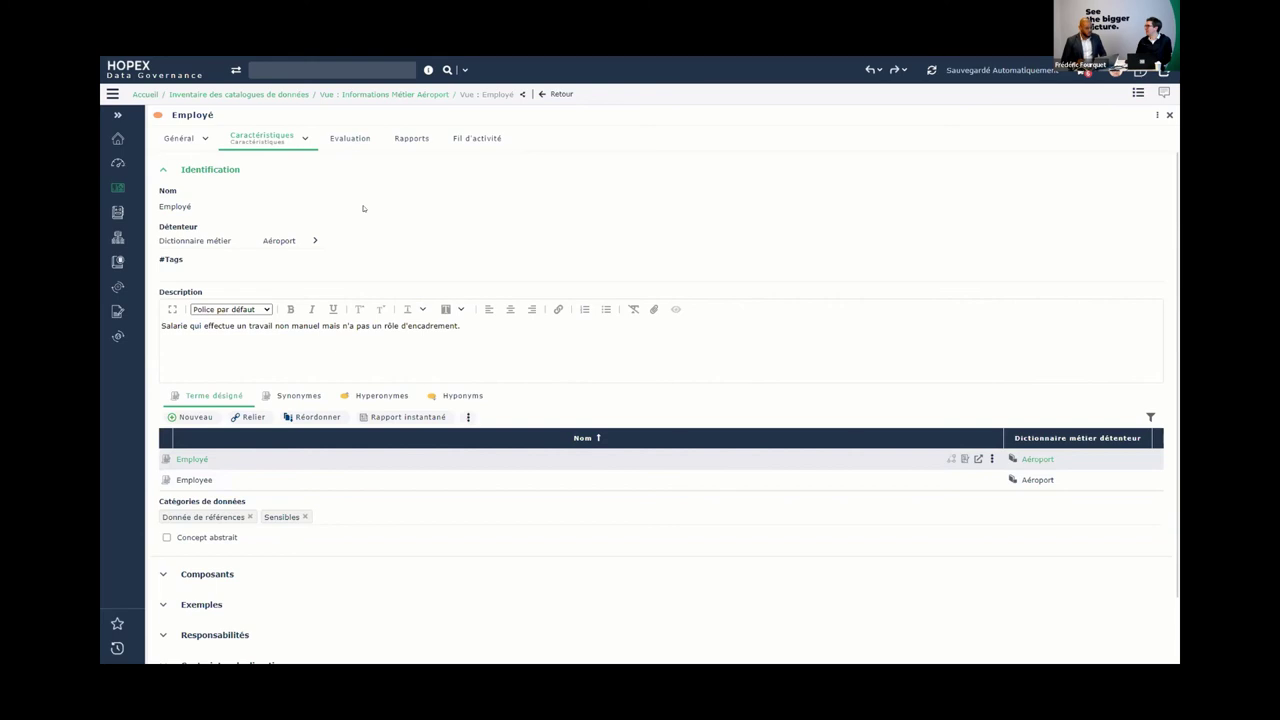
mouse_move(363, 208)
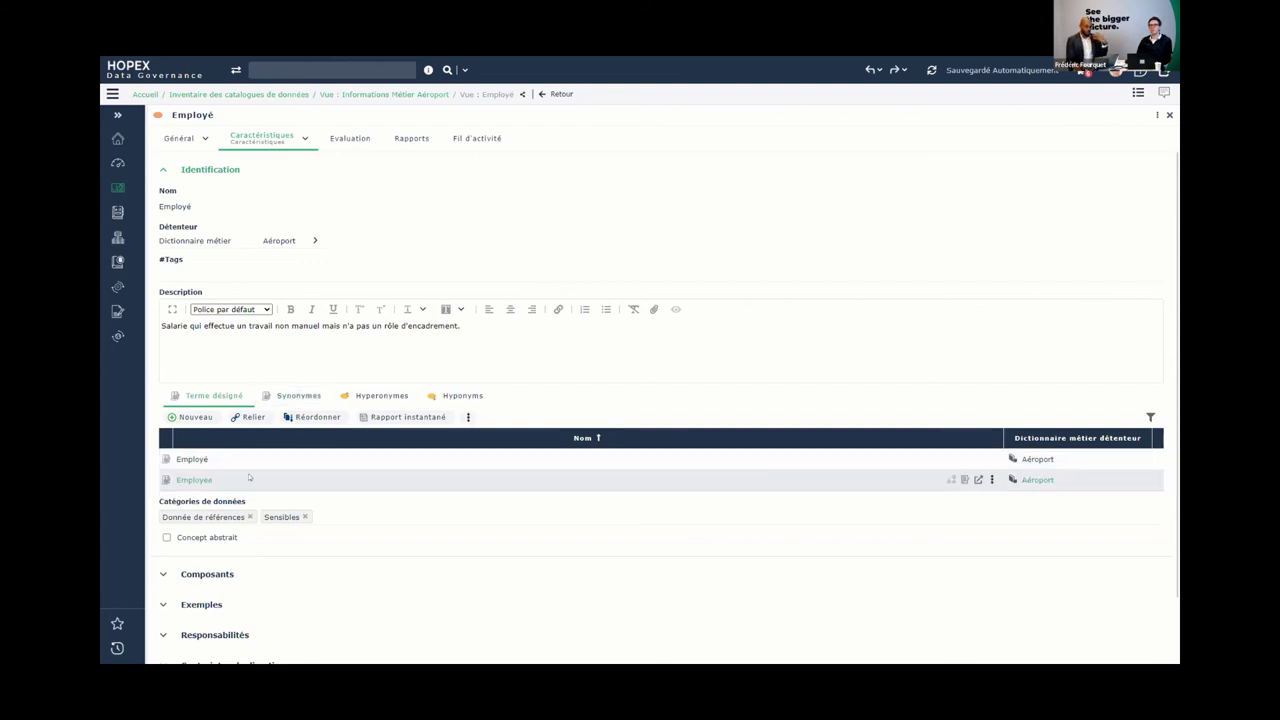
Display the synonyms of the Employé concept.
click(297, 397)
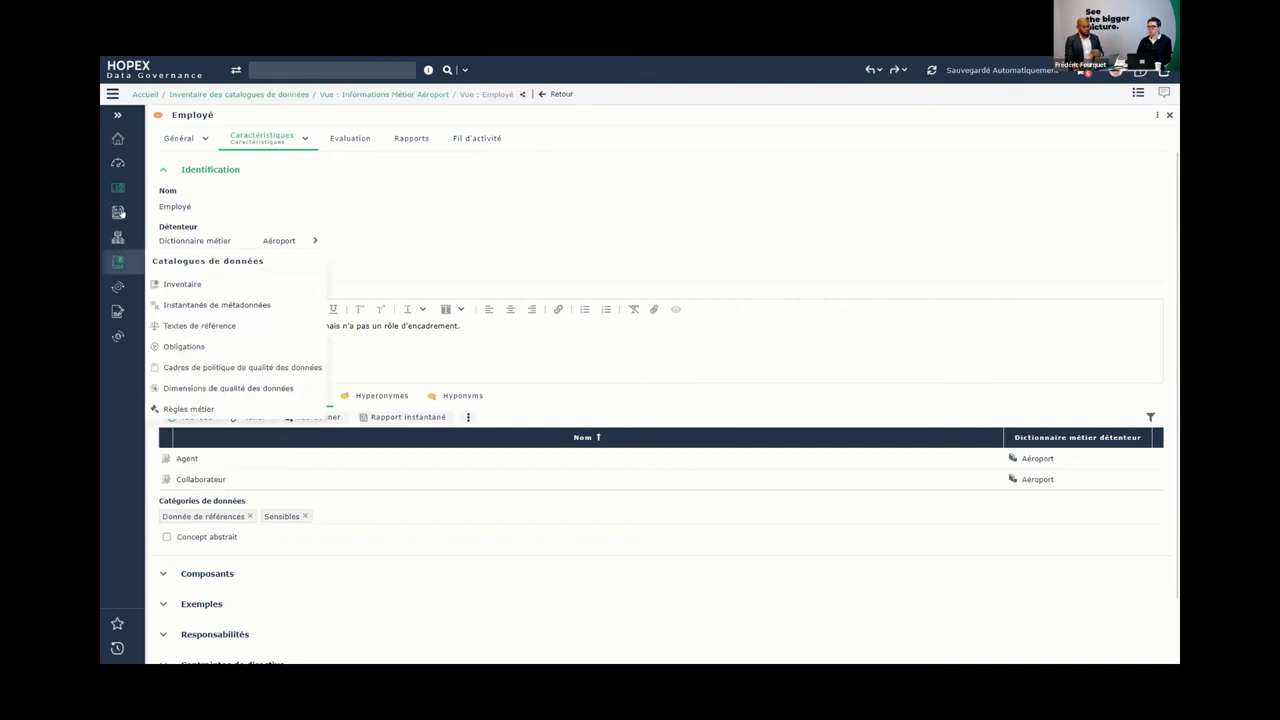
mouse_move(118, 212)
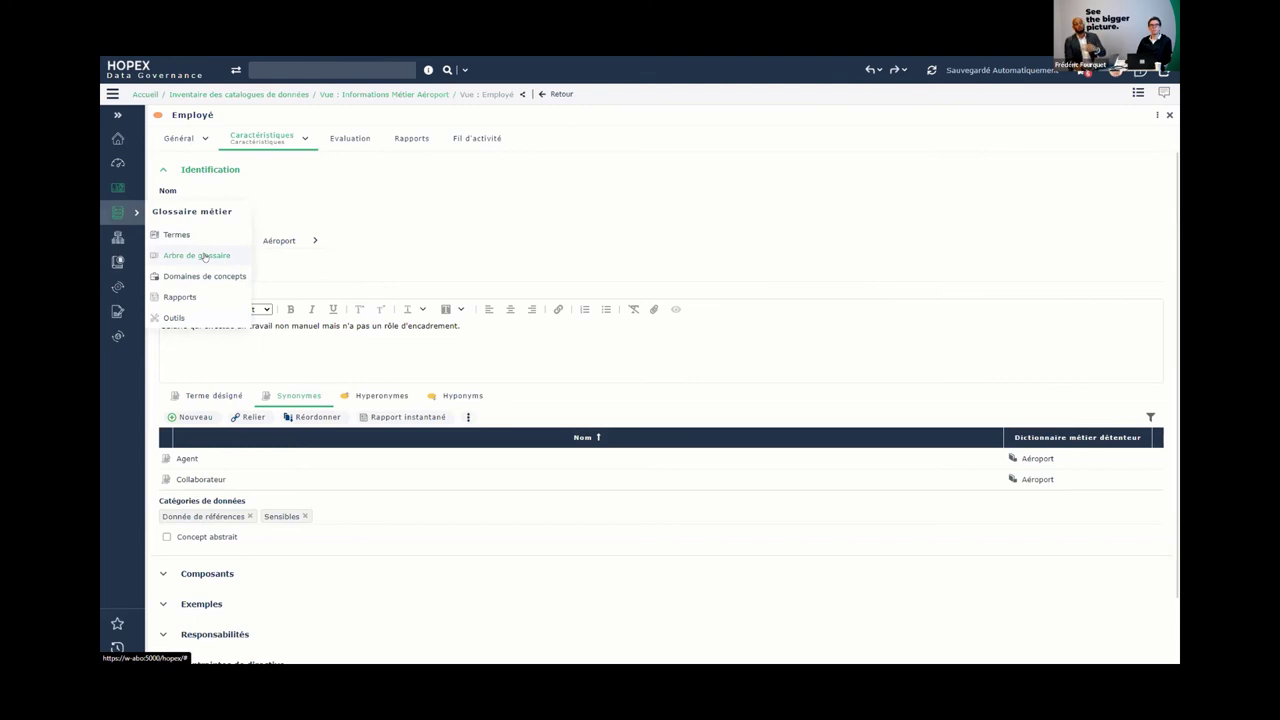
click(503, 344)
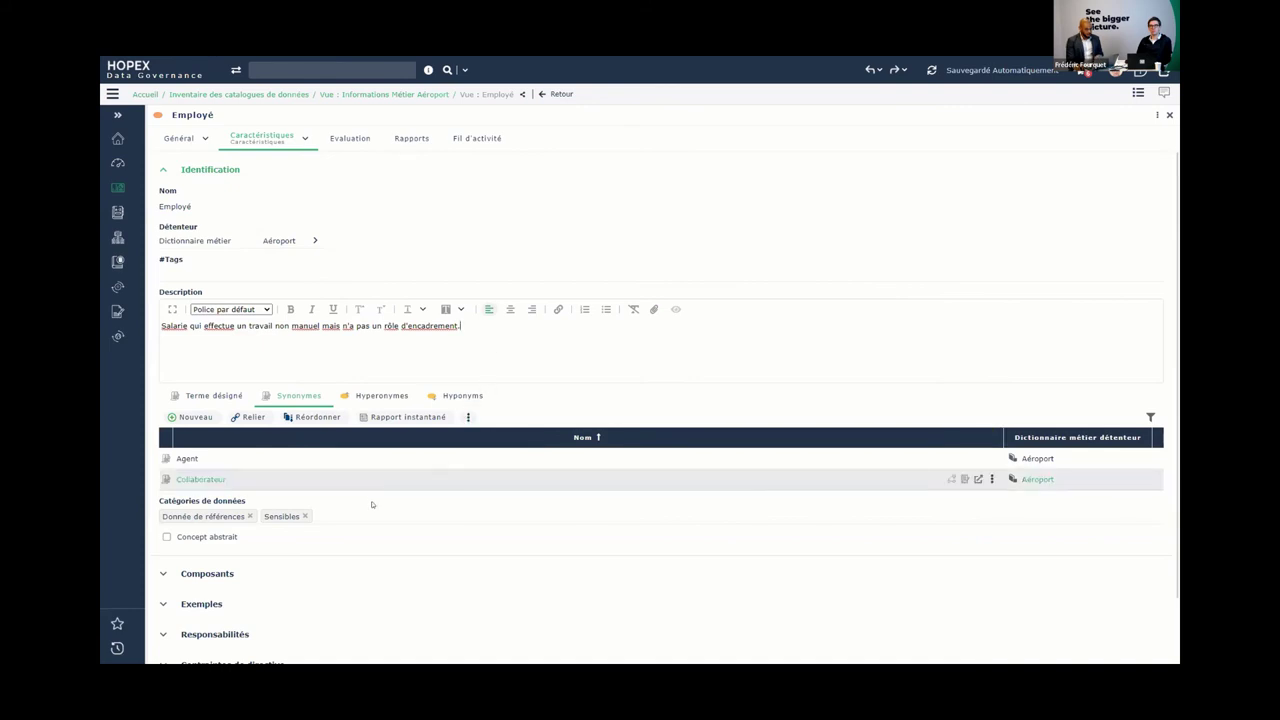
View the Employé concept's Responsabilités section, collapse it, and expand its Contraintes de directive section.
scroll(374, 500, down, 1)
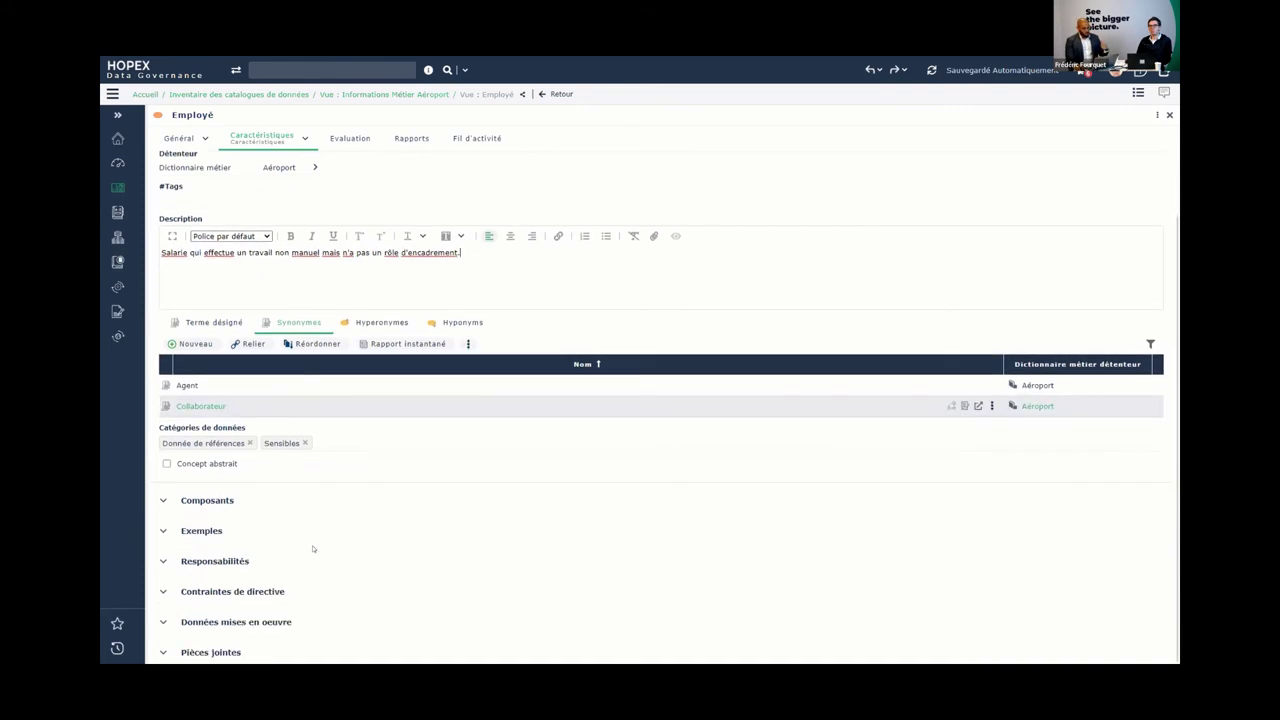
click(166, 561)
scroll(270, 560, down, 2)
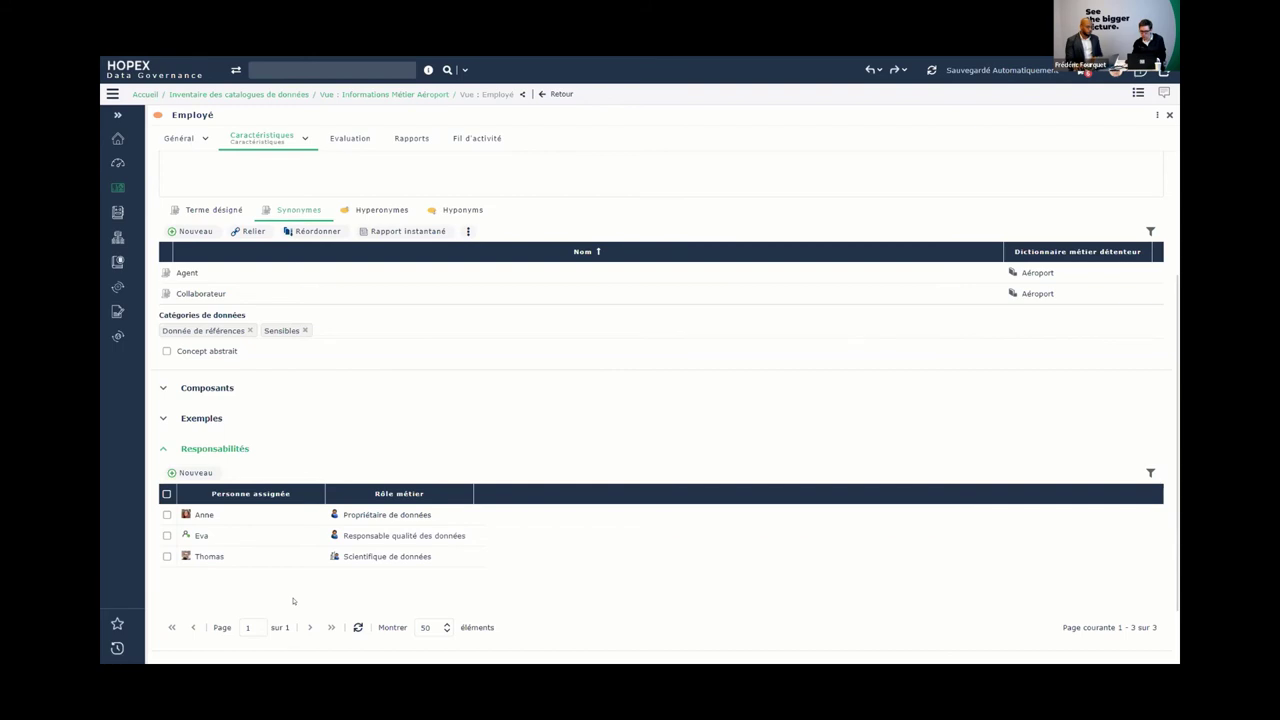
click(162, 448)
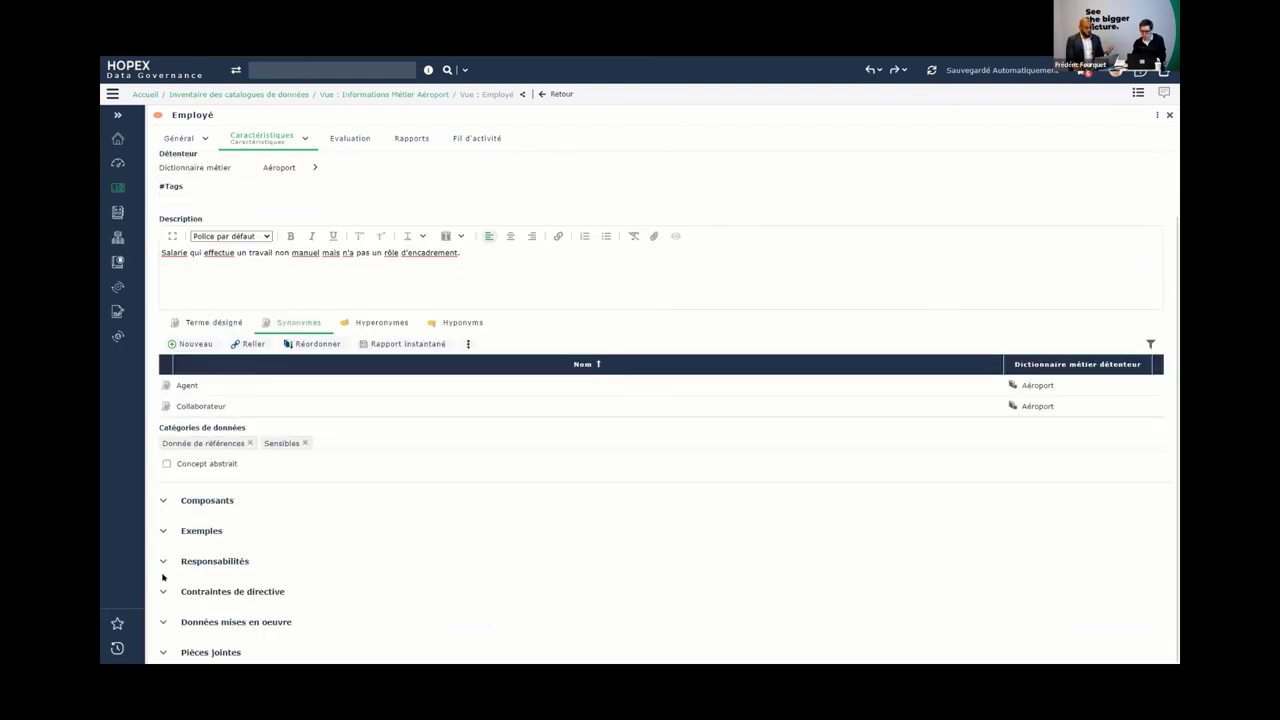
click(170, 591)
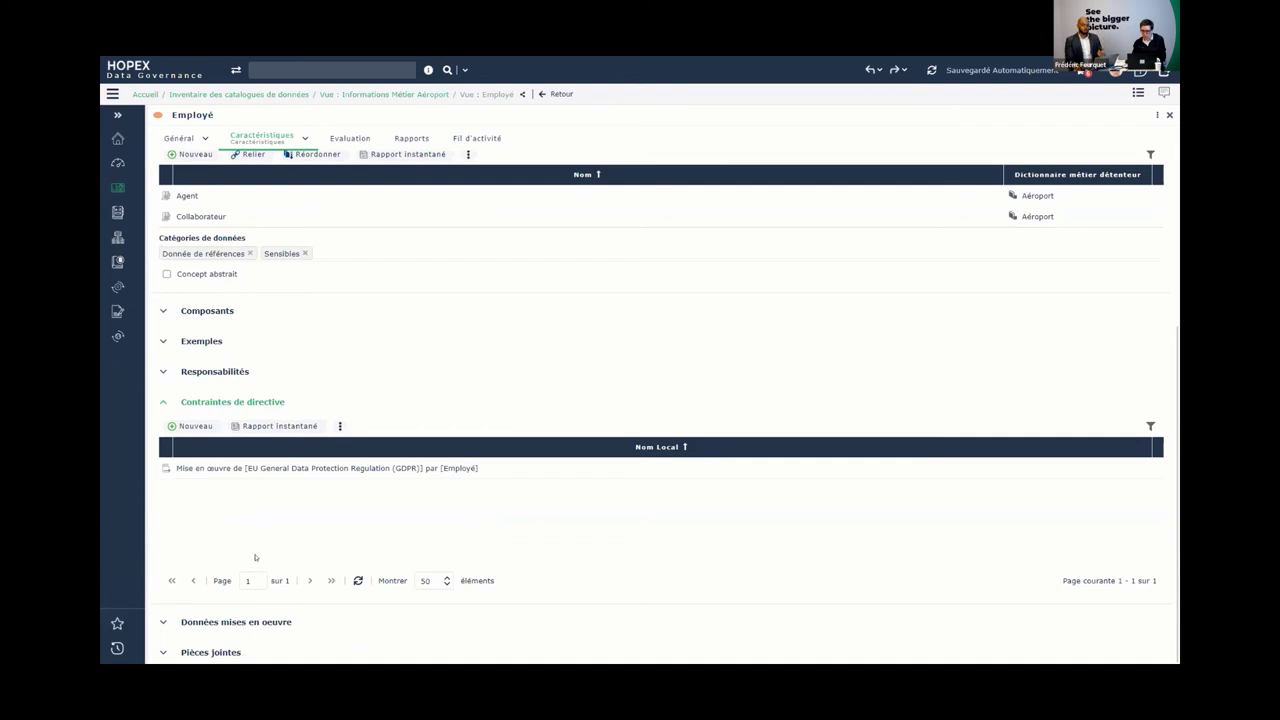
Display the Employé concept's evaluations to review its direct assessments and data quality progression, dismissing the report notification.
mouse_move(121, 283)
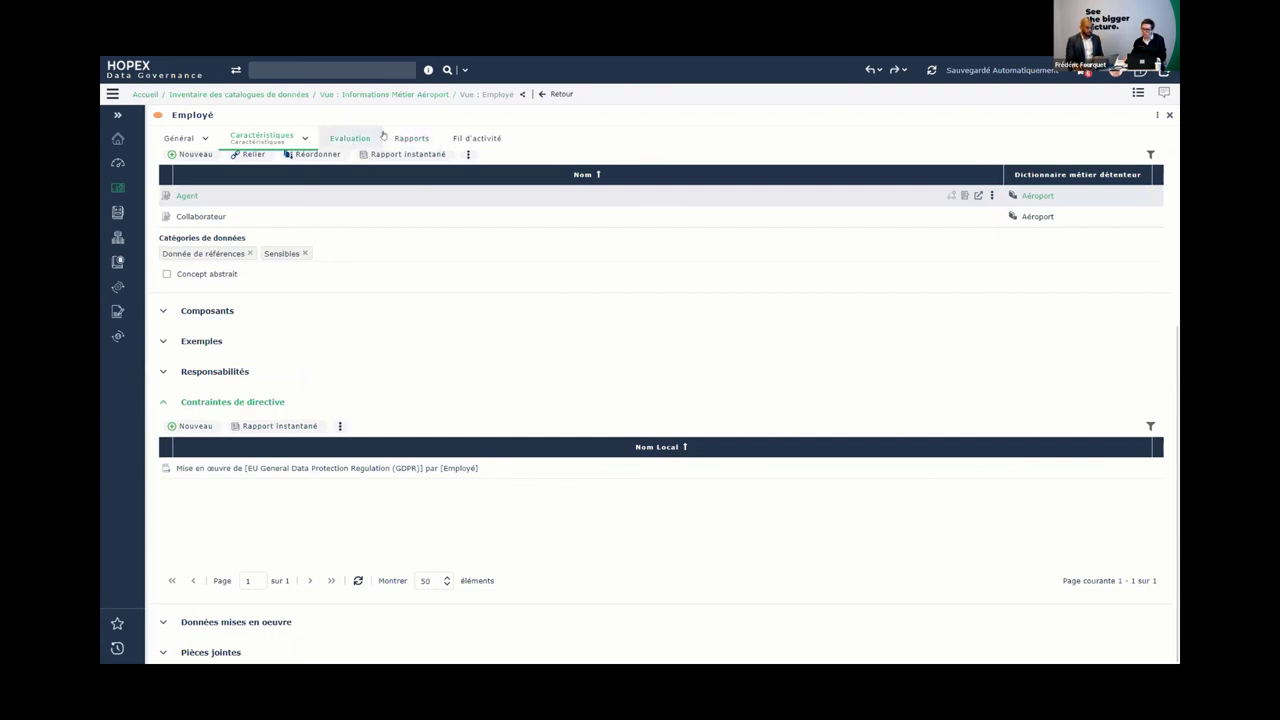
click(349, 138)
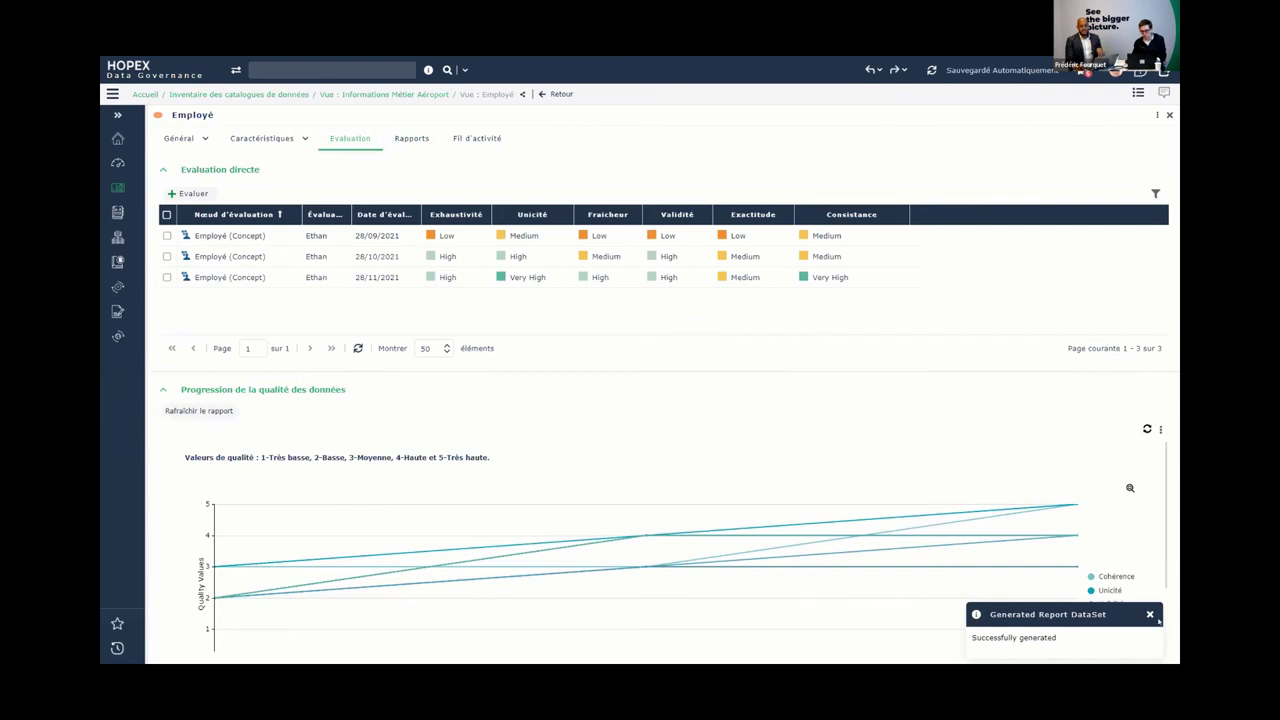
click(1150, 615)
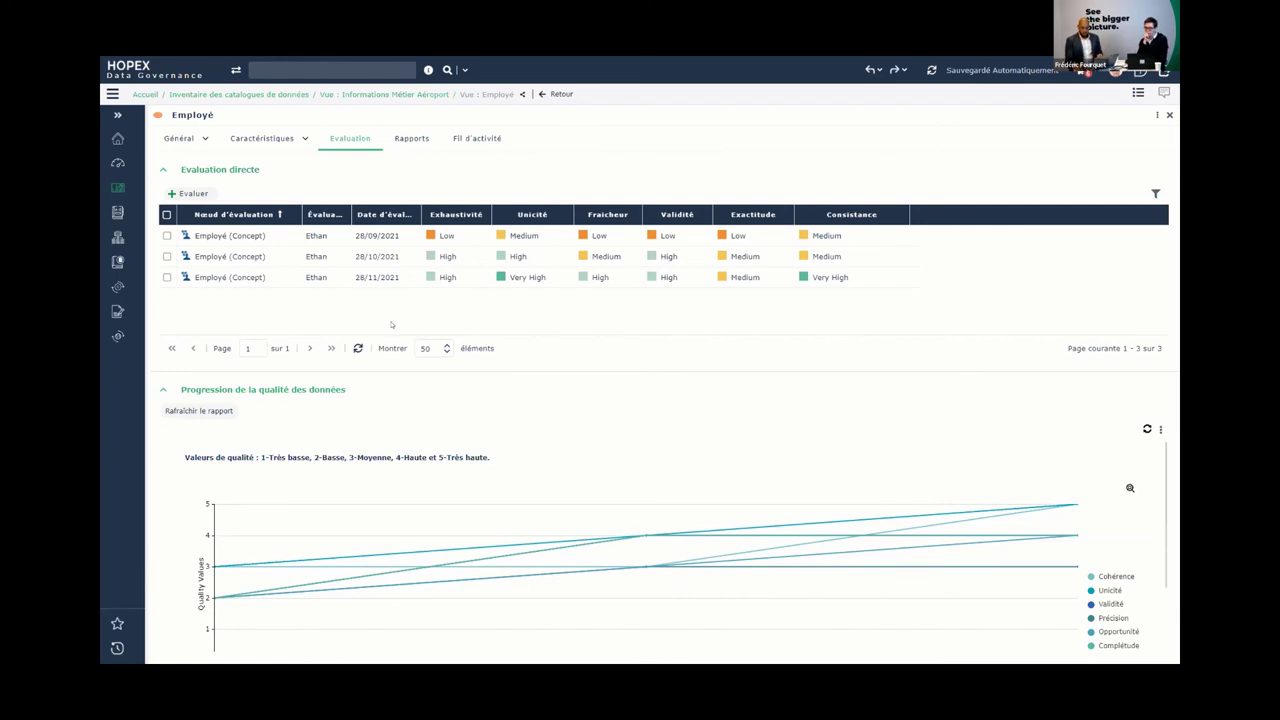
Try a new evaluation of Employé, rating Unicité, Fraîcheur and Exactitude as Moyen and Cohérence as Bas, and answering Validité.
click(188, 193)
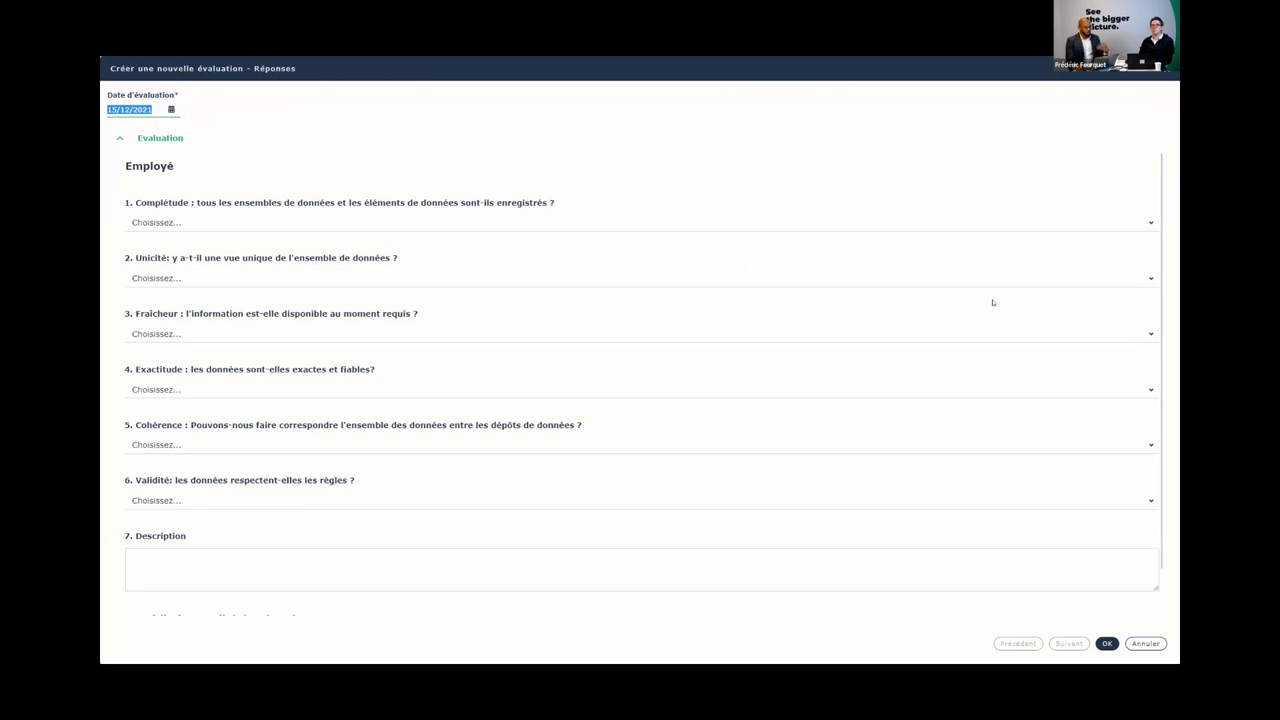
click(1148, 278)
click(943, 350)
click(1150, 333)
click(1150, 405)
click(1148, 390)
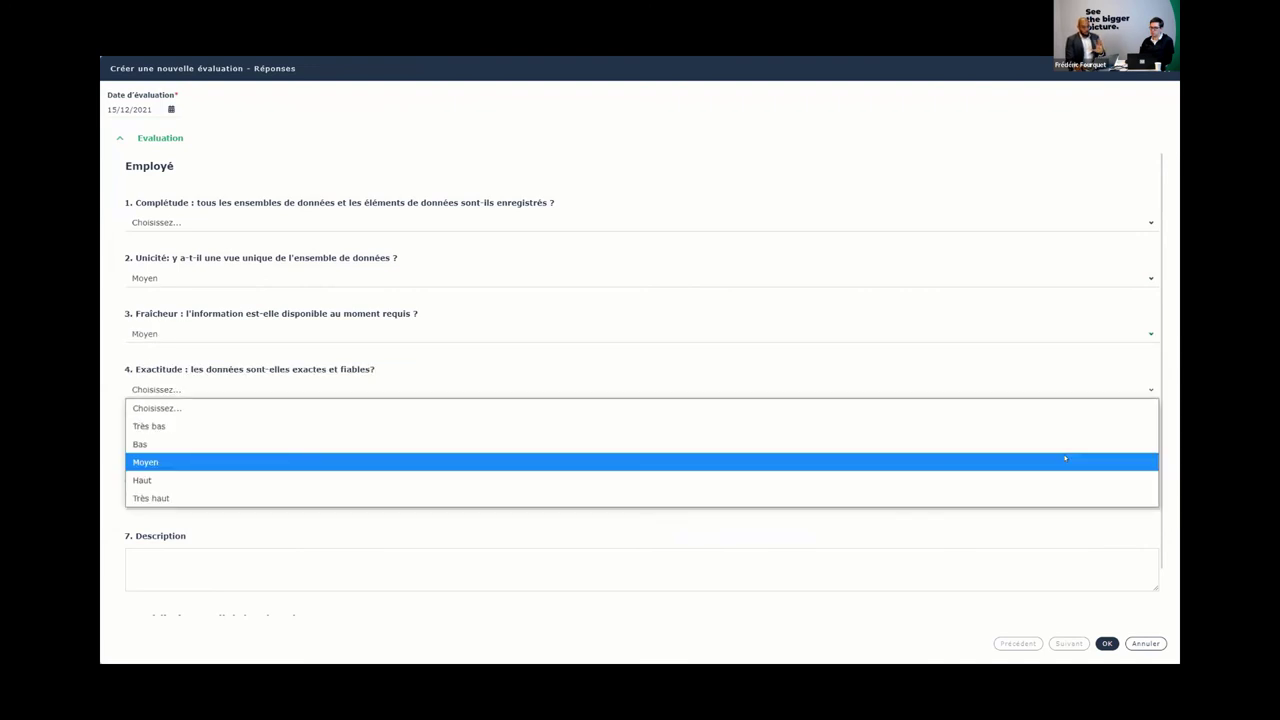
click(1065, 461)
click(1150, 446)
click(1135, 498)
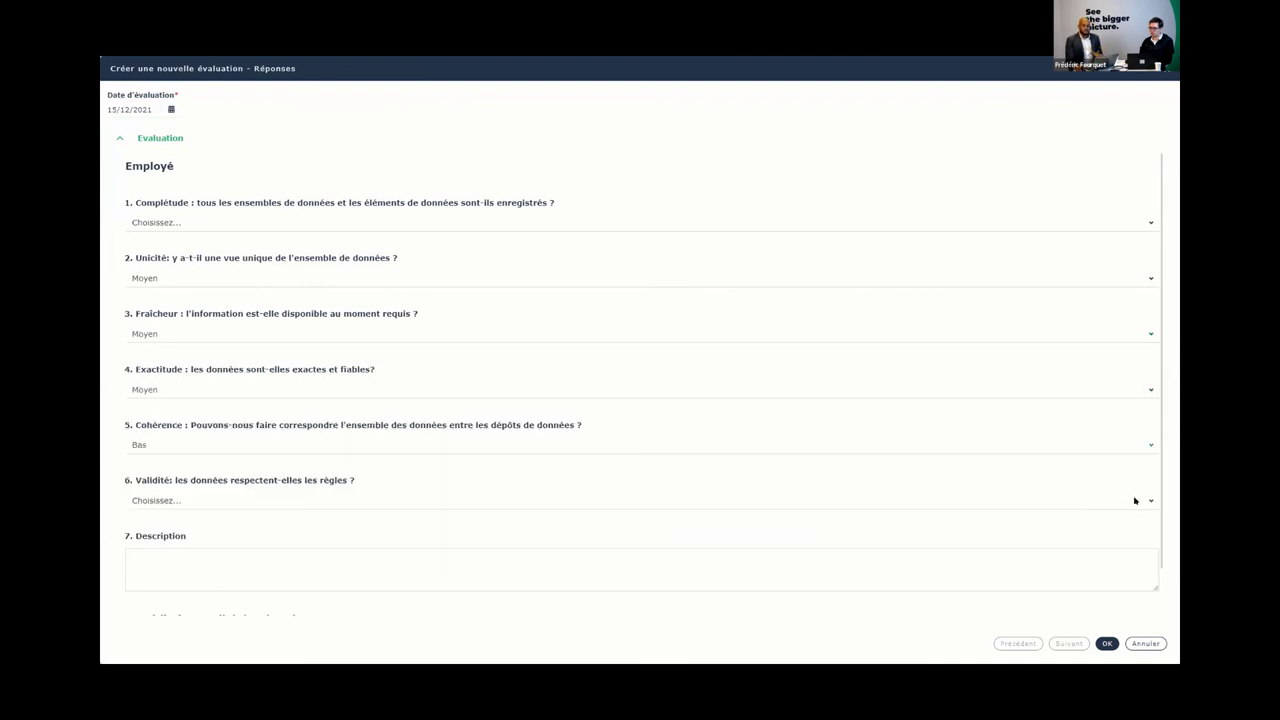
click(1148, 500)
click(999, 609)
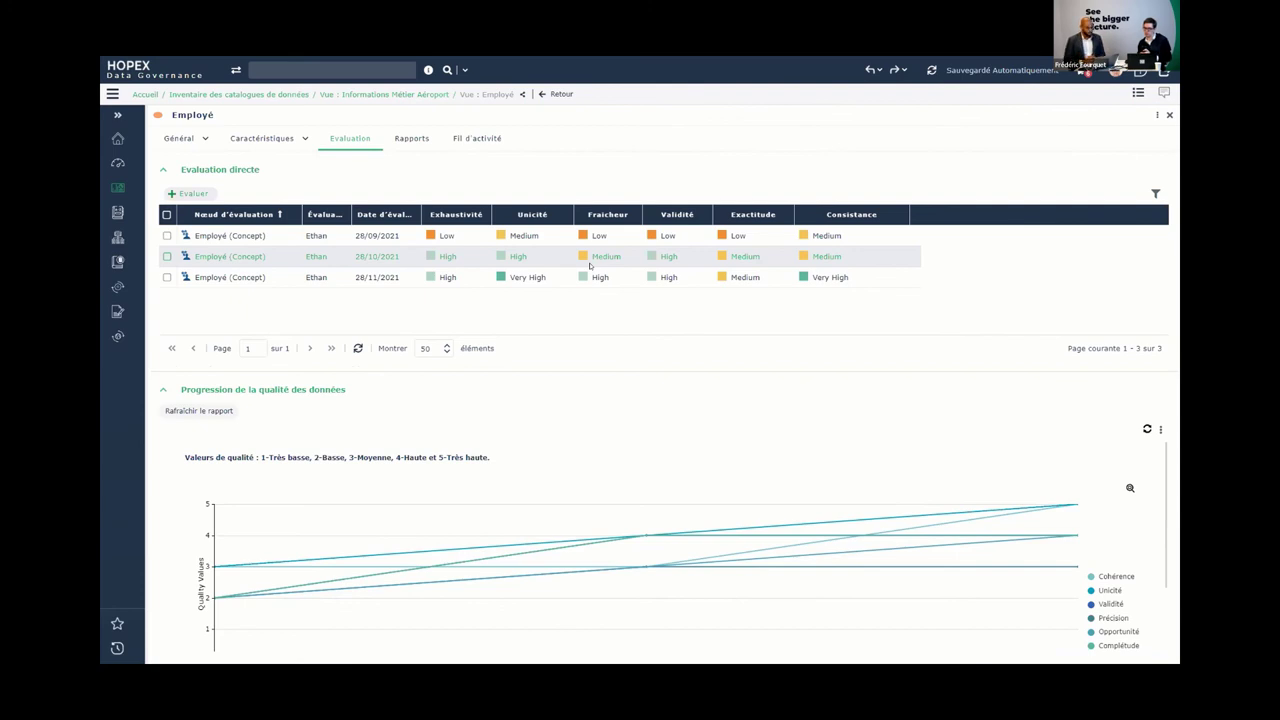
Display the reports available for the Employé concept.
click(421, 141)
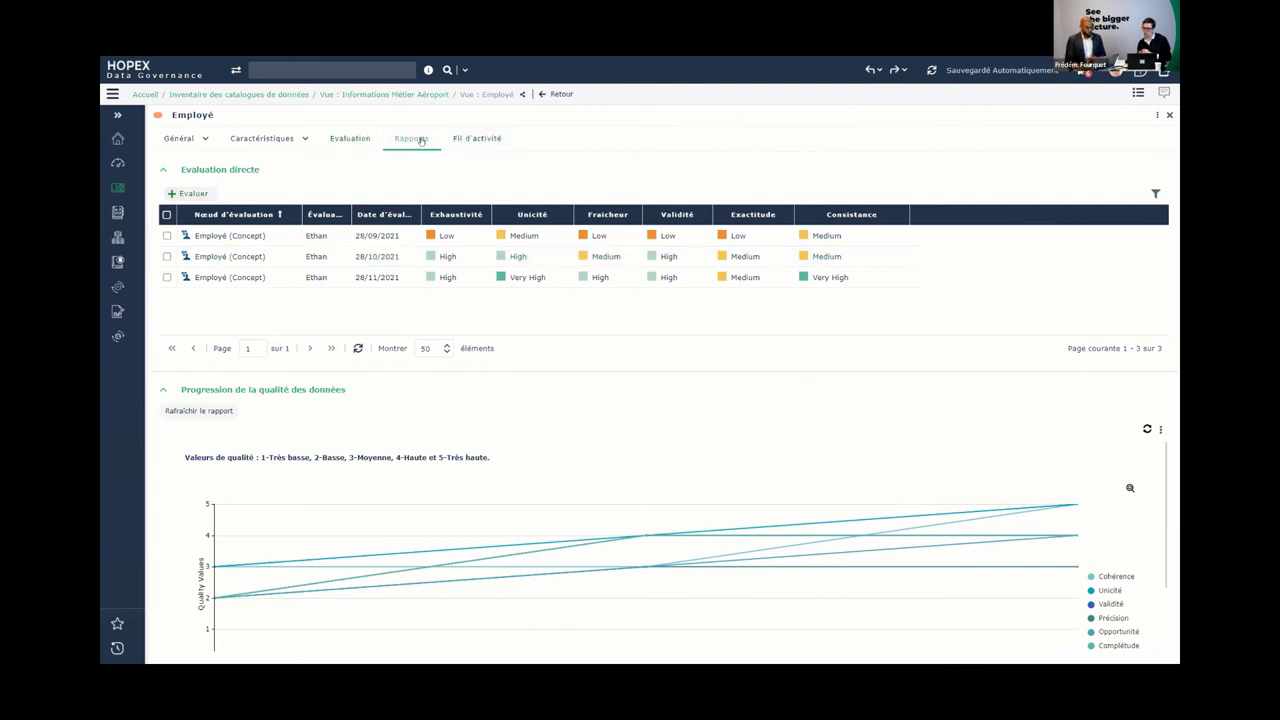